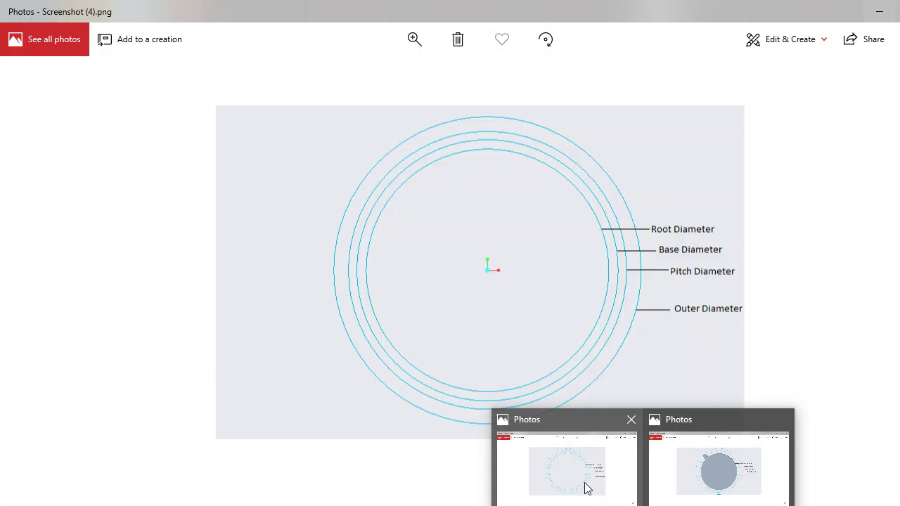
# Review the gear diameter diagram, then the Word document's definition of parametric equations and its list of gear parameters.
pyautogui.click(585, 485)
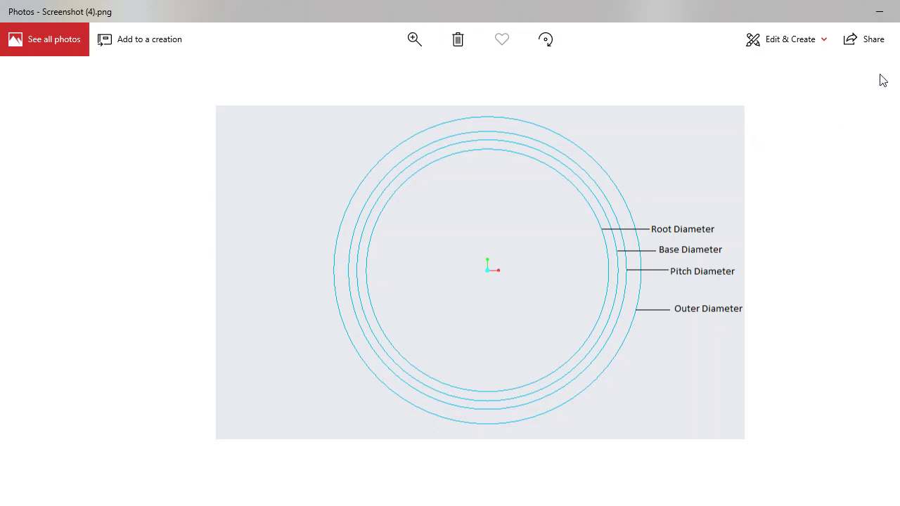
pyautogui.click(878, 13)
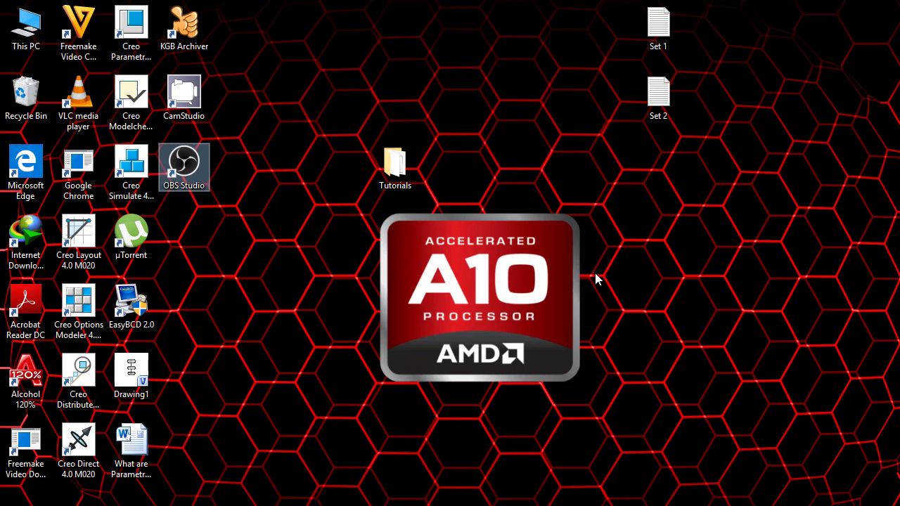
pyautogui.hotkey('alt', 'Tab')
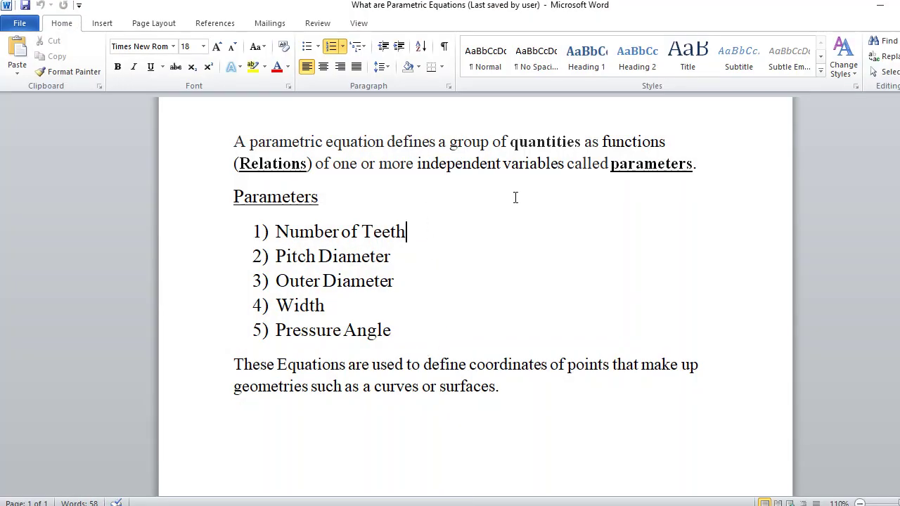
pyautogui.moveTo(510, 146); pyautogui.dragTo(583, 146)
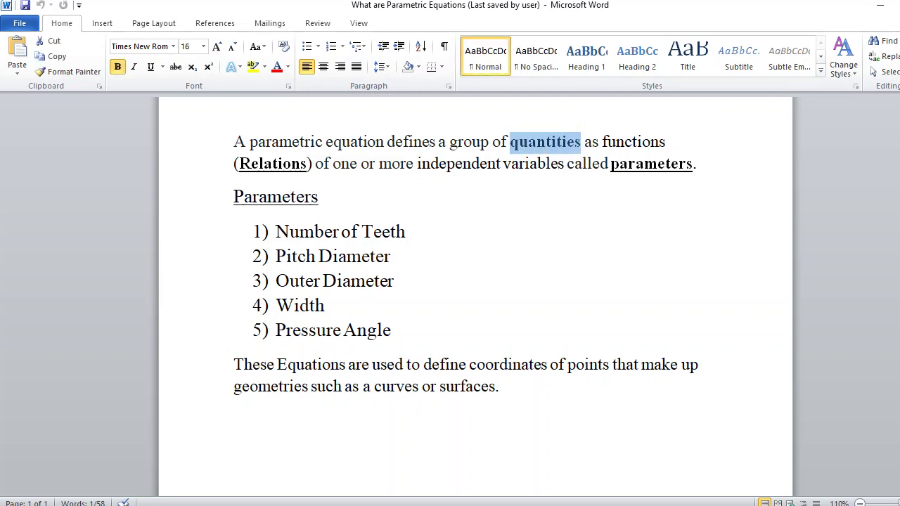
pyautogui.click(480, 102)
pyautogui.click(641, 229)
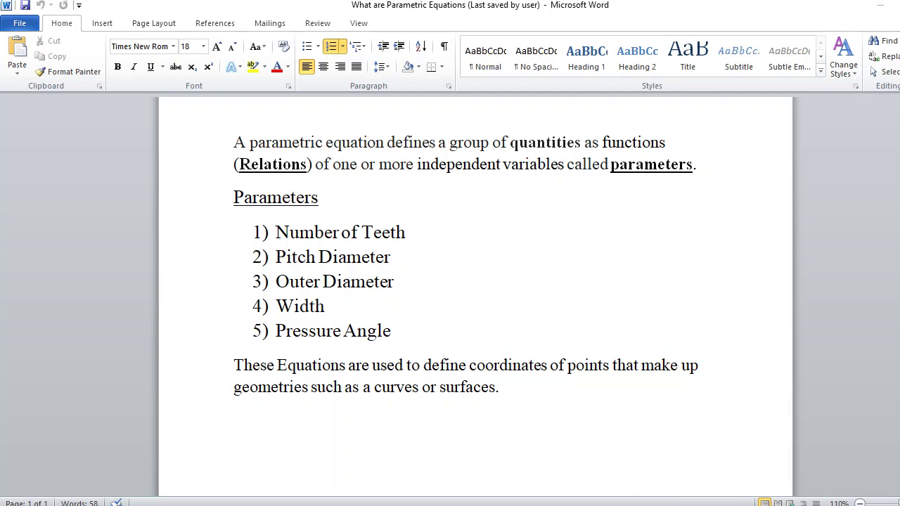
# Review the gear relations in the Set 1 notes, starting with Diametral_pitch, and minimize the open reference windows.
pyautogui.click(579, 454)
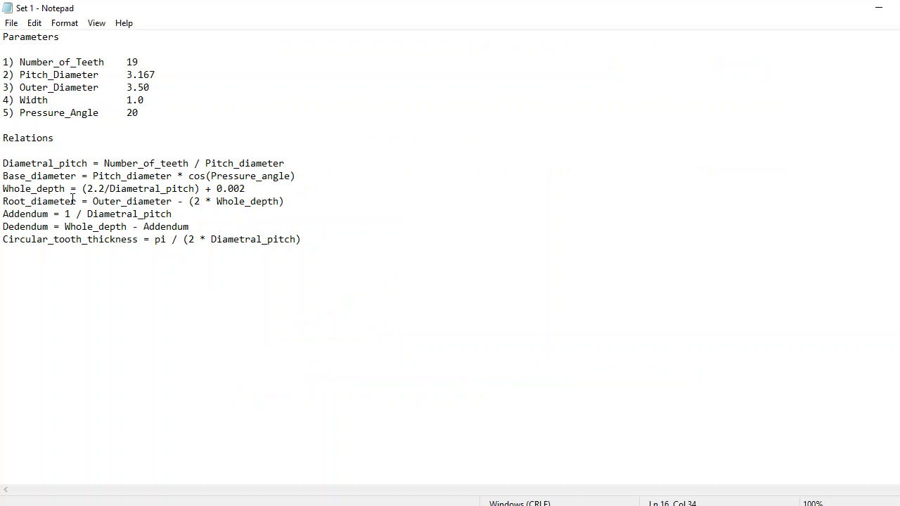
pyautogui.moveTo(3, 175); pyautogui.dragTo(59, 175)
pyautogui.moveTo(9, 163); pyautogui.dragTo(87, 163)
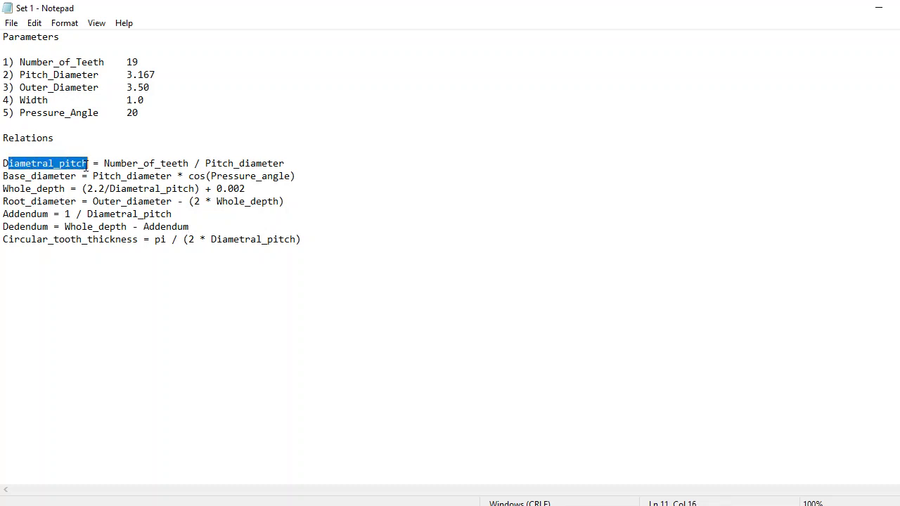
pyautogui.click(112, 139)
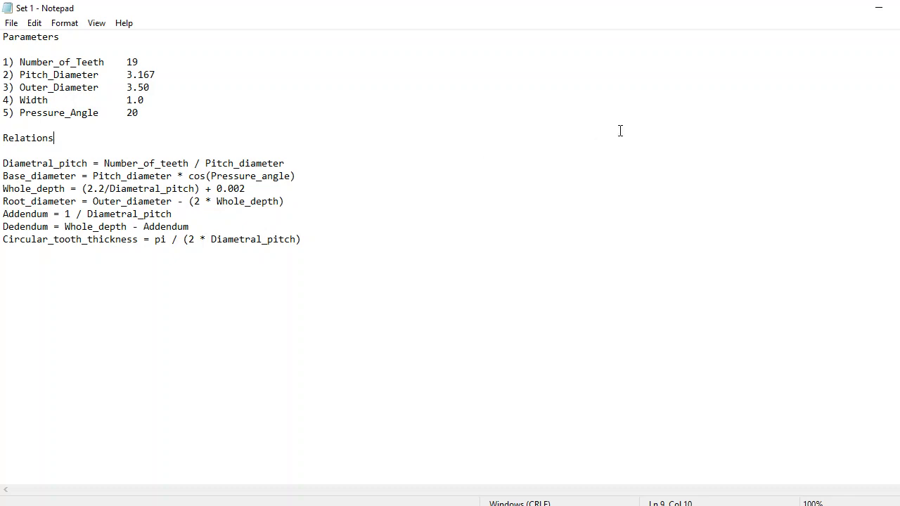
pyautogui.click(877, 8)
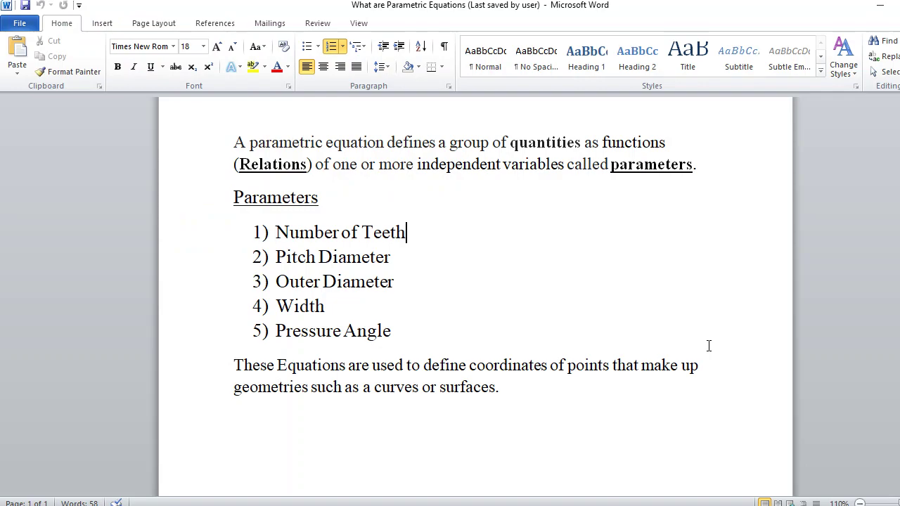
pyautogui.click(879, 5)
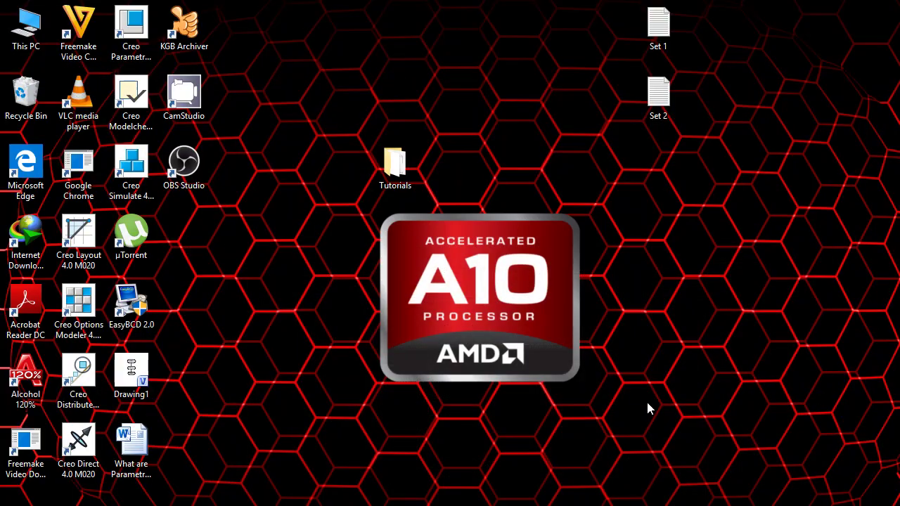
# Switch to Creo Parametric and create a solid part named H_1 from the inlbs_part_solid template instead of the default one.
pyautogui.click(658, 500)
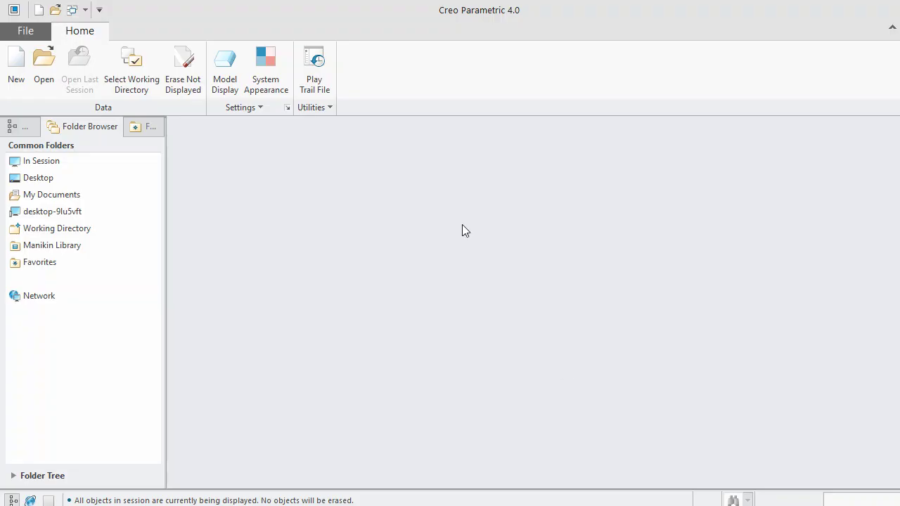
pyautogui.click(14, 63)
pyautogui.click(355, 380)
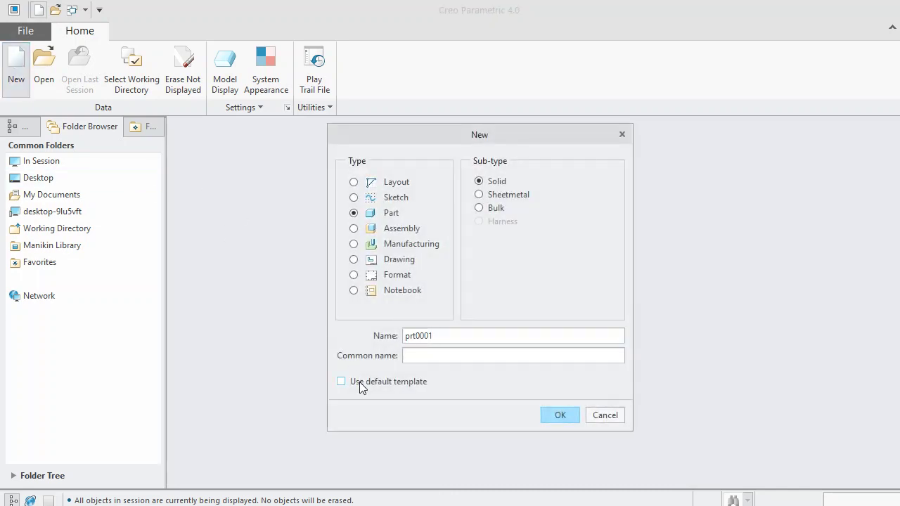
pyautogui.doubleClick(455, 333)
pyautogui.write('H_1')
pyautogui.click(554, 415)
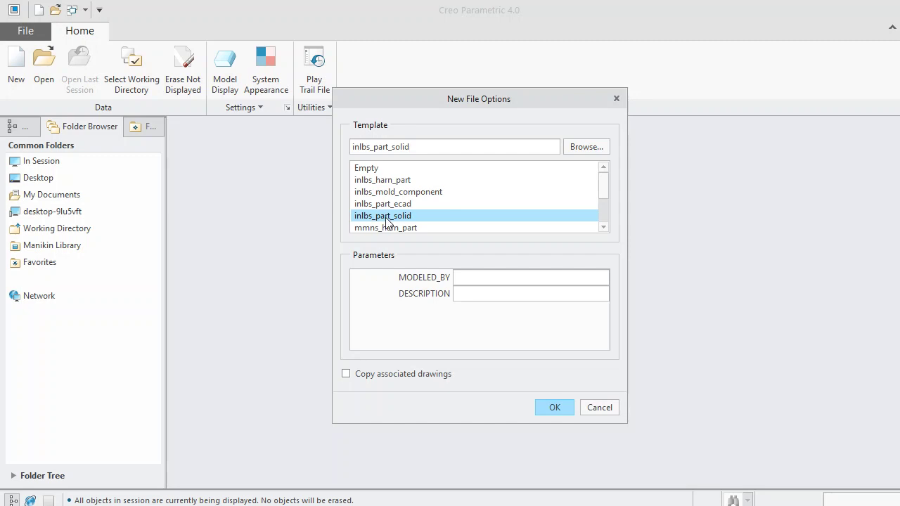
pyautogui.click(553, 408)
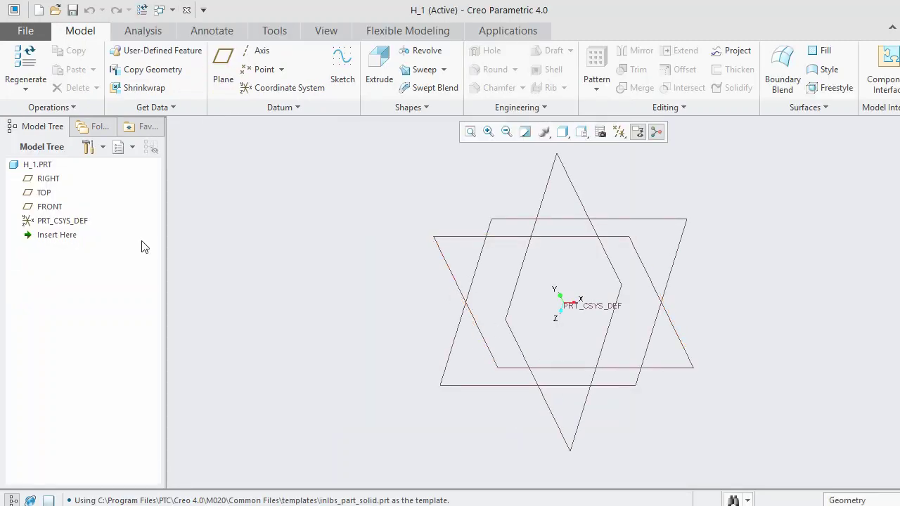
pyautogui.click(51, 206)
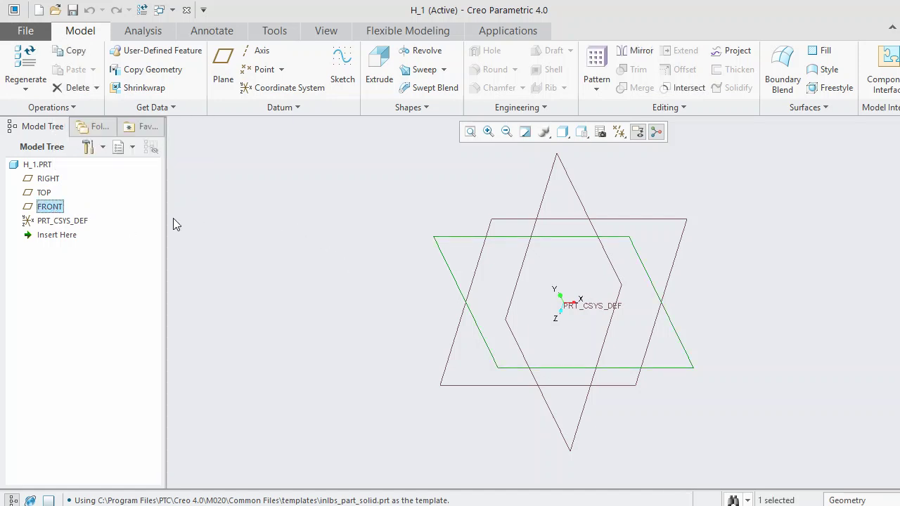
pyautogui.click(257, 242)
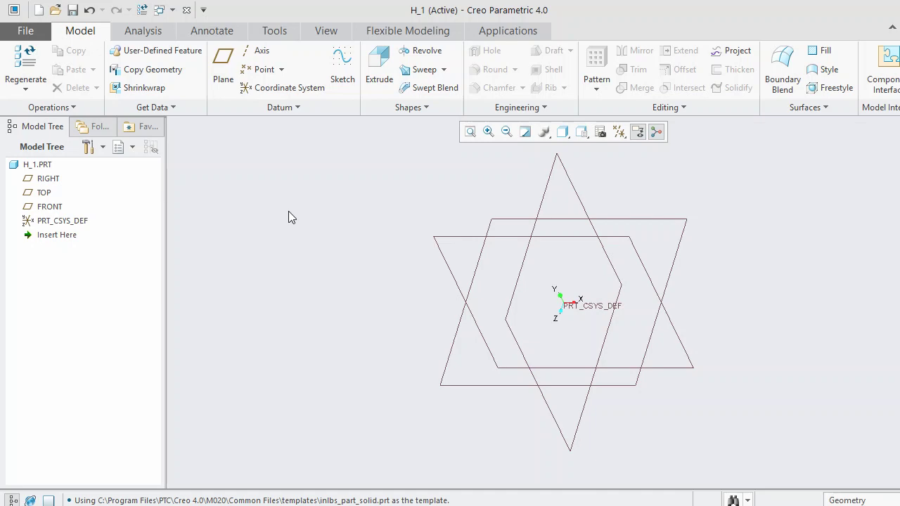
# Open the part's parameter table and check the five gear parameters' names and values in the Set 1 notes.
pyautogui.click(274, 31)
pyautogui.click(443, 52)
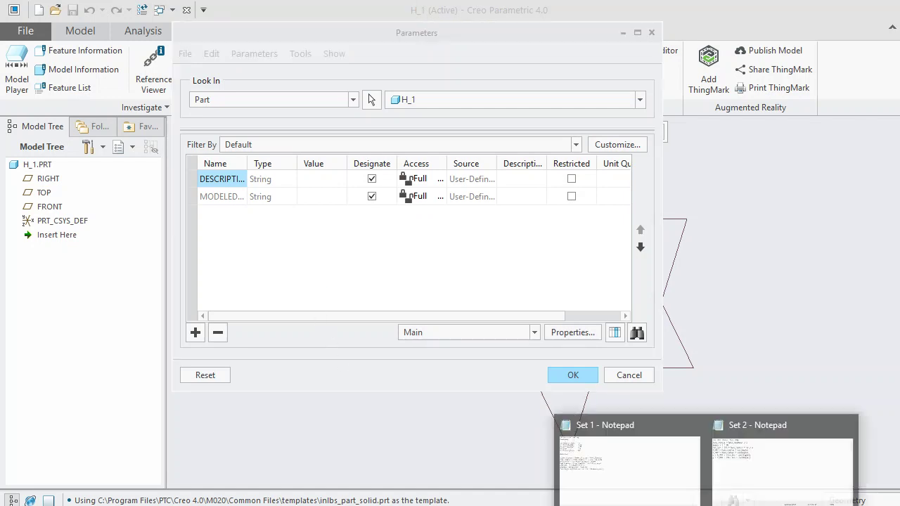
pyautogui.click(639, 440)
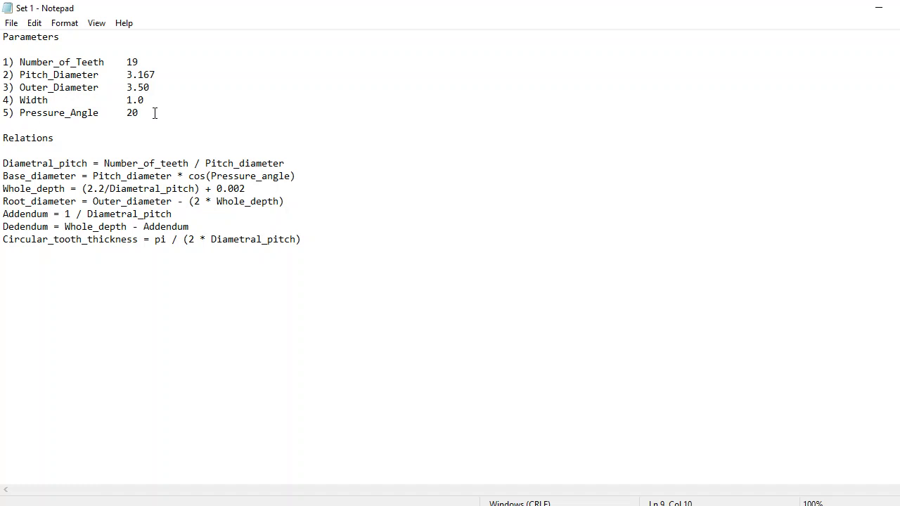
pyautogui.moveTo(162, 121); pyautogui.dragTo(2, 62)
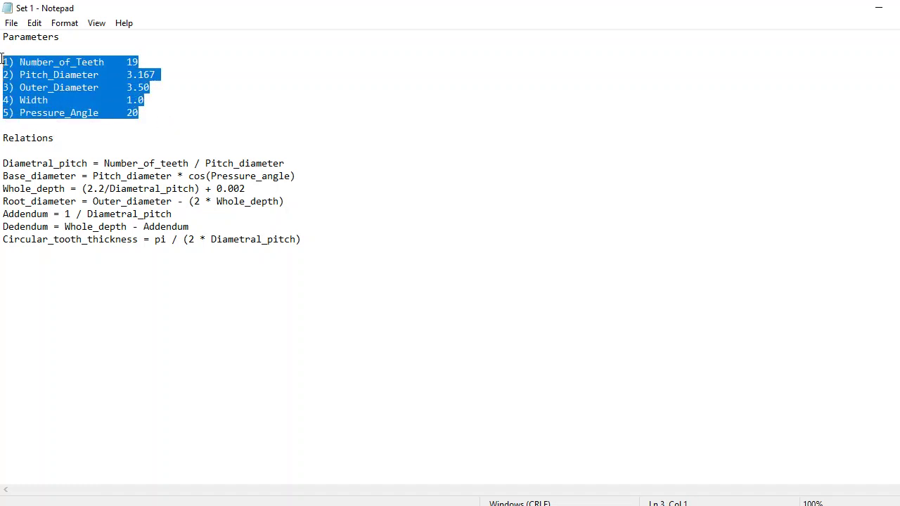
pyautogui.click(53, 63)
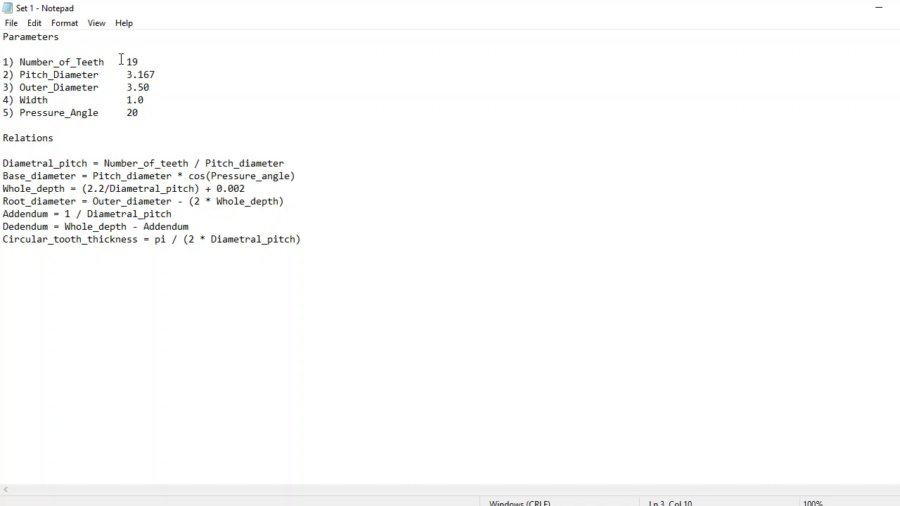
pyautogui.moveTo(120, 62); pyautogui.dragTo(176, 123)
pyautogui.click(296, 86)
pyautogui.click(877, 8)
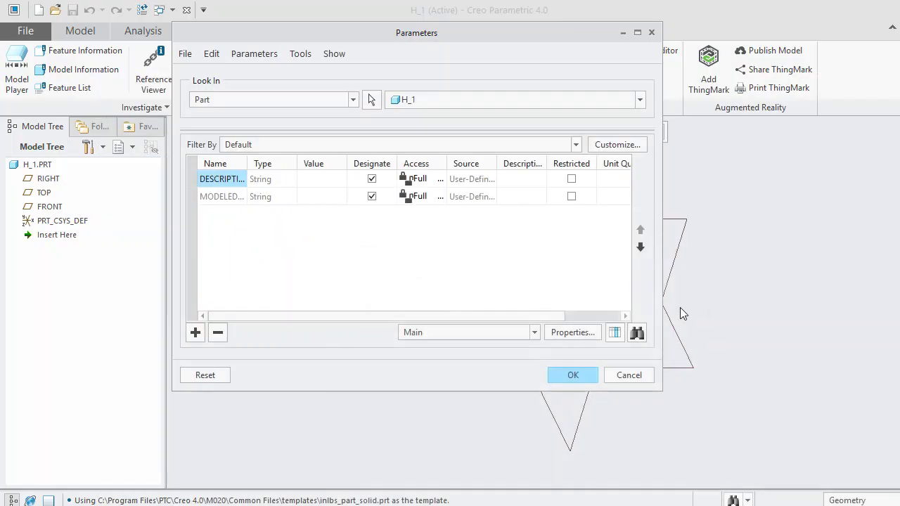
# Add an integer parameter Number_of_Teeth with the value 19 and widen the name column to show full names.
pyautogui.click(195, 332)
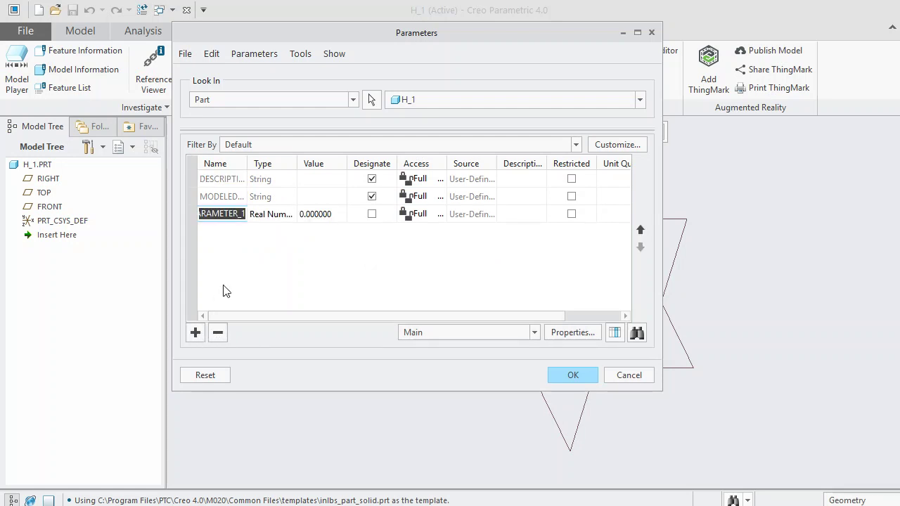
pyautogui.write('Number')
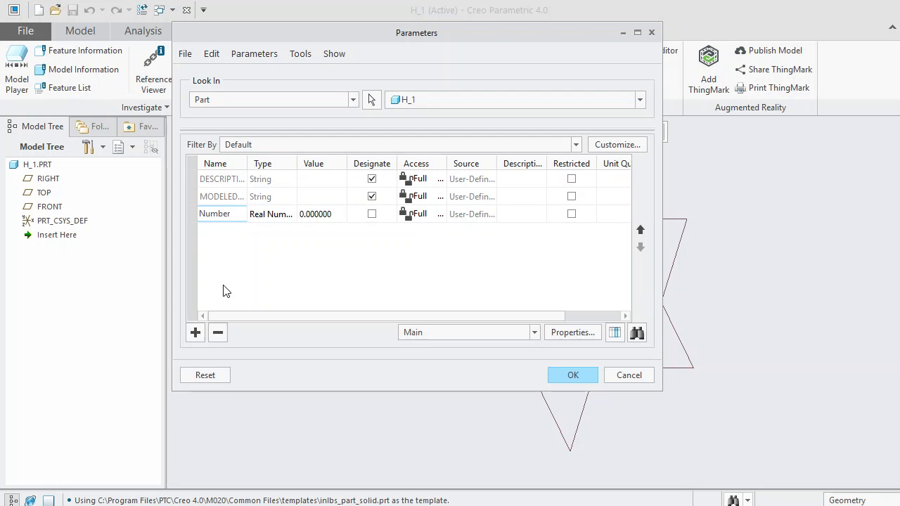
pyautogui.write('_of_Teeth')
pyautogui.click(279, 215)
pyautogui.click(291, 215)
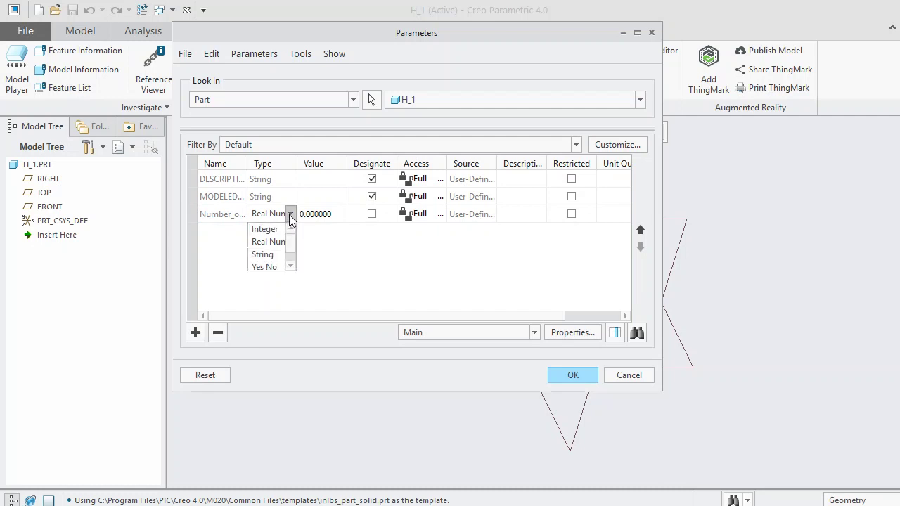
pyautogui.click(285, 229)
pyautogui.moveTo(247, 163); pyautogui.dragTo(288, 167)
pyautogui.click(369, 215)
pyautogui.write('19')
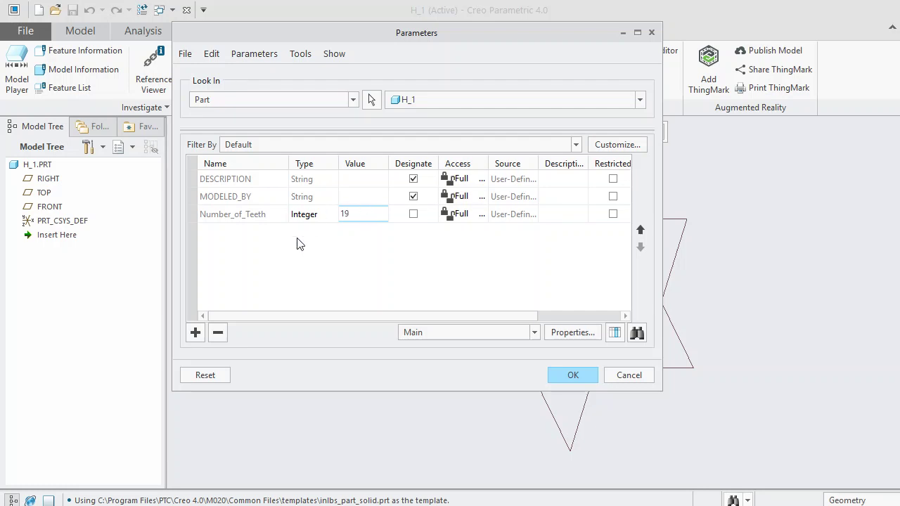
# Add a real-number parameter Pitch_Diameter with the value 3.167.
pyautogui.click(195, 334)
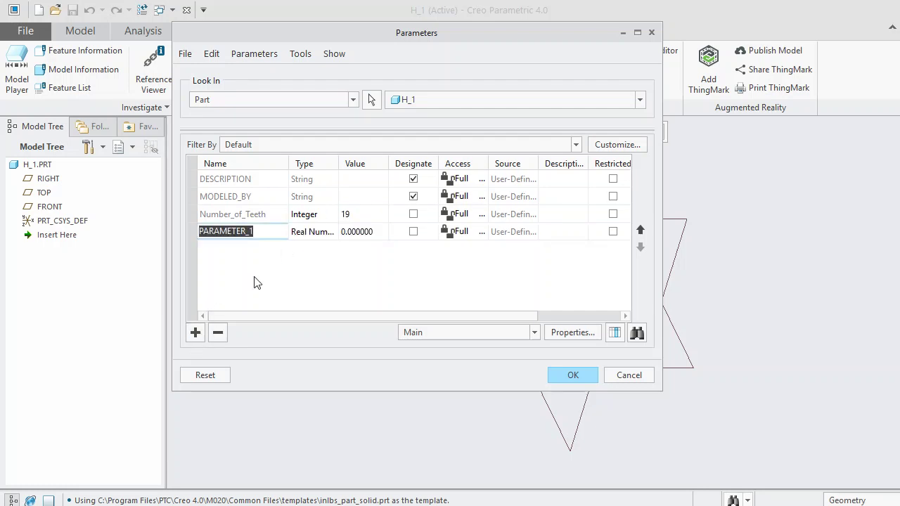
pyautogui.write('Pitch_')
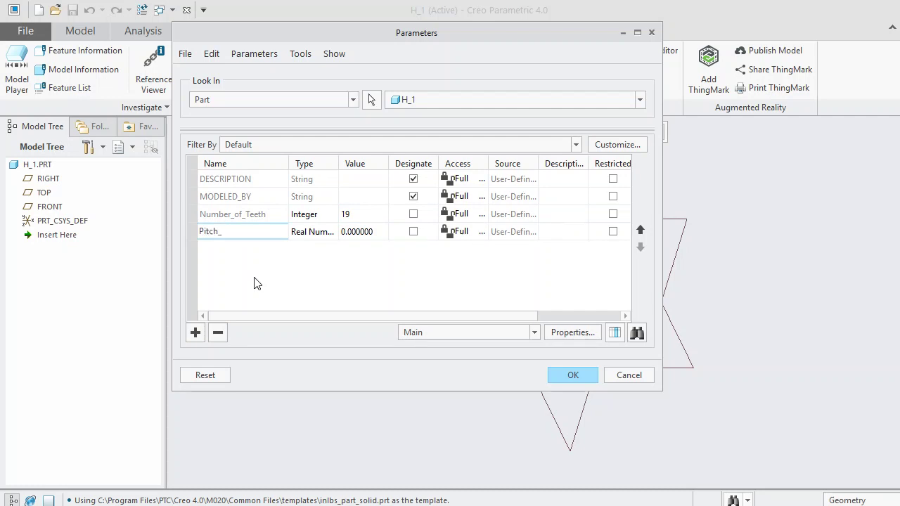
pyautogui.write('Diameter')
pyautogui.click(367, 236)
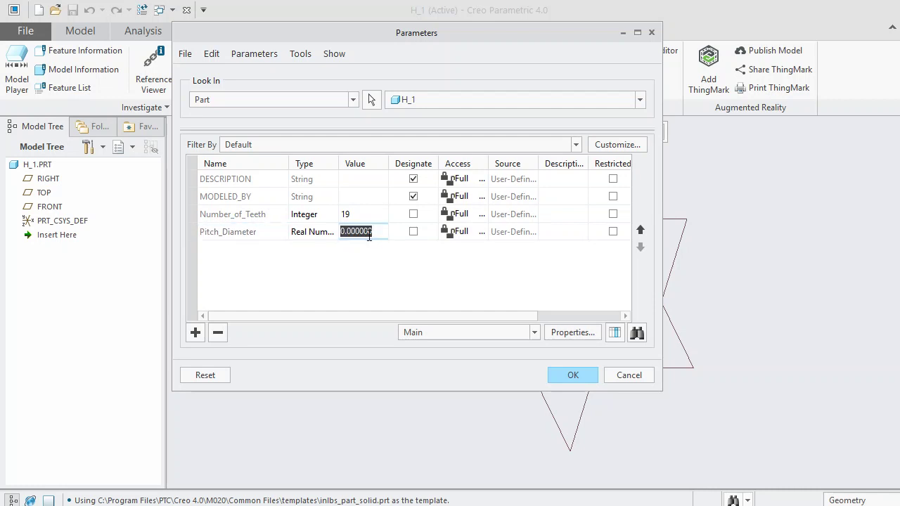
pyautogui.write('3.167')
pyautogui.press('Return')
# Add a real-number parameter Outer_Diameter with the value 3.5.
pyautogui.click(196, 332)
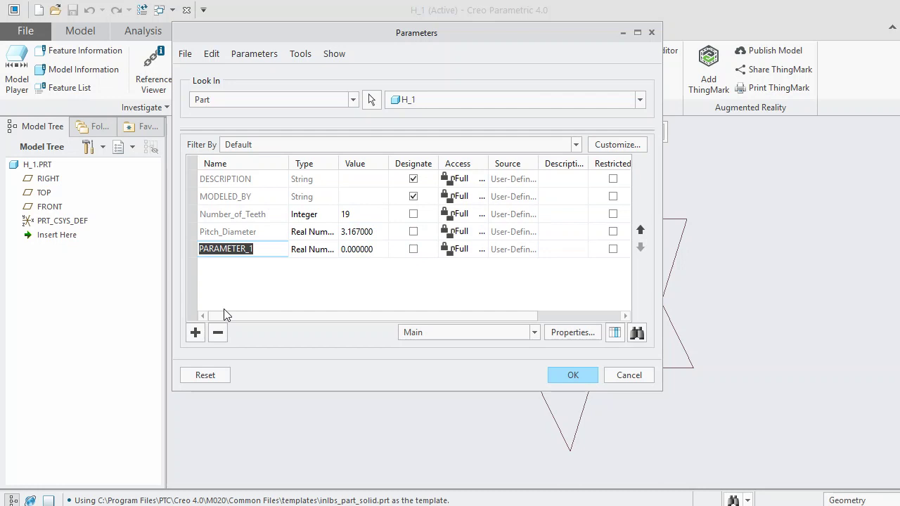
pyautogui.write('Outer_Diameter')
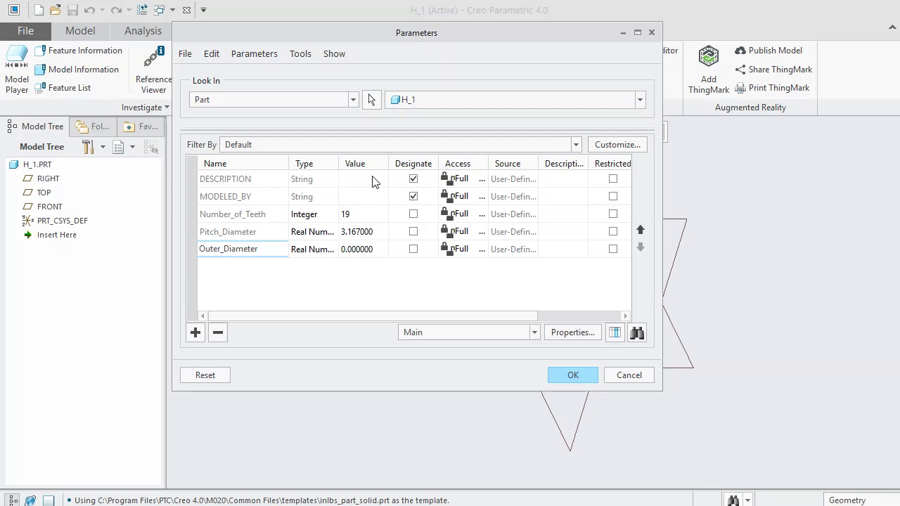
pyautogui.click(369, 250)
pyautogui.write('3')
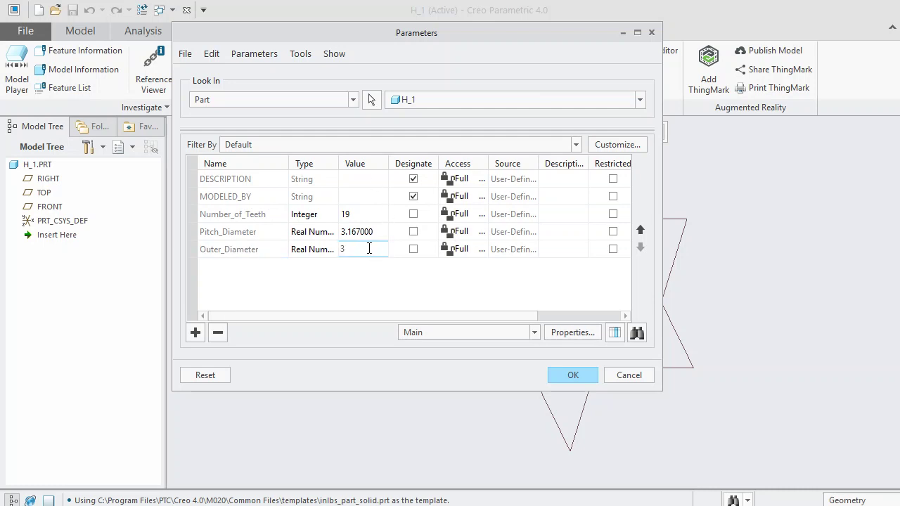
pyautogui.write('.500000')
# Add a real-number parameter Width with the value 1.
pyautogui.click(195, 332)
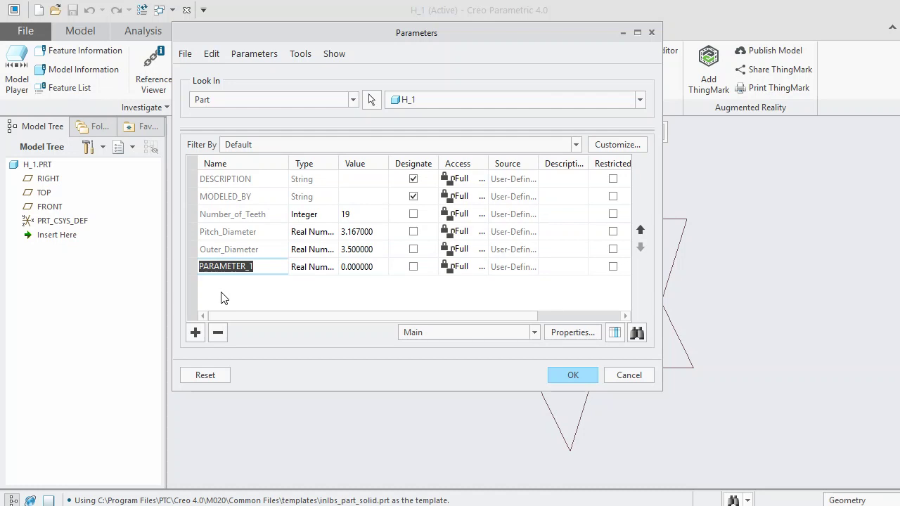
pyautogui.write('Width')
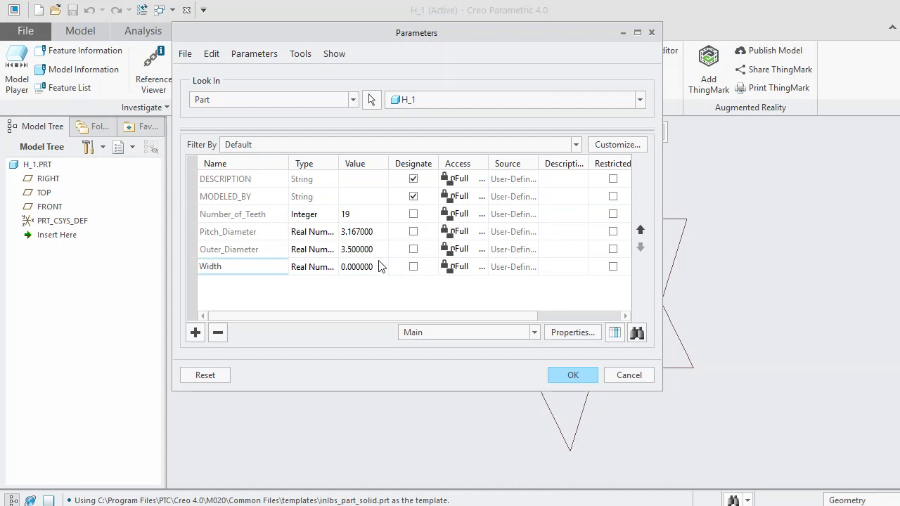
pyautogui.click(366, 271)
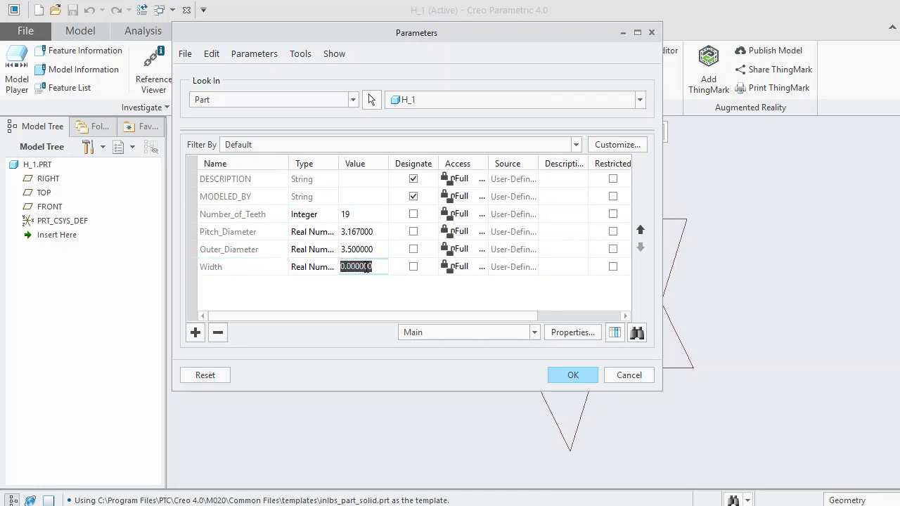
pyautogui.write('1')
pyautogui.press('Return')
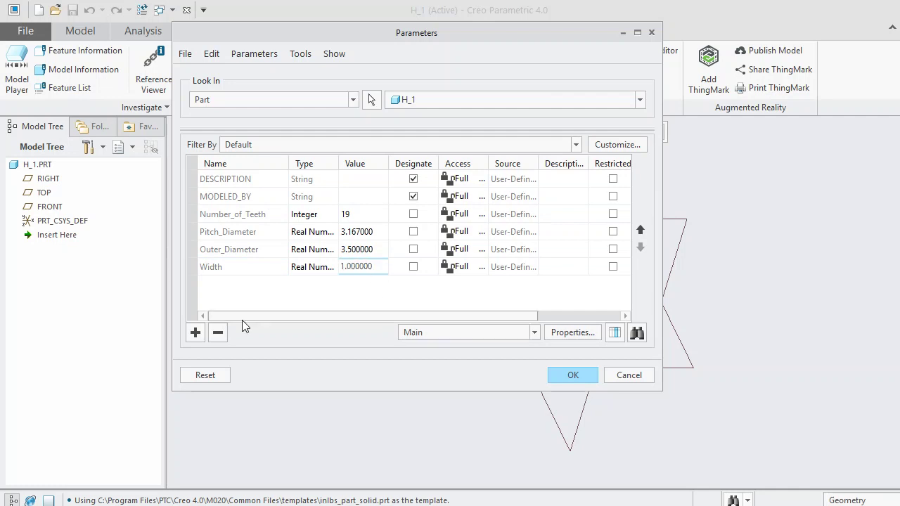
# Add a real-number parameter Pressure_Angle with the value 20 and accept the parameter table.
pyautogui.click(195, 332)
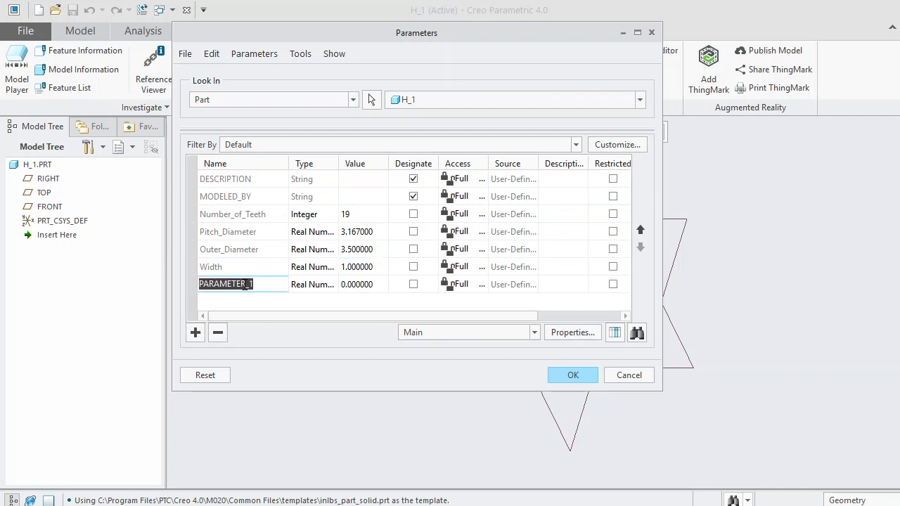
pyautogui.write('Pressure_Angle')
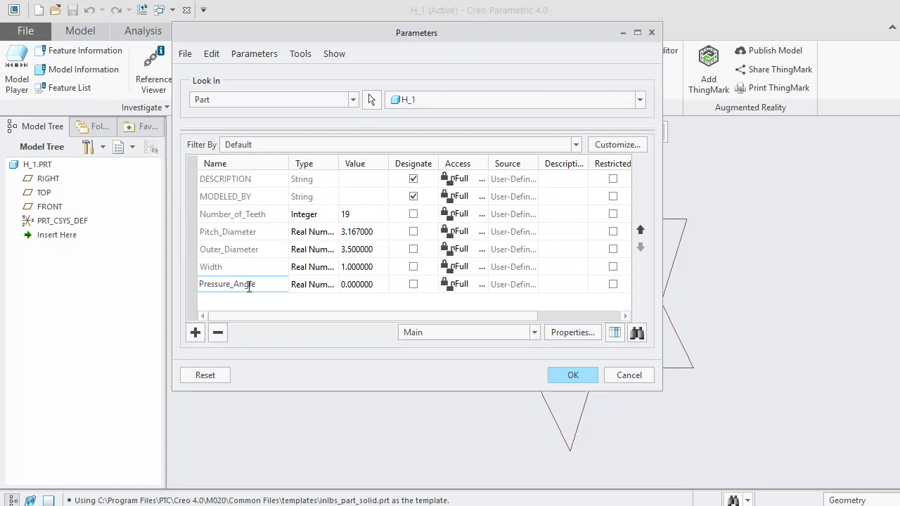
pyautogui.click(350, 285)
pyautogui.write('20')
pyautogui.press('Return')
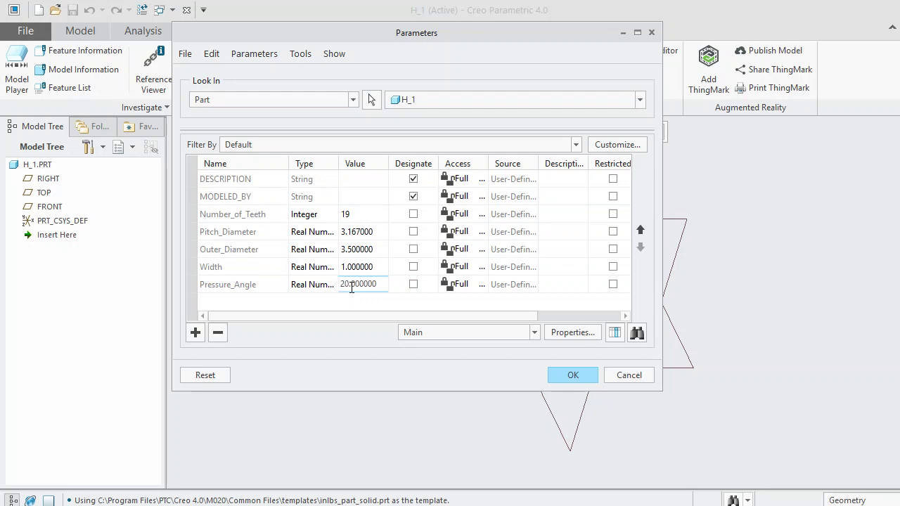
pyautogui.click(558, 377)
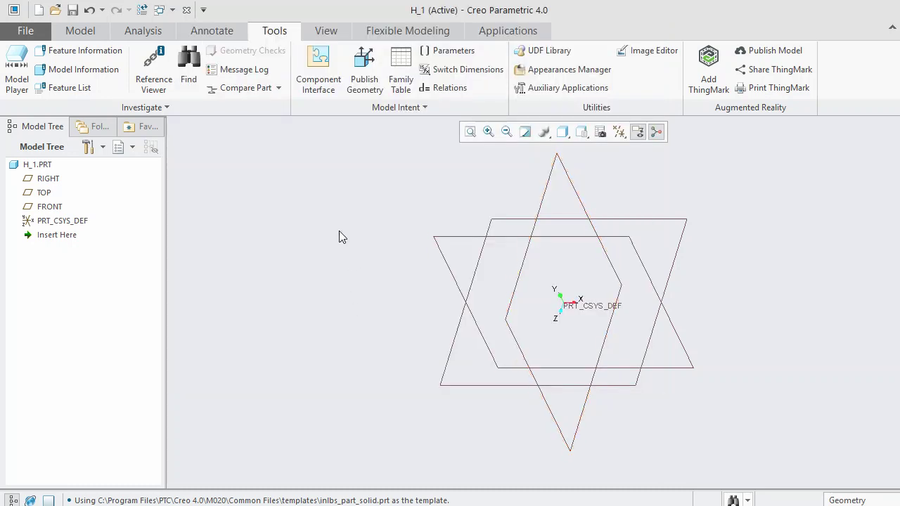
# Copy the seven gear equations, Diametral_pitch through Circular_tooth_thickness, from the Set 1 Notepad file into the relations of part H_1.
pyautogui.click(447, 92)
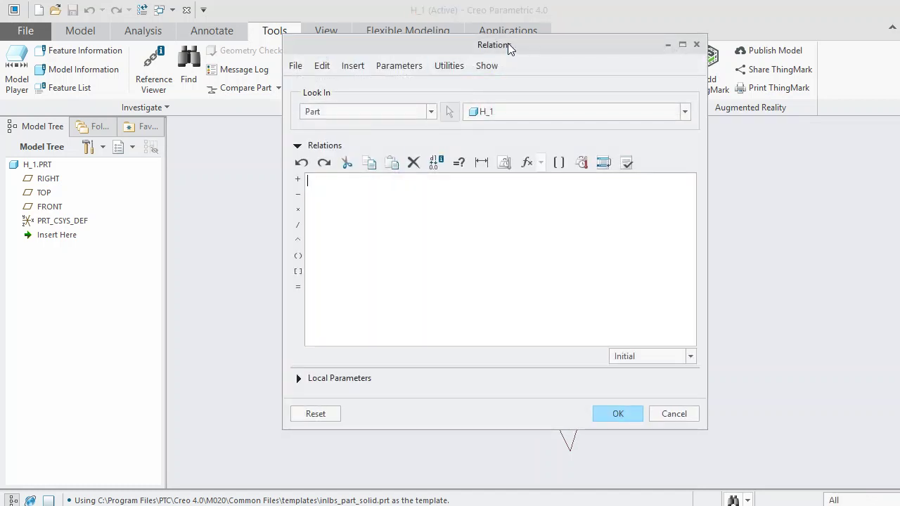
pyautogui.moveTo(508, 43); pyautogui.dragTo(490, 44)
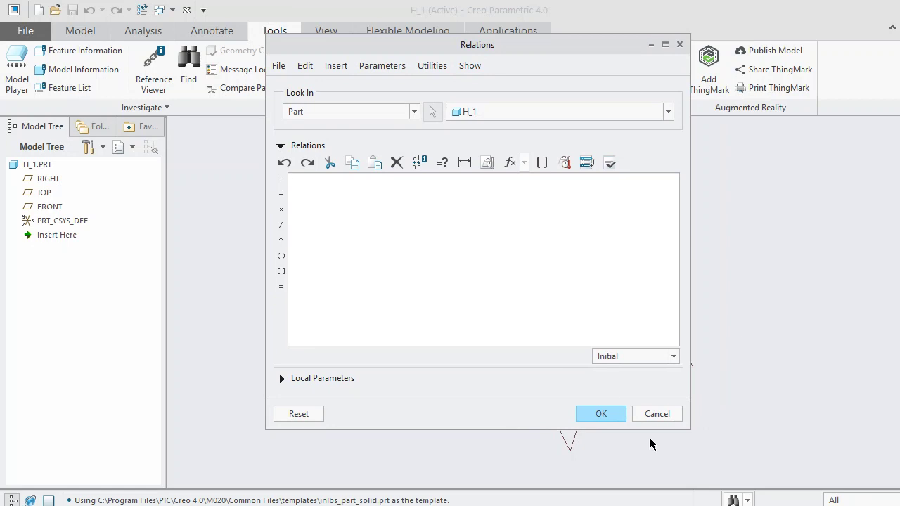
pyautogui.click(626, 454)
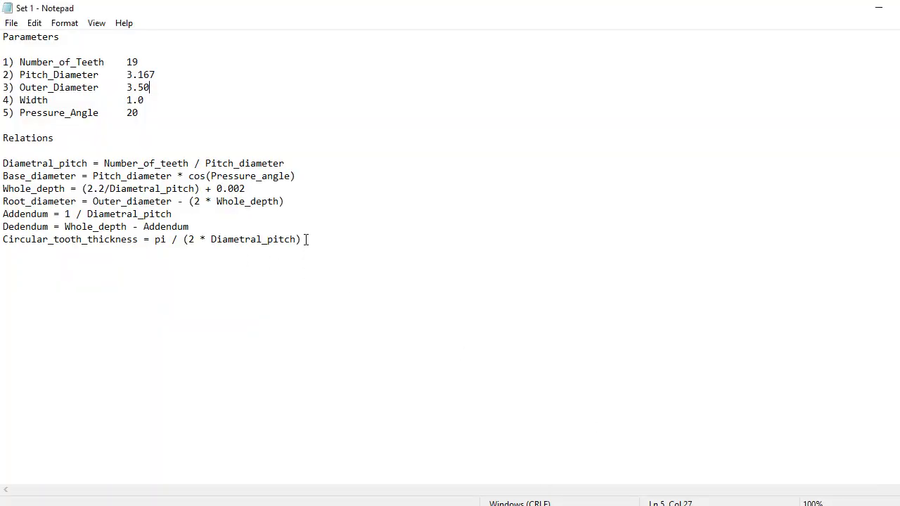
pyautogui.moveTo(306, 240); pyautogui.dragTo(2, 160)
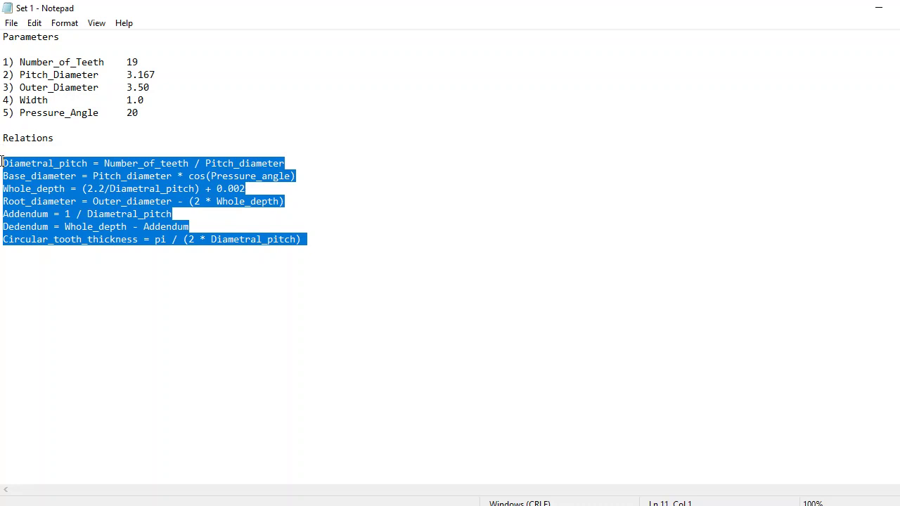
pyautogui.rightClick(61, 178)
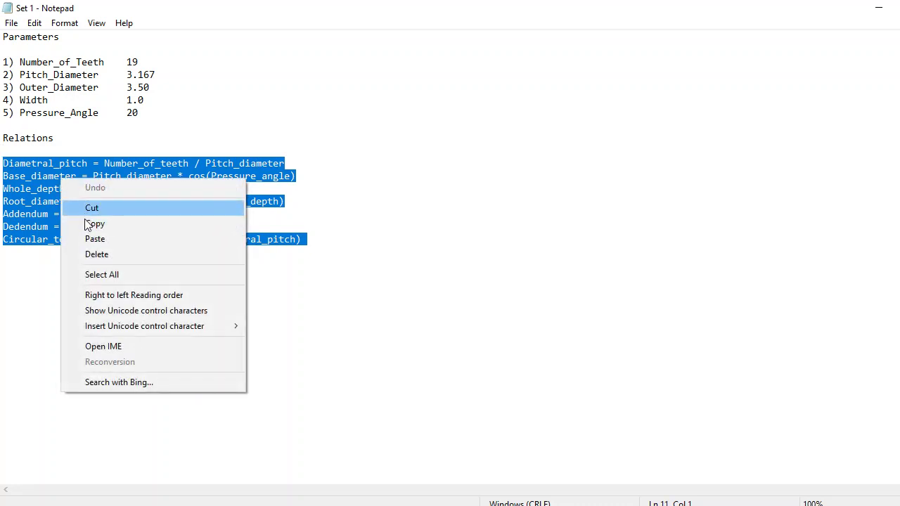
pyautogui.click(84, 223)
pyautogui.click(878, 8)
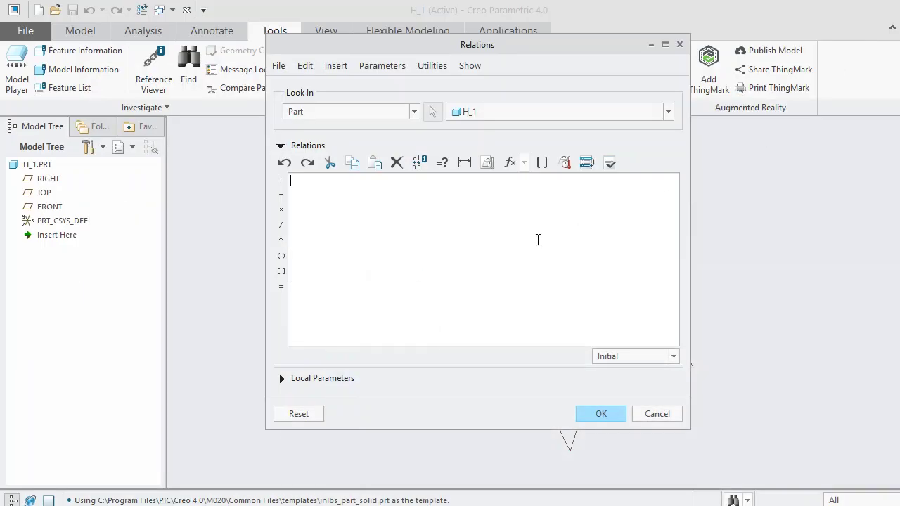
pyautogui.rightClick(516, 220)
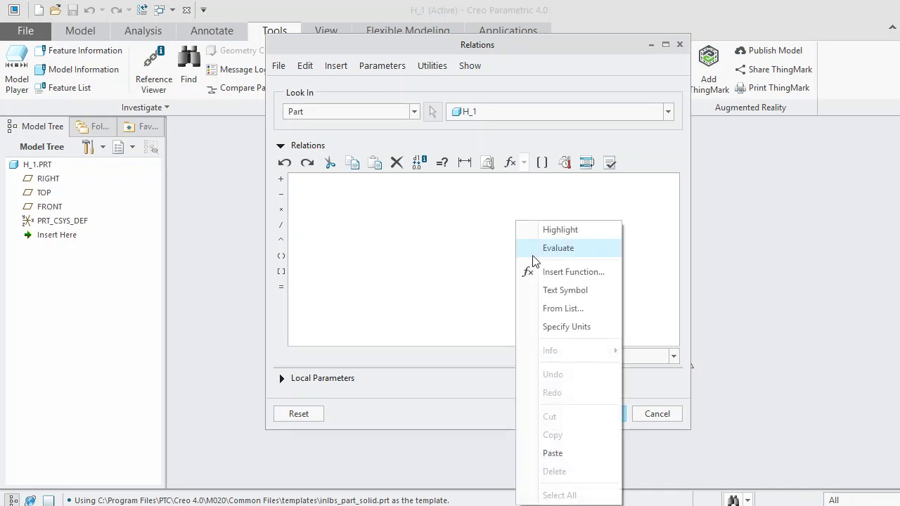
pyautogui.click(552, 454)
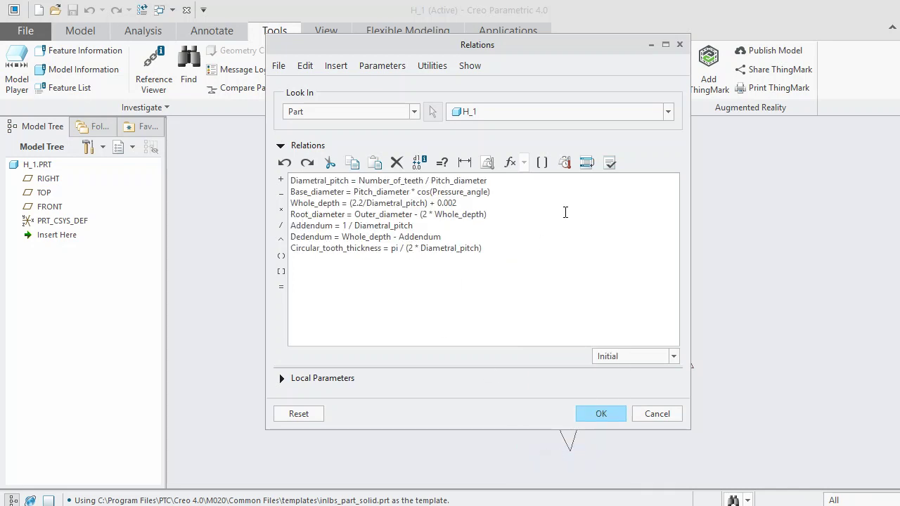
# Verify the pasted gear relations and accept them for the part.
pyautogui.click(609, 163)
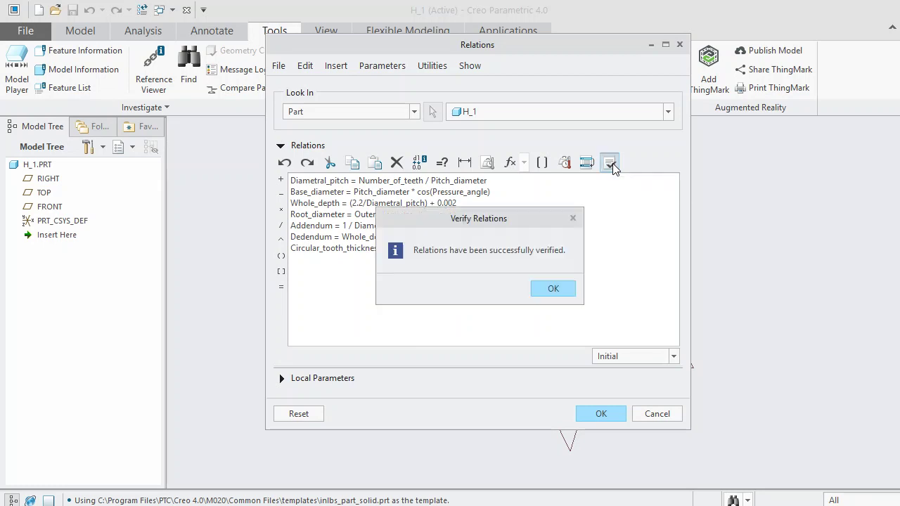
pyautogui.click(551, 289)
pyautogui.click(506, 249)
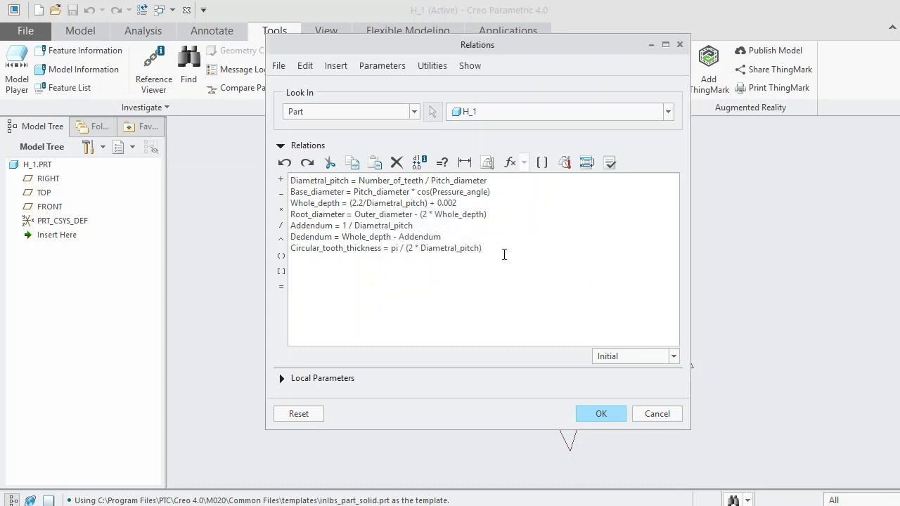
pyautogui.moveTo(501, 251); pyautogui.dragTo(284, 176)
pyautogui.click(495, 244)
pyautogui.click(601, 414)
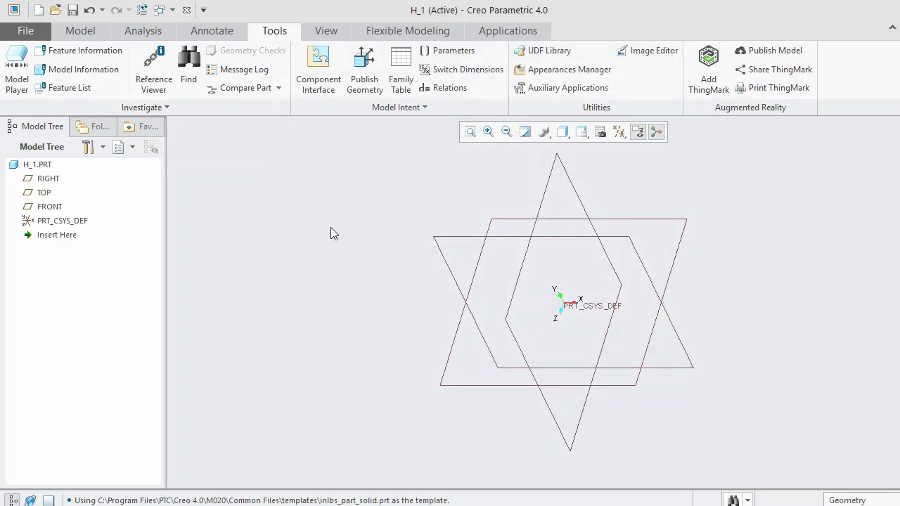
# Start an Extrude on the FRONT plane, orient the sketch flat, and draw an origin-centred circle about 305 in diameter.
pyautogui.click(83, 31)
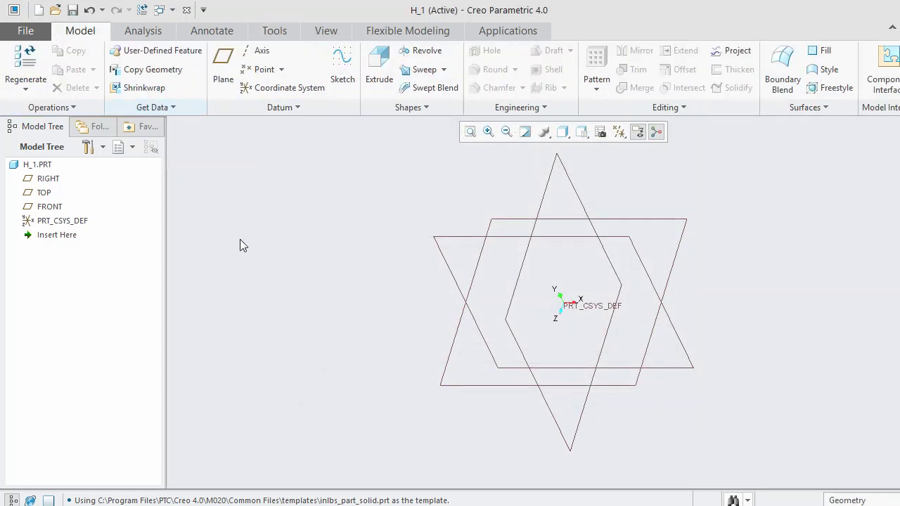
pyautogui.click(55, 206)
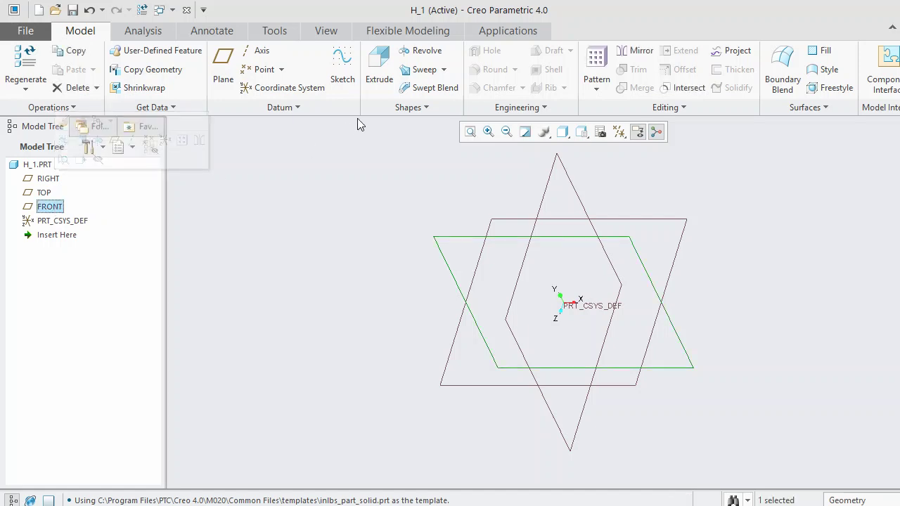
pyautogui.click(374, 80)
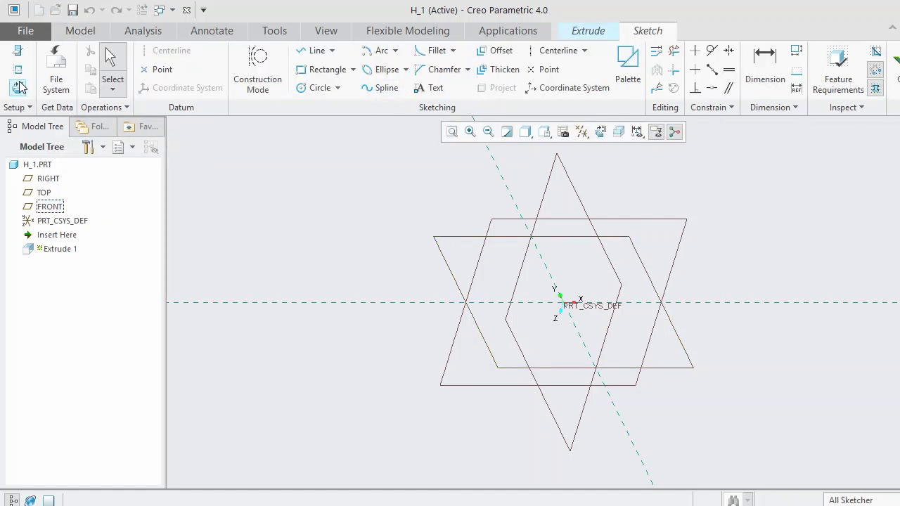
pyautogui.click(18, 87)
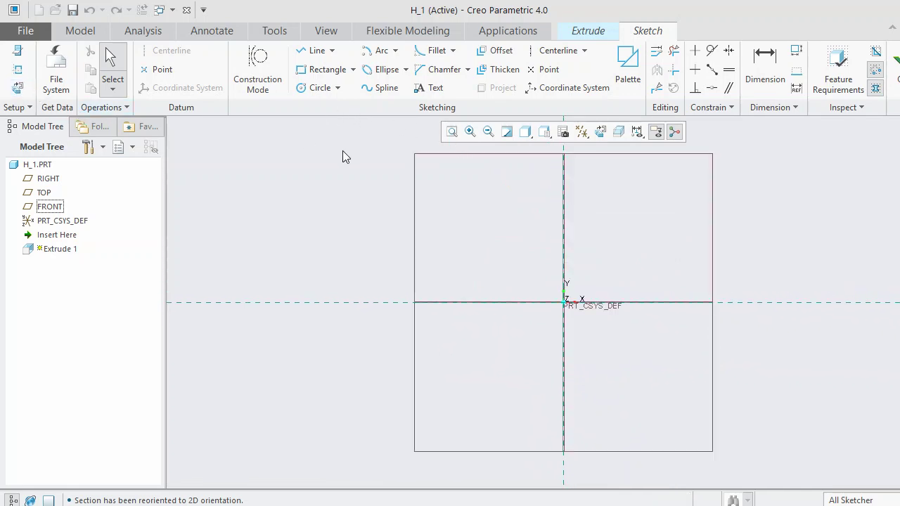
pyautogui.click(318, 87)
pyautogui.click(563, 301)
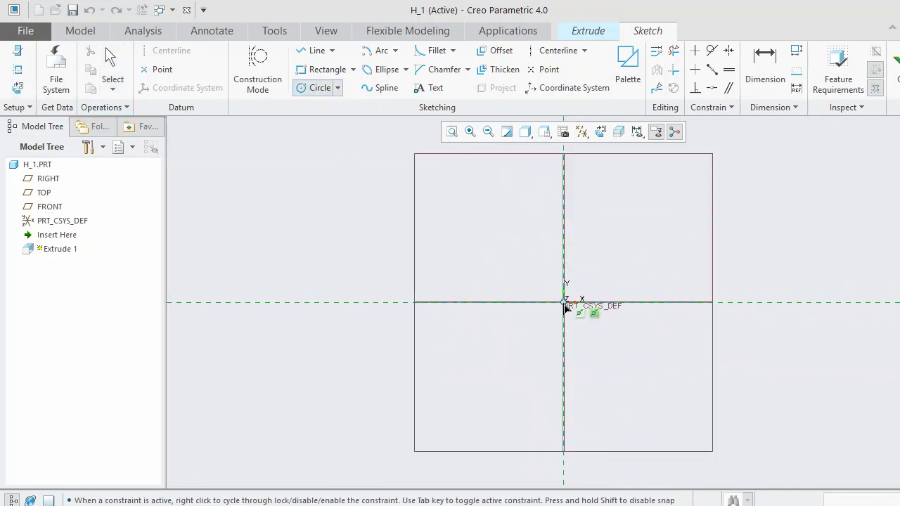
pyautogui.click(538, 223)
pyautogui.middleClick(538, 223)
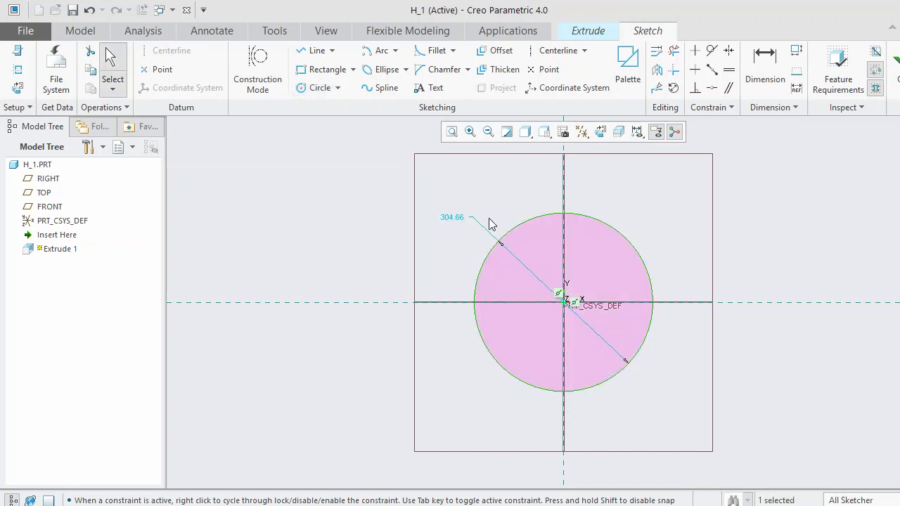
# Set the circle's diameter to root_diameter and add it as a relation.
pyautogui.doubleClick(462, 217)
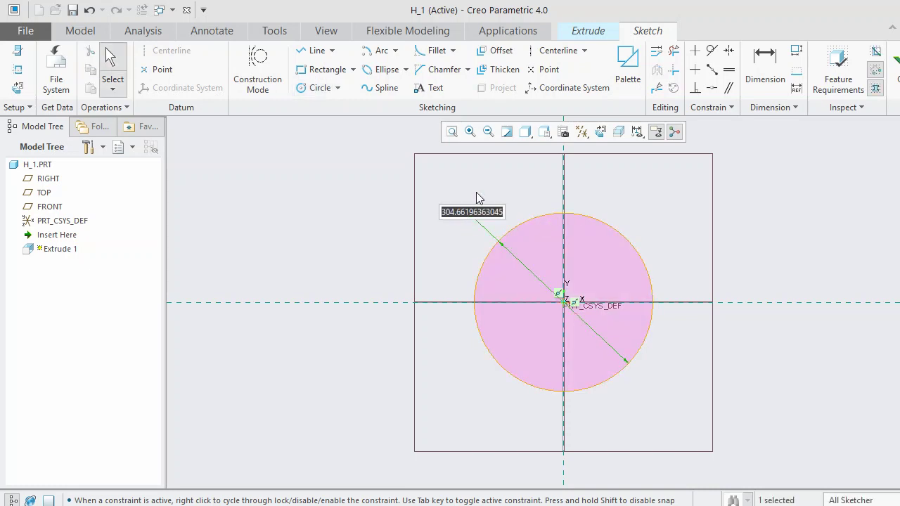
pyautogui.write('root_diameter')
pyautogui.press('Return')
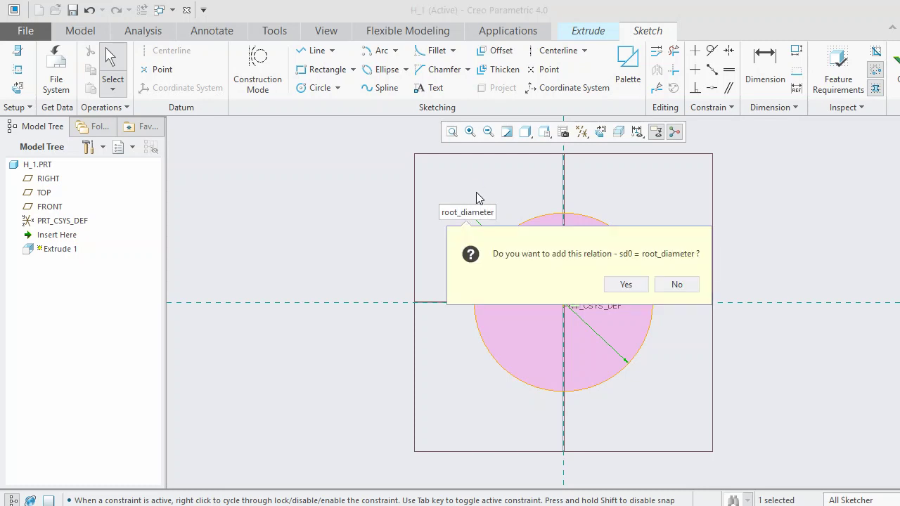
pyautogui.press('Return')
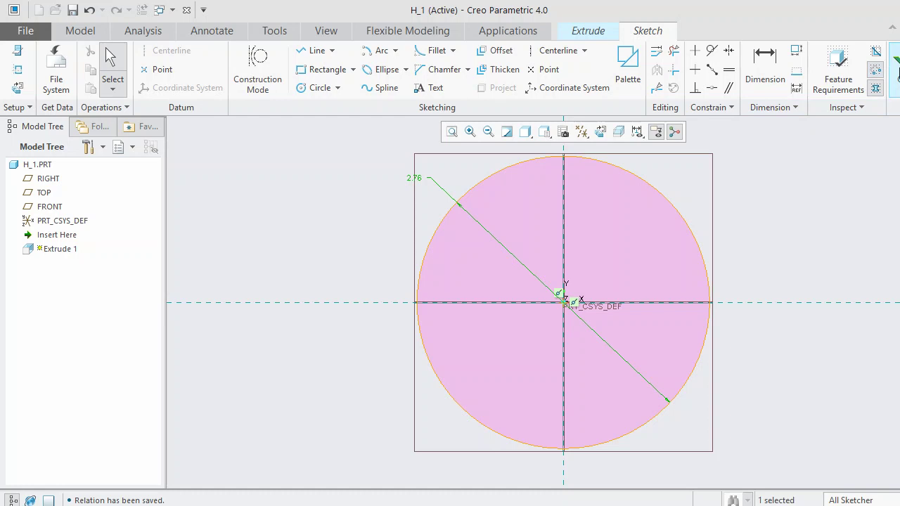
# Finish the sketch and extrude the circle to a depth driven by the width parameter, added as a relation.
pyautogui.click(896, 67)
pyautogui.doubleClick(116, 69)
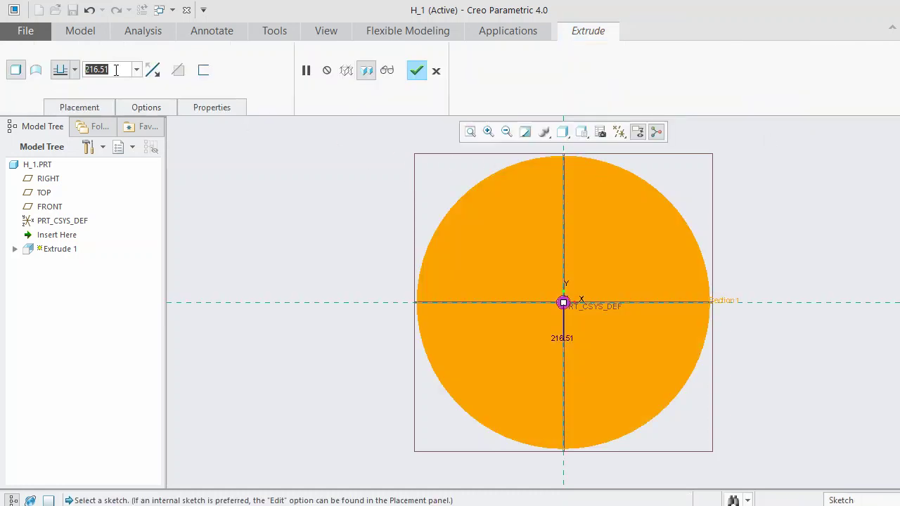
pyautogui.write('width')
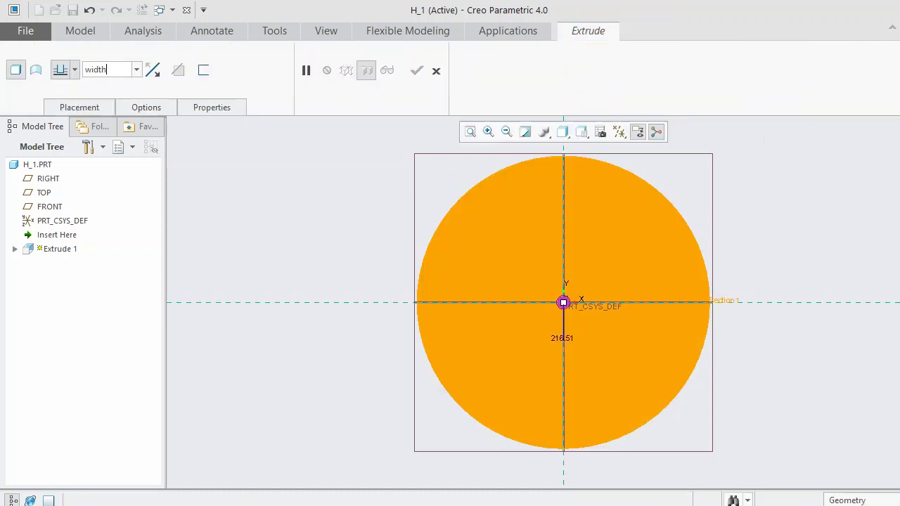
pyautogui.press('Return')
pyautogui.press('Return')
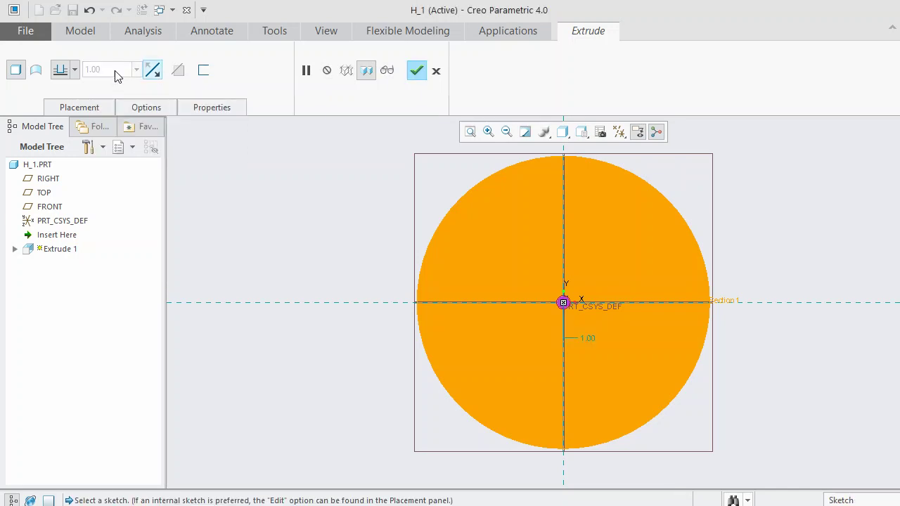
pyautogui.click(416, 70)
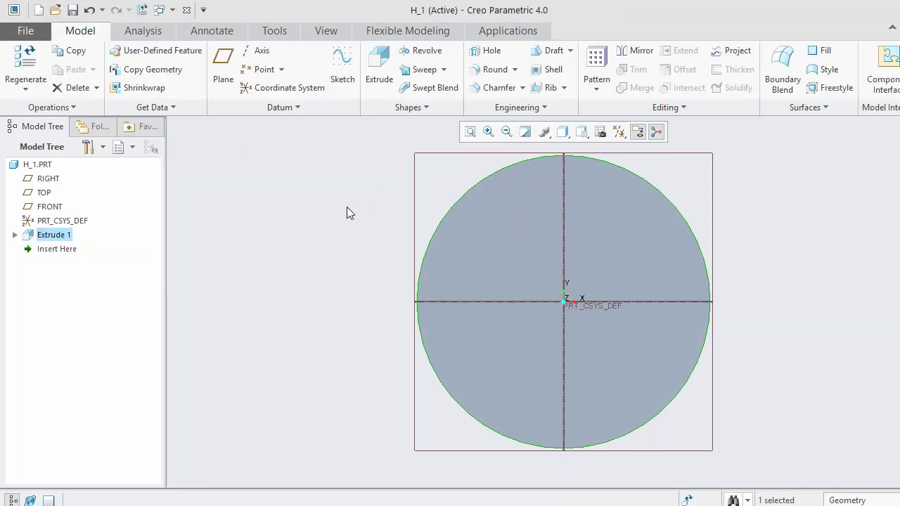
# Start a new sketch on the FRONT plane and draw a circle centred on the origin.
pyautogui.click(254, 230)
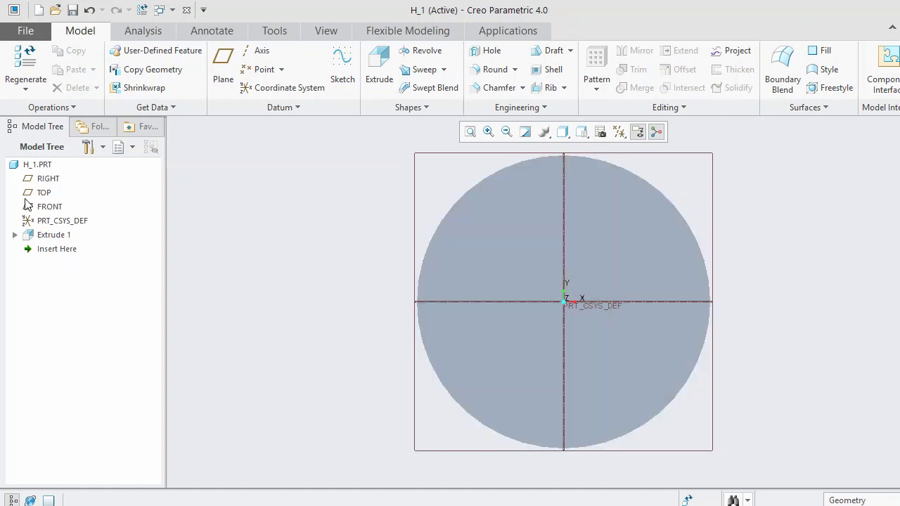
pyautogui.click(52, 207)
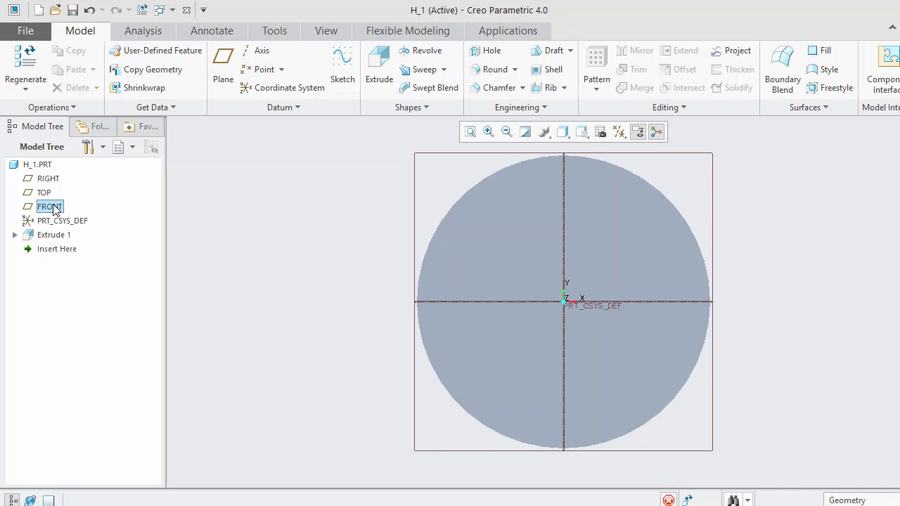
pyautogui.click(342, 73)
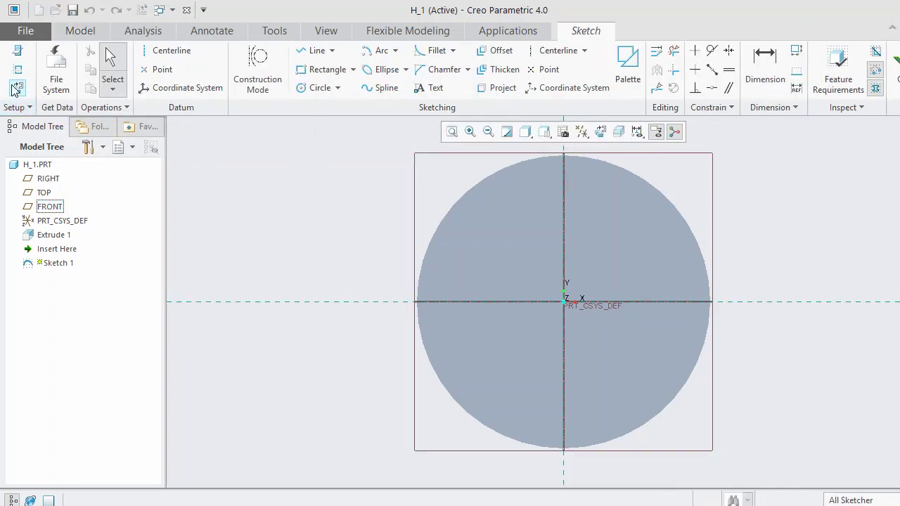
pyautogui.click(302, 87)
pyautogui.click(566, 302)
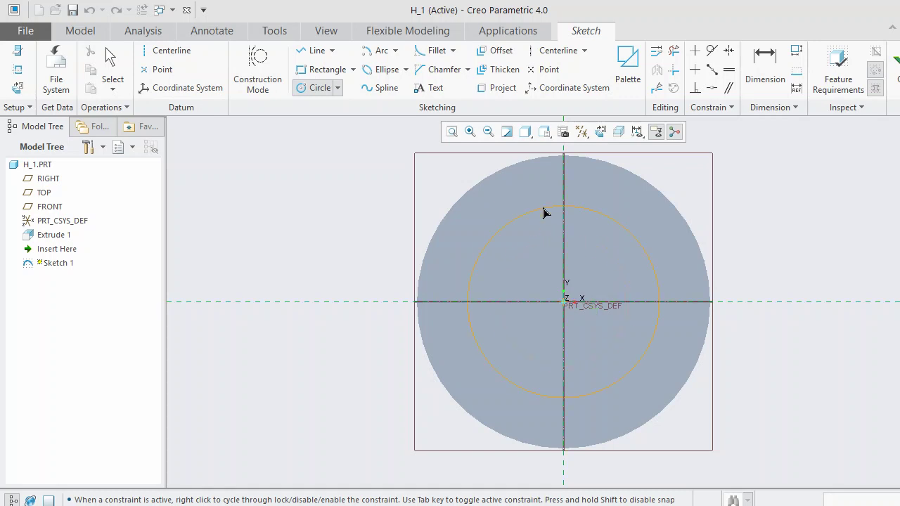
pyautogui.click(543, 230)
pyautogui.middleClick(543, 230)
# Drive the new circle's diameter with base_diameter and add the relation.
pyautogui.doubleClick(472, 231)
pyautogui.write('ba')
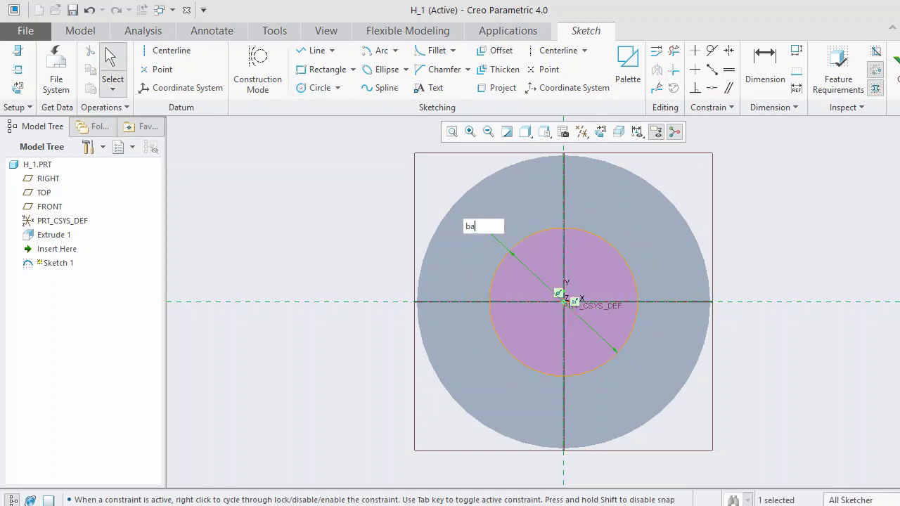
pyautogui.write('se_diameter')
pyautogui.press('Return')
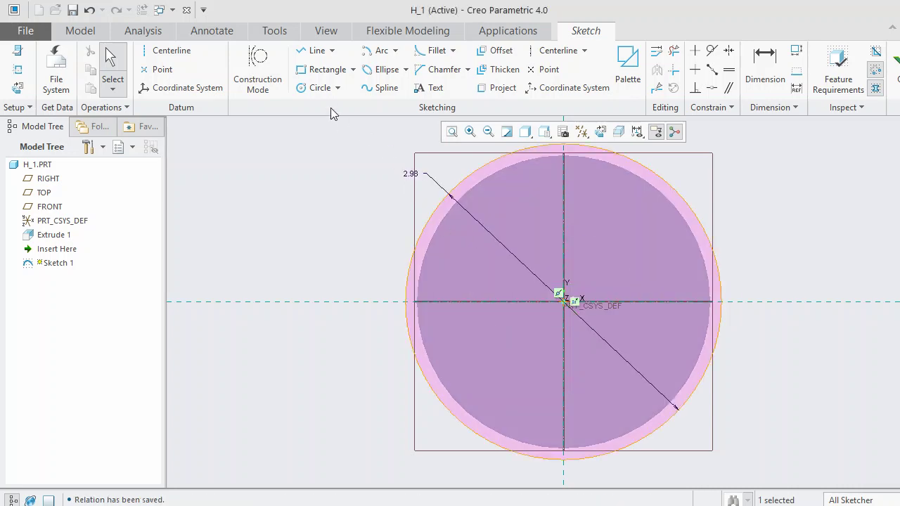
# Draw a second circle about 1.9 in diameter centred on the origin, inside the base circle.
pyautogui.click(318, 88)
pyautogui.click(563, 302)
pyautogui.click(528, 211)
pyautogui.middleClick(528, 211)
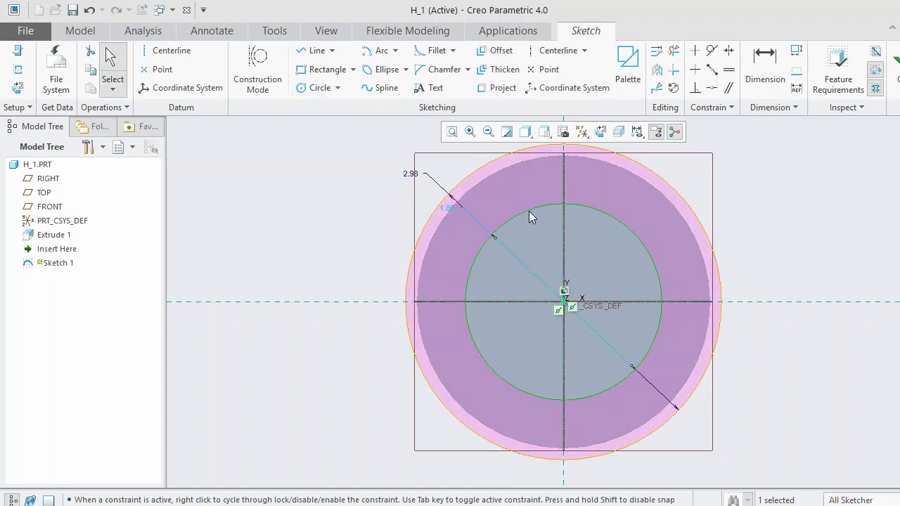
# Drive the second circle's diameter with pitch_diameter and add the relation.
pyautogui.doubleClick(451, 209)
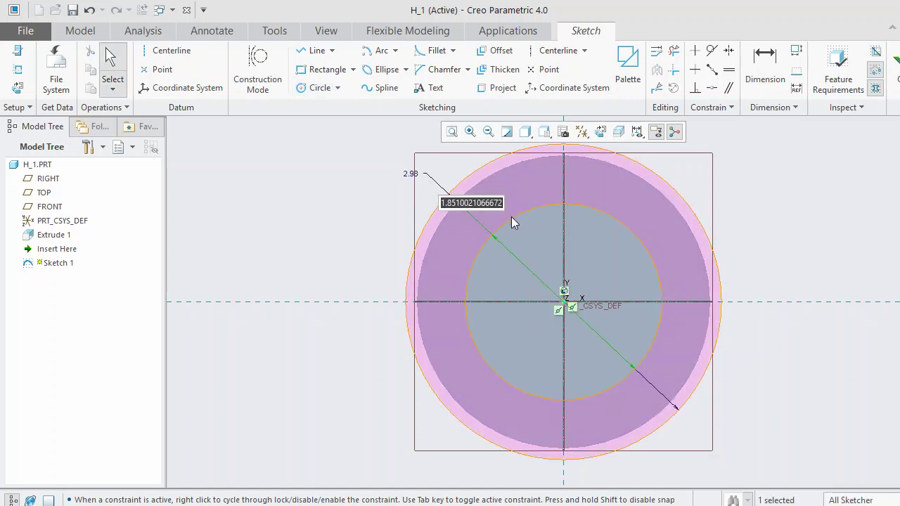
pyautogui.write('pitch_diameter')
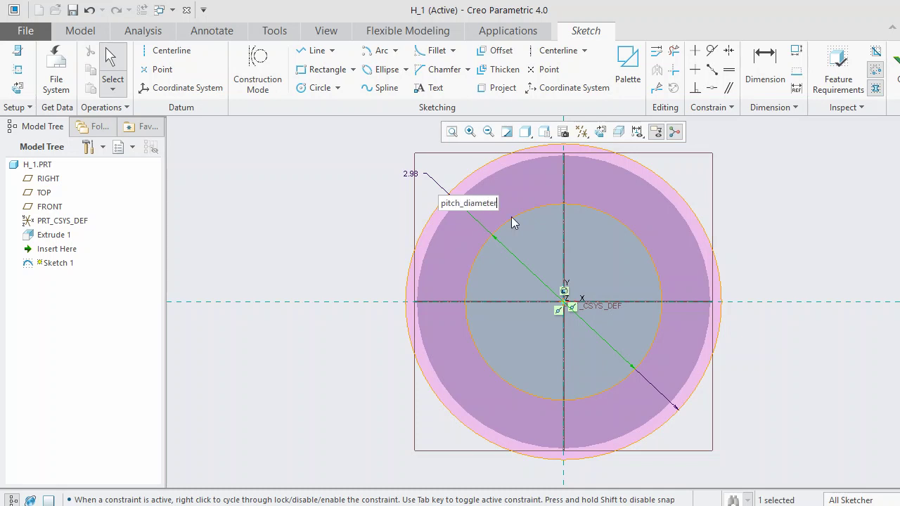
pyautogui.press('Return')
pyautogui.press('Return')
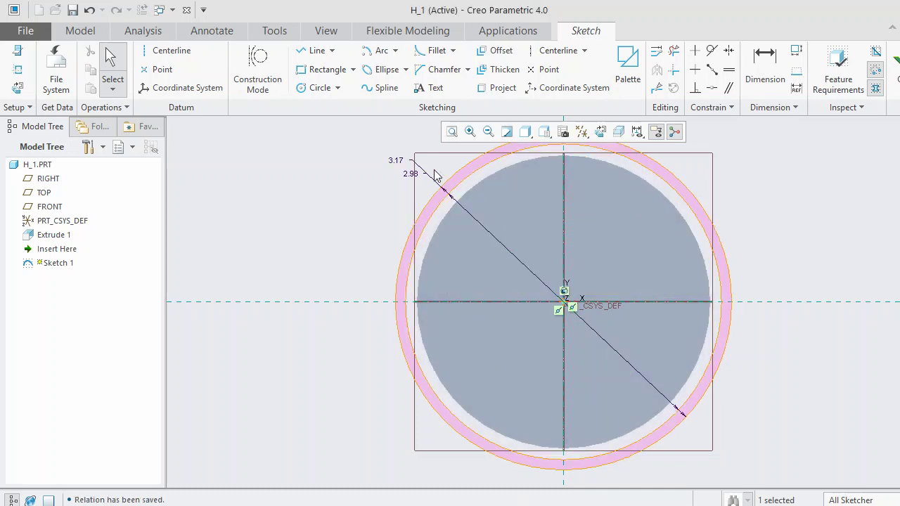
# Draw a third circle about 1.5 in diameter centred on the origin, inside the base and pitch circles.
pyautogui.click(314, 88)
pyautogui.click(563, 303)
pyautogui.click(532, 233)
pyautogui.middleClick(536, 237)
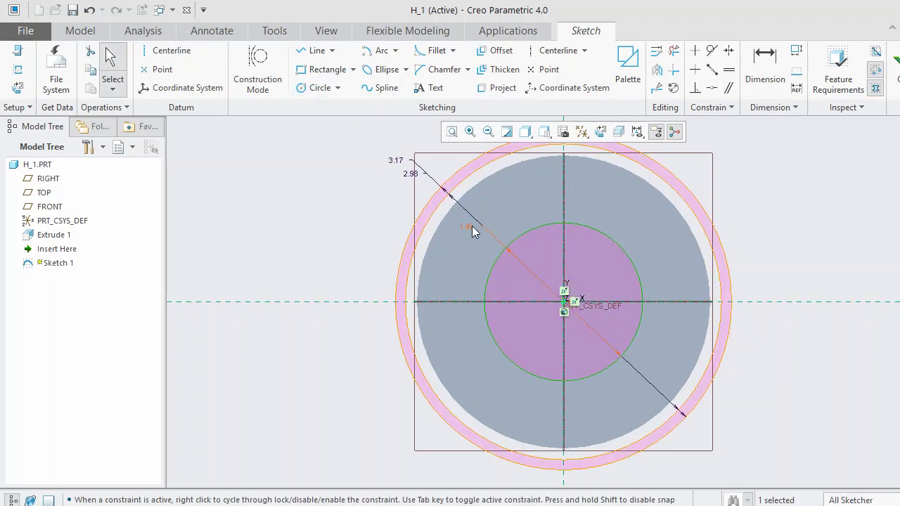
# Drive the third circle's diameter with outer_diameter, add the relation and finish the sketch.
pyautogui.doubleClick(468, 227)
pyautogui.write('o')
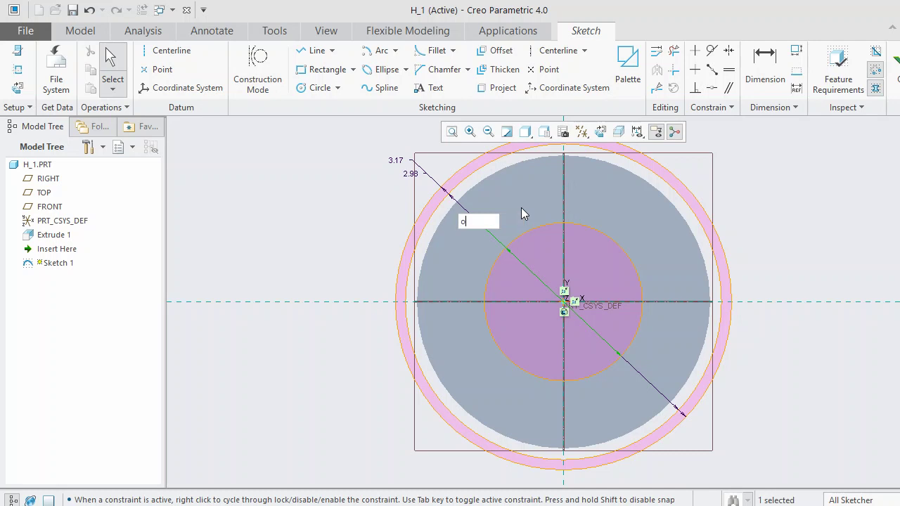
pyautogui.write('uter_diameter')
pyautogui.press('Return')
pyautogui.press('Return')
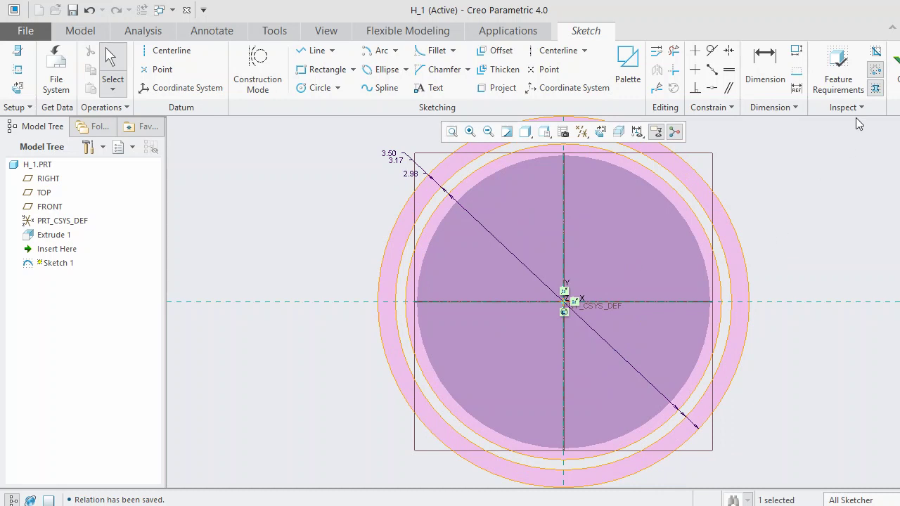
pyautogui.click(894, 70)
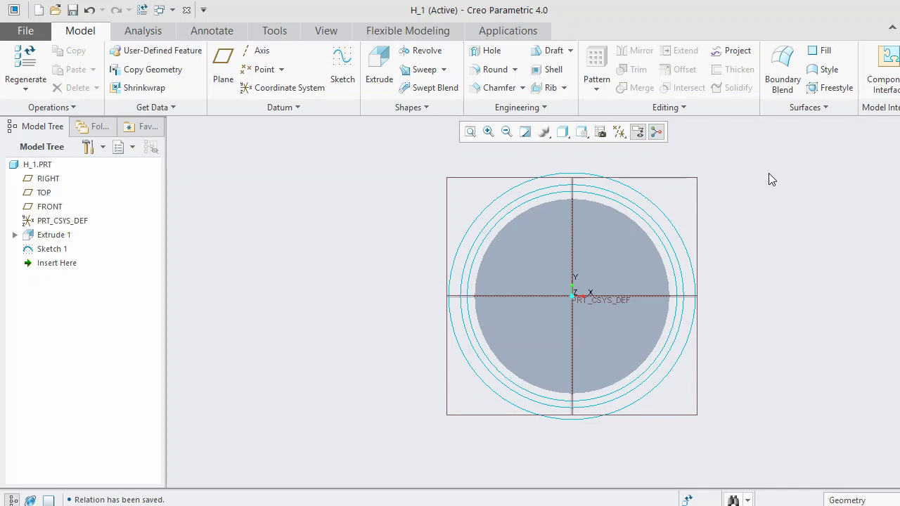
# Start a datum curve from an equation, using PRT_CSYS_DEF as its Cartesian coordinate system.
pyautogui.click(294, 108)
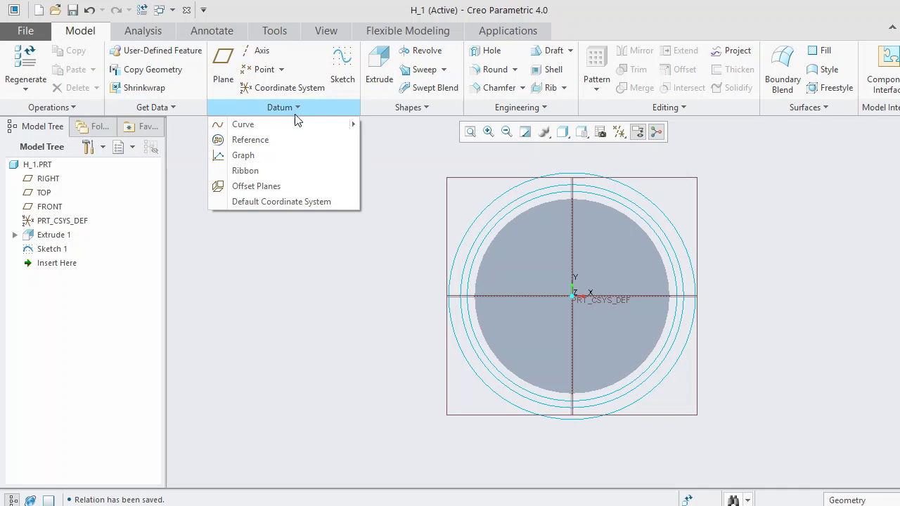
pyautogui.moveTo(348, 130)
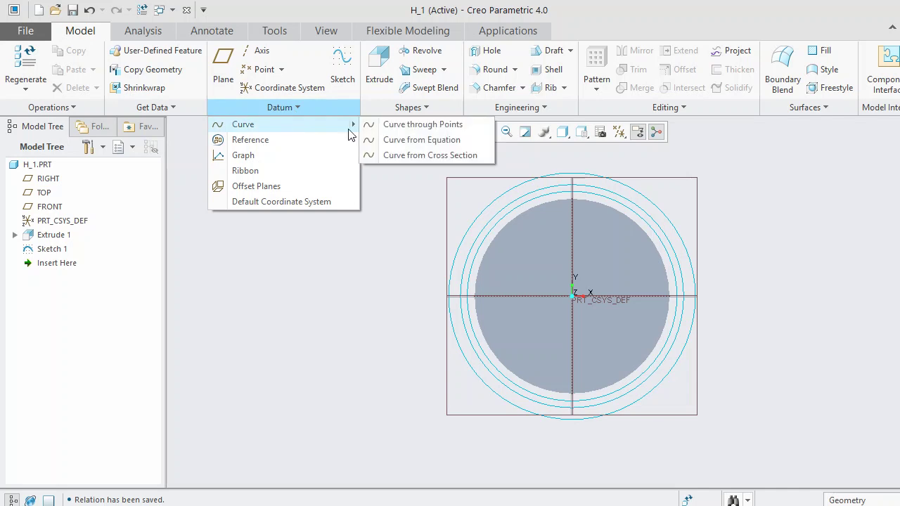
pyautogui.click(398, 142)
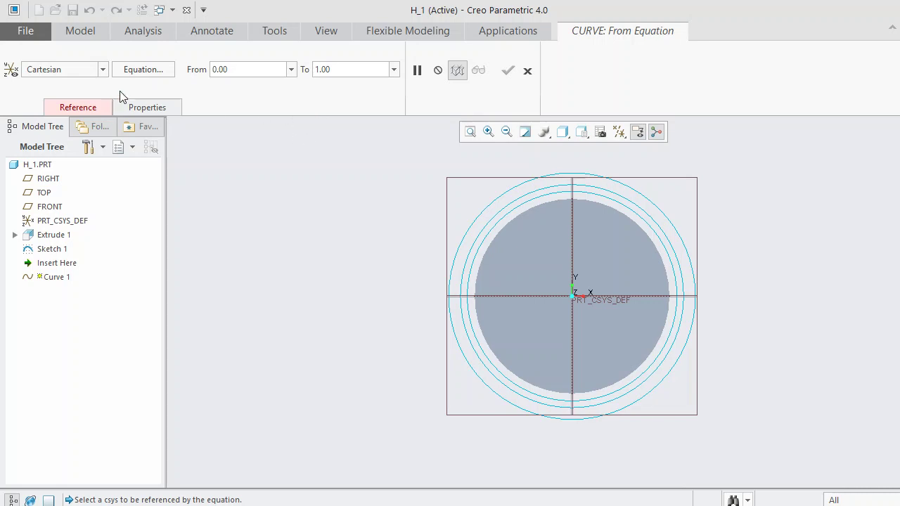
pyautogui.click(76, 108)
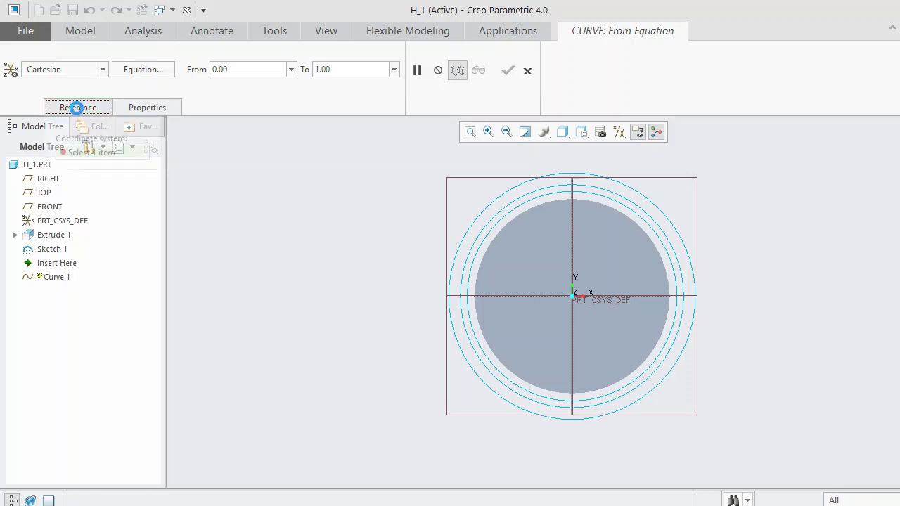
pyautogui.click(71, 221)
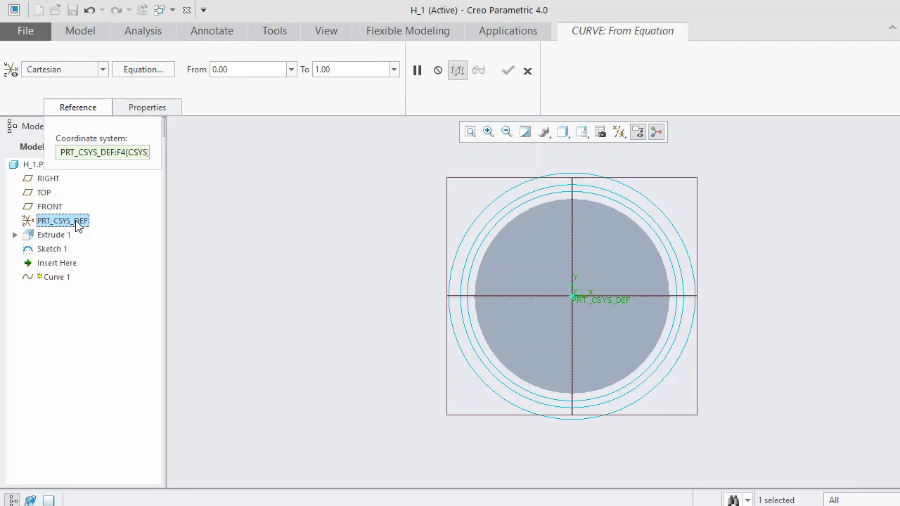
# Open the curve's equation editor and copy all the equations from the Set 2 file in Notepad.
pyautogui.click(147, 71)
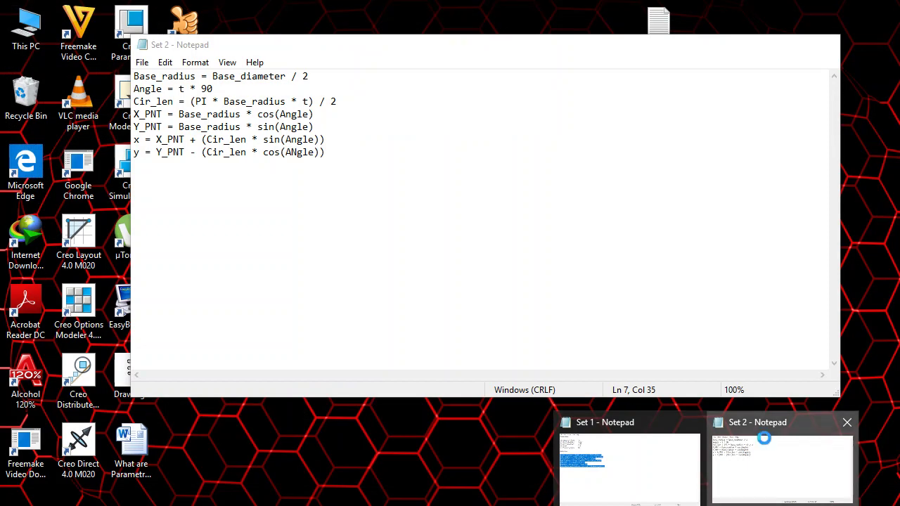
pyautogui.click(763, 439)
pyautogui.hotkey('ctrl', 'a')
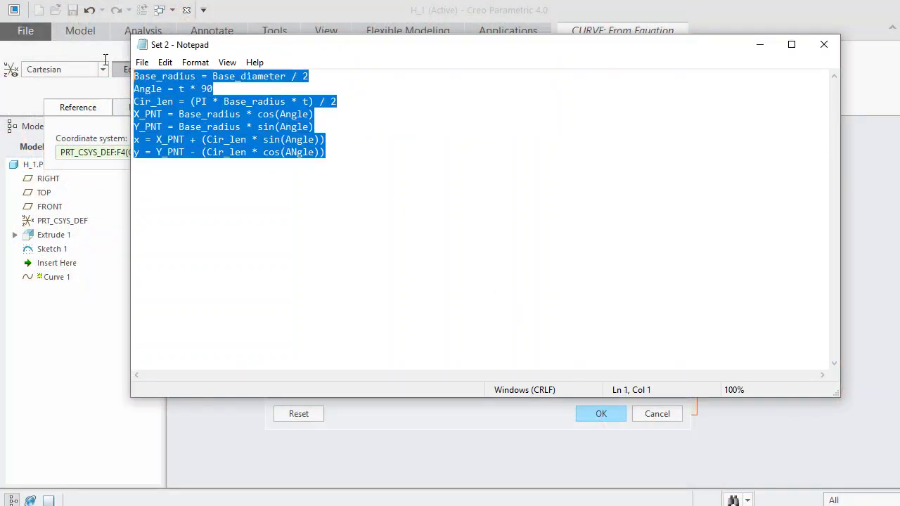
pyautogui.rightClick(163, 92)
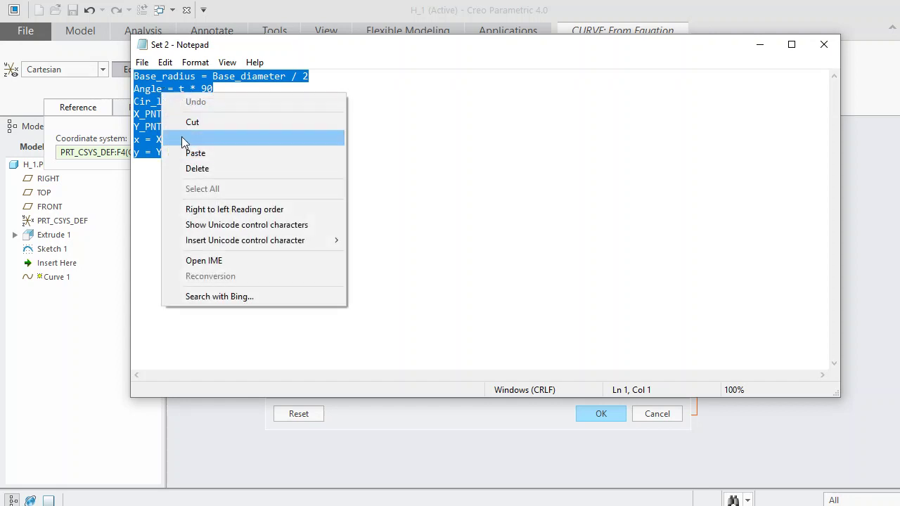
pyautogui.click(184, 137)
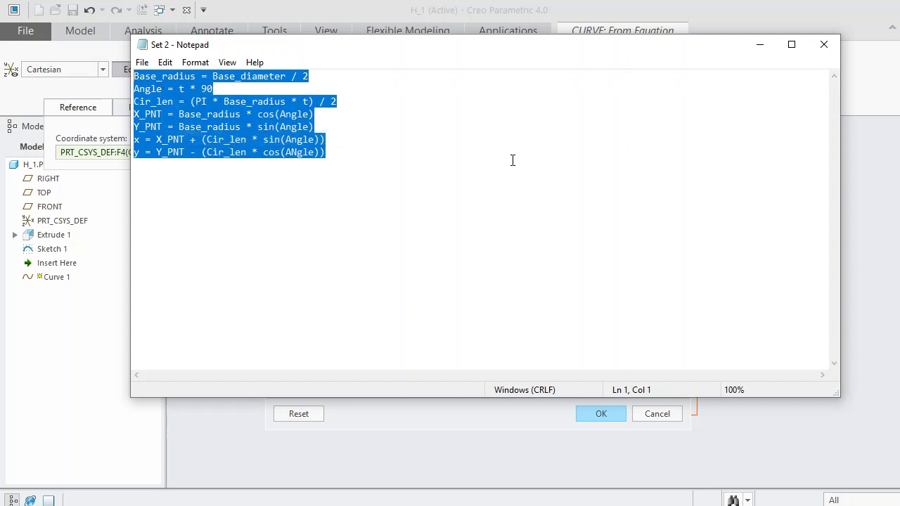
# Return to Creo, paste the copied equations into the curve's equation editor and verify the relations.
pyautogui.click(759, 47)
pyautogui.rightClick(472, 171)
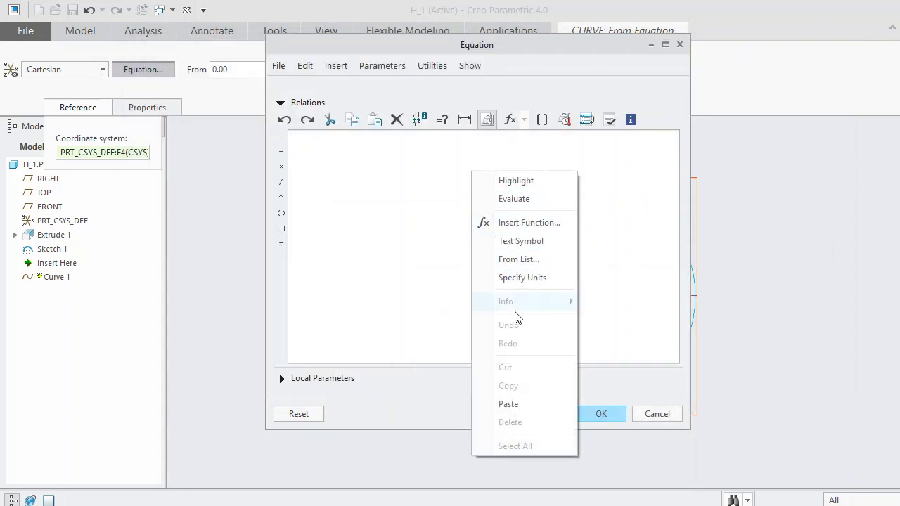
pyautogui.click(510, 404)
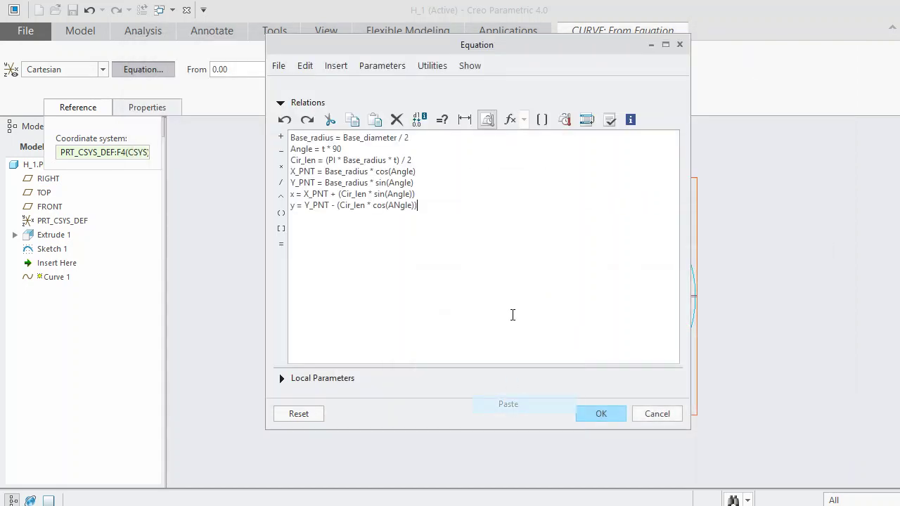
pyautogui.click(609, 123)
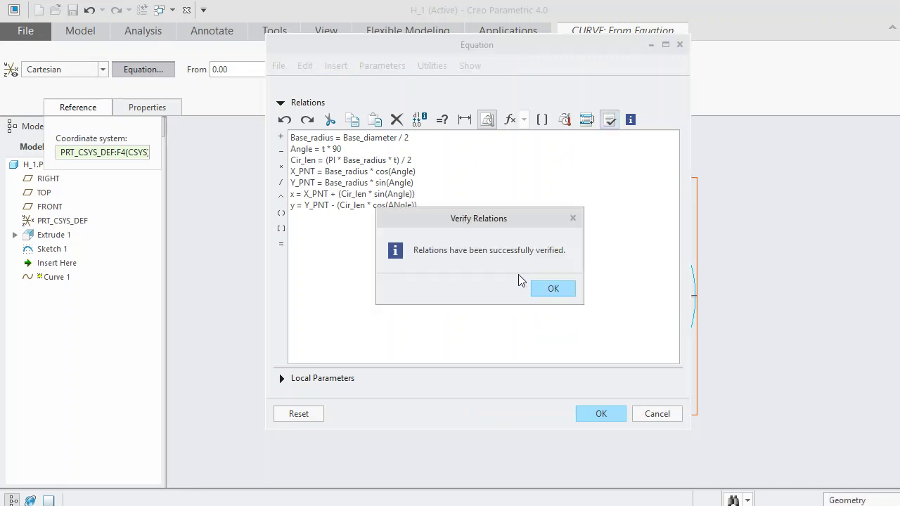
pyautogui.click(565, 281)
# Accept the equations and complete the datum curve.
pyautogui.click(600, 413)
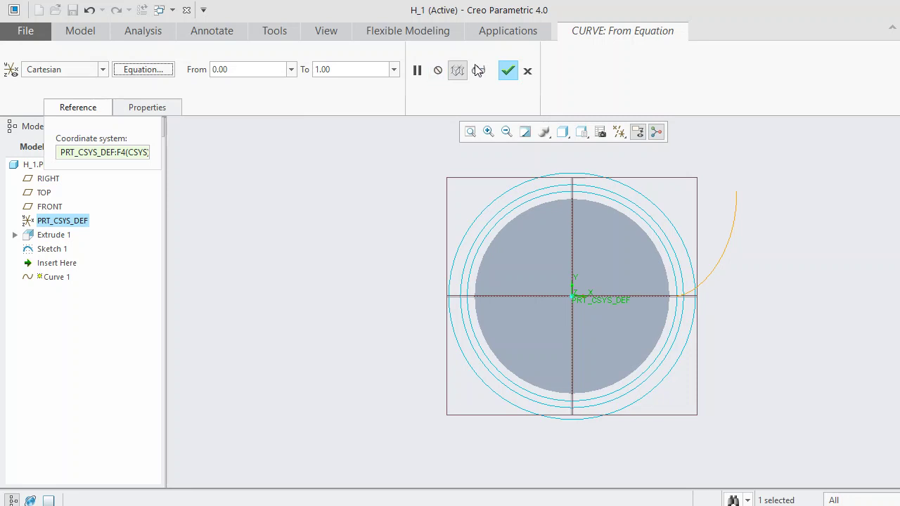
pyautogui.click(506, 74)
pyautogui.click(749, 284)
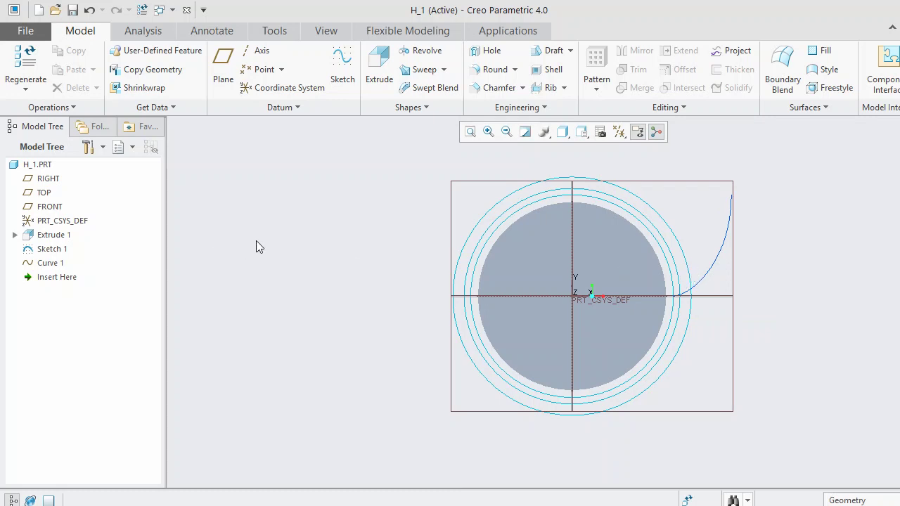
# Start a new sketch on the FRONT plane.
pyautogui.click(42, 207)
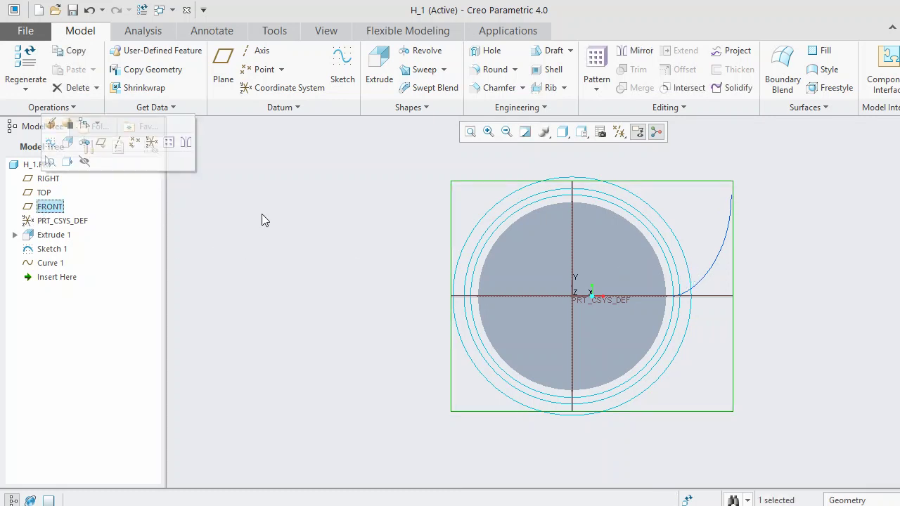
pyautogui.click(342, 71)
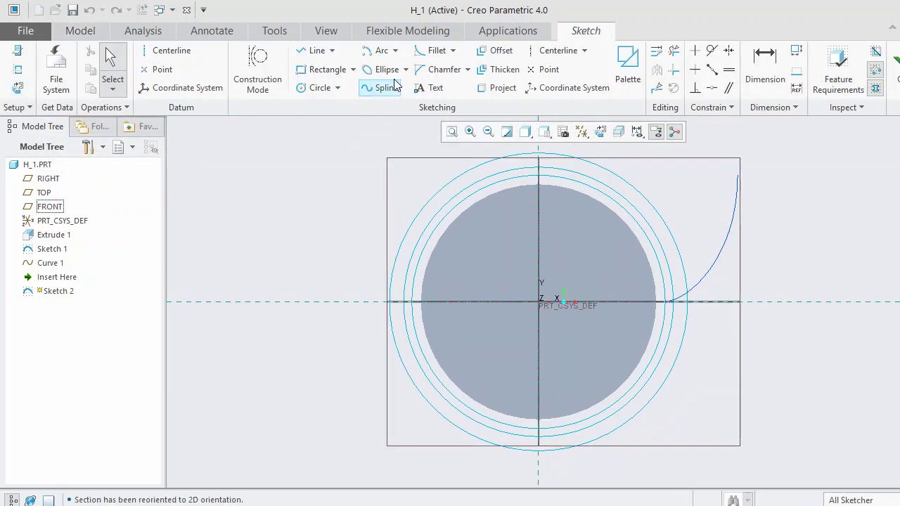
pyautogui.click(396, 50)
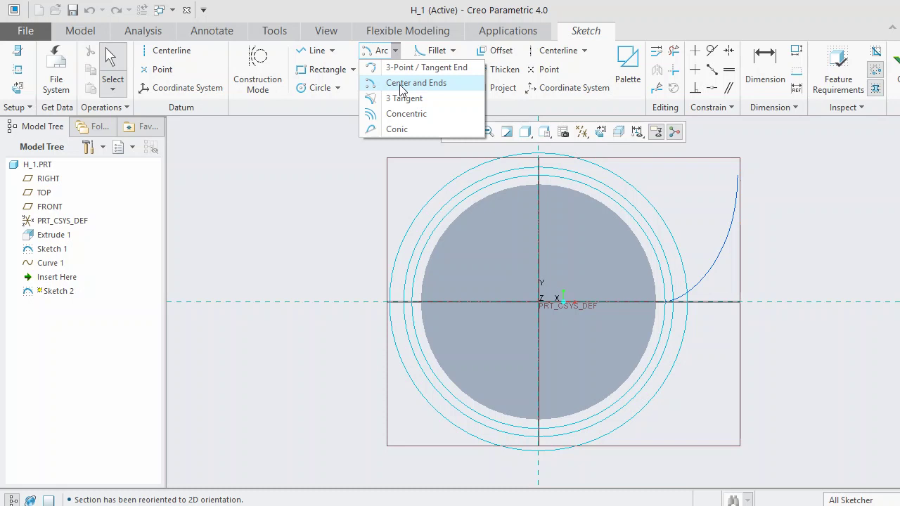
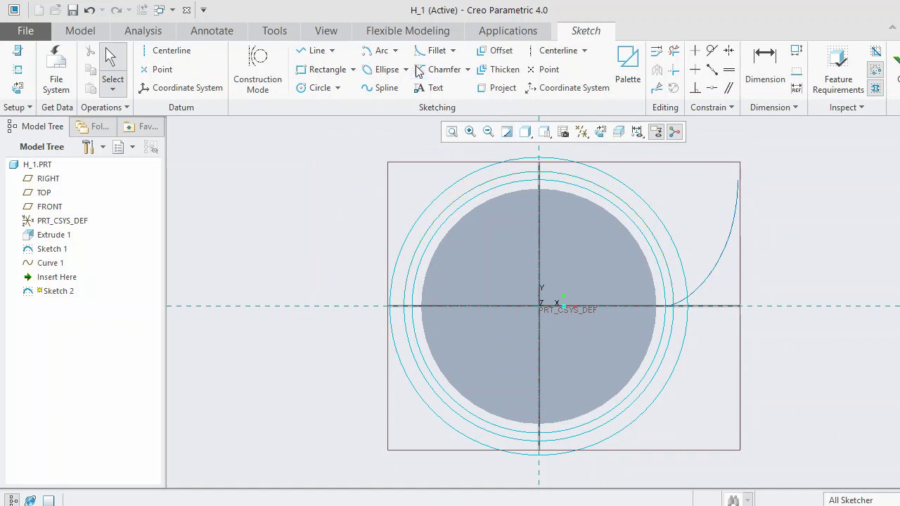
pyautogui.click(395, 51)
pyautogui.click(392, 83)
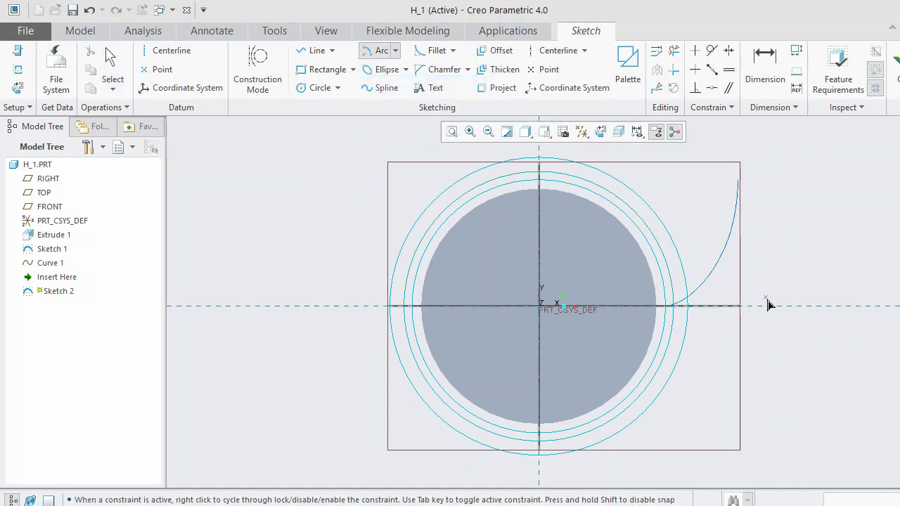
pyautogui.scroll(5, 678, 295)
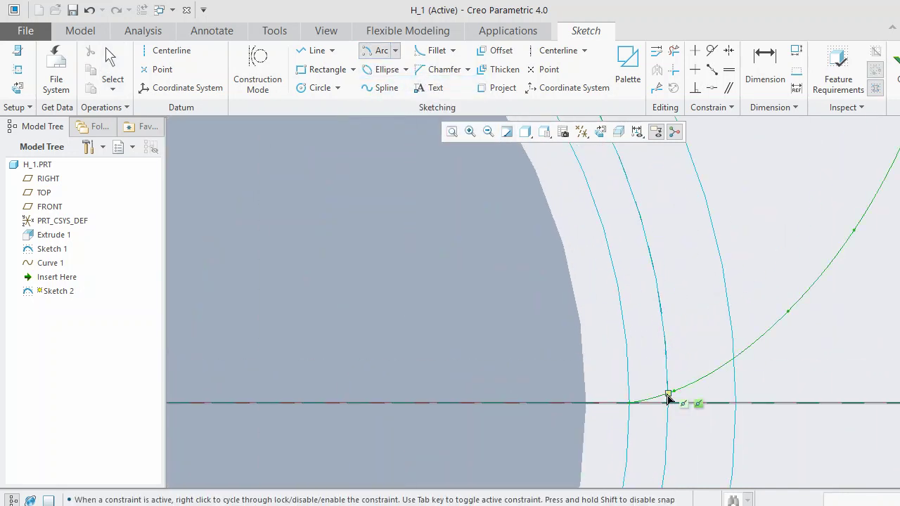
pyautogui.click(668, 402)
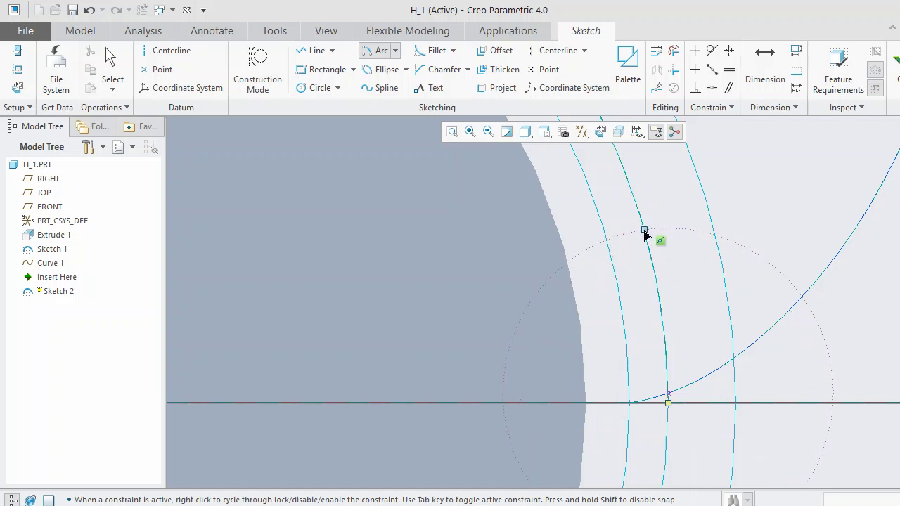
pyautogui.click(645, 231)
pyautogui.middleClick(671, 233)
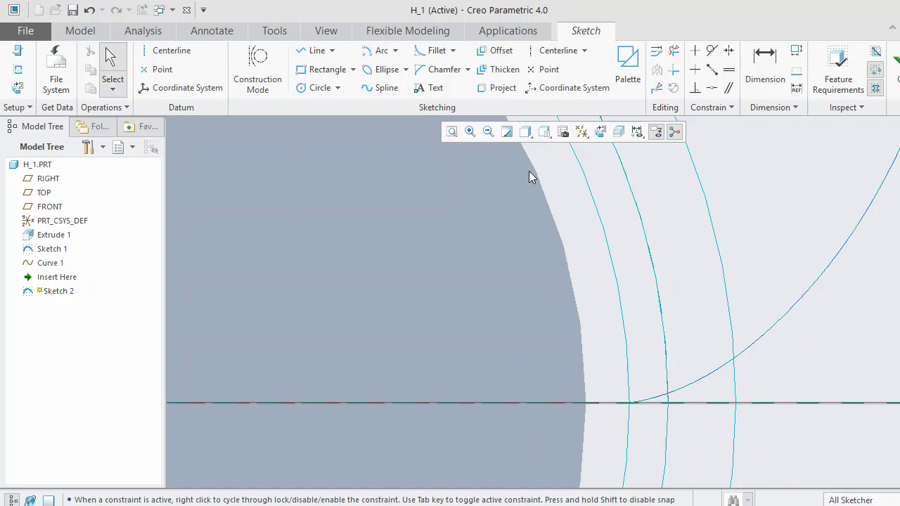
pyautogui.click(397, 54)
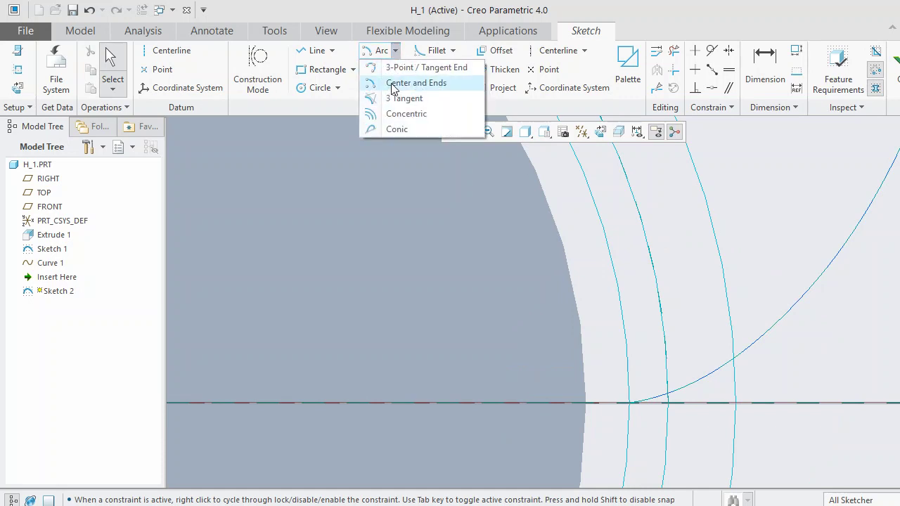
pyautogui.click(411, 81)
pyautogui.click(667, 399)
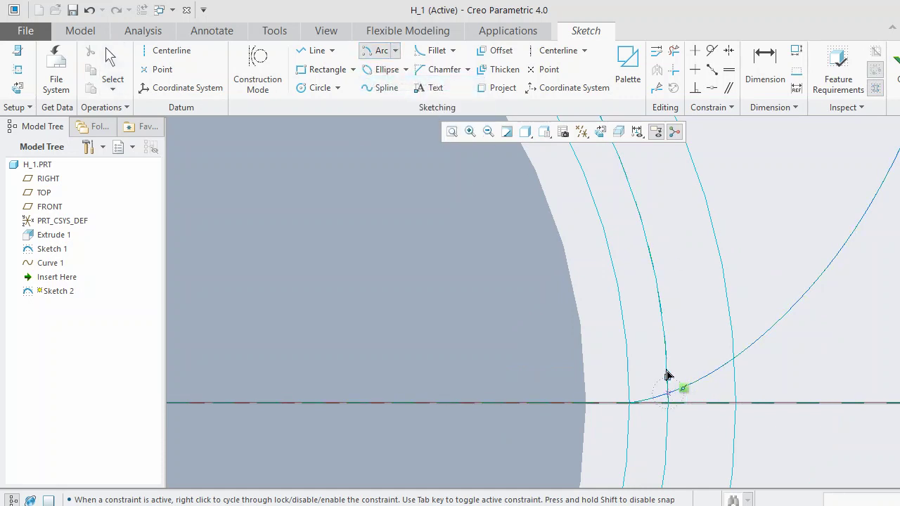
pyautogui.middleClick(666, 314)
pyautogui.middleClick(685, 317)
pyautogui.scroll(-3, 685, 319)
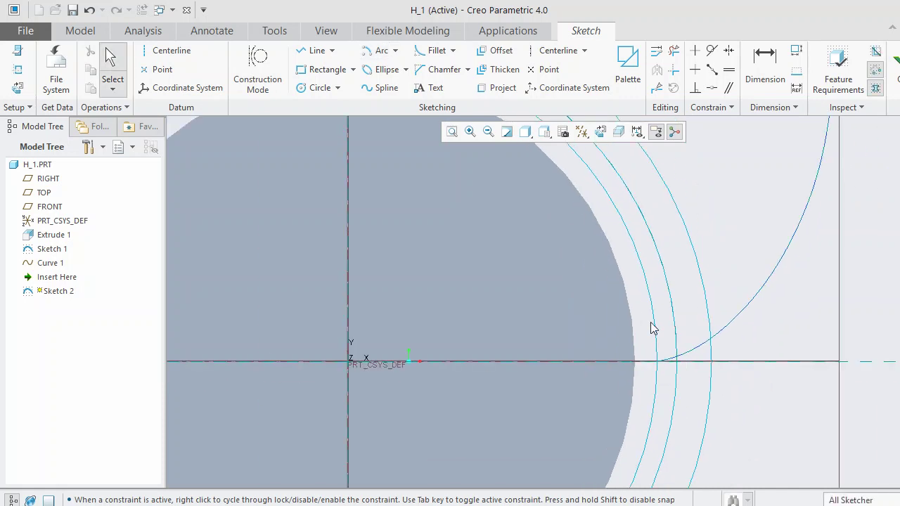
# Draw a three-point arc about 0.34 tall along the pitch circle, starting where the equation curve crosses that circle.
pyautogui.click(368, 52)
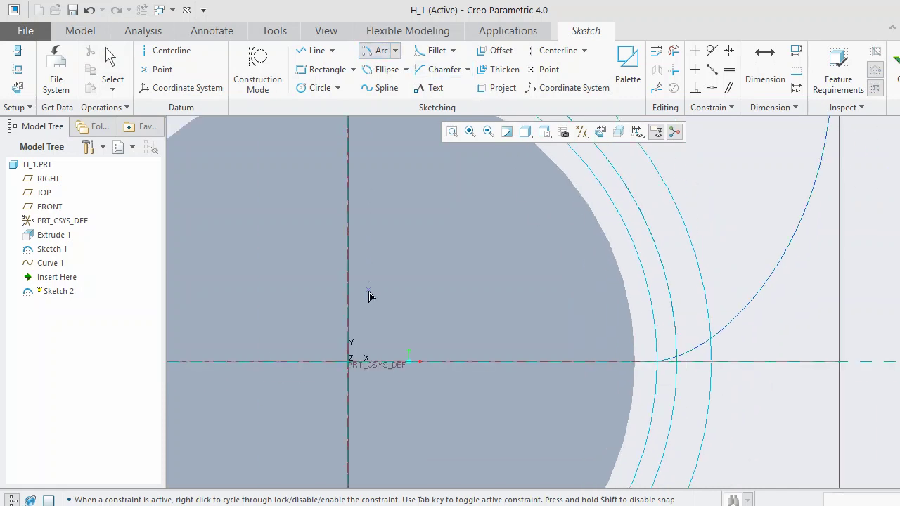
pyautogui.click(679, 361)
pyautogui.click(668, 298)
pyautogui.click(703, 285)
pyautogui.middleClick(709, 292)
pyautogui.scroll(2, 717, 334)
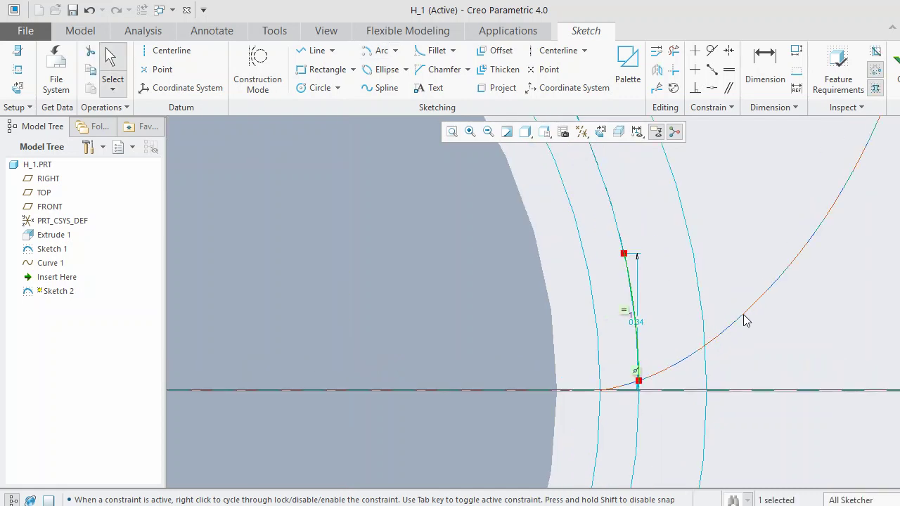
pyautogui.scroll(1, 654, 325)
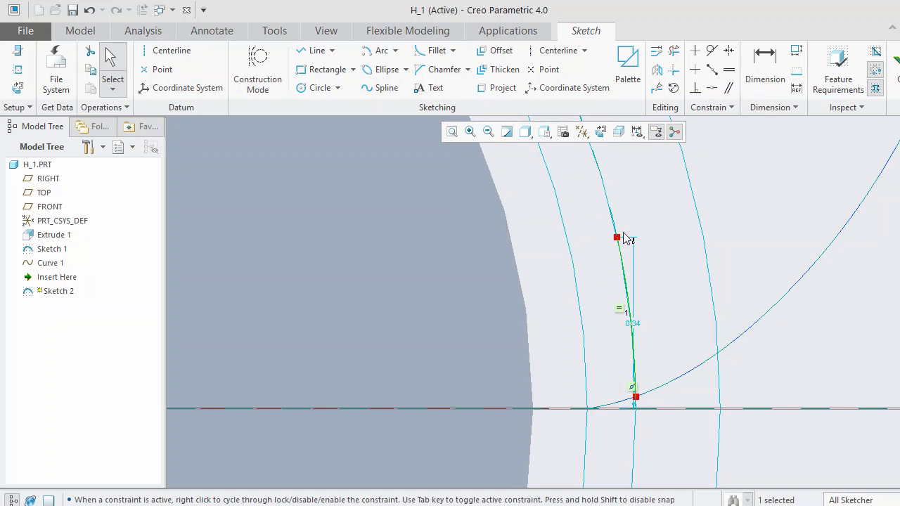
# Dimension the arc's vertical extent between its endpoints, drive it with the relation circular_tooth_thickness, and finish the sketch.
pyautogui.click(766, 65)
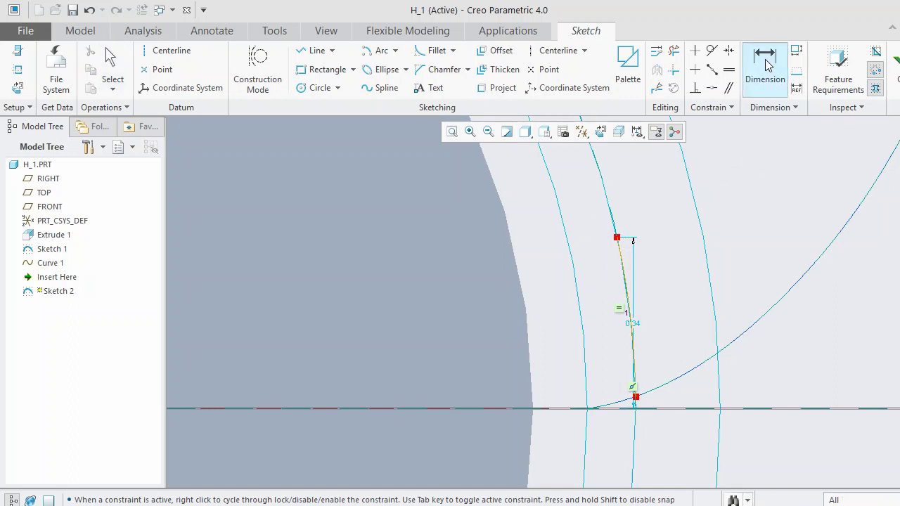
pyautogui.click(634, 398)
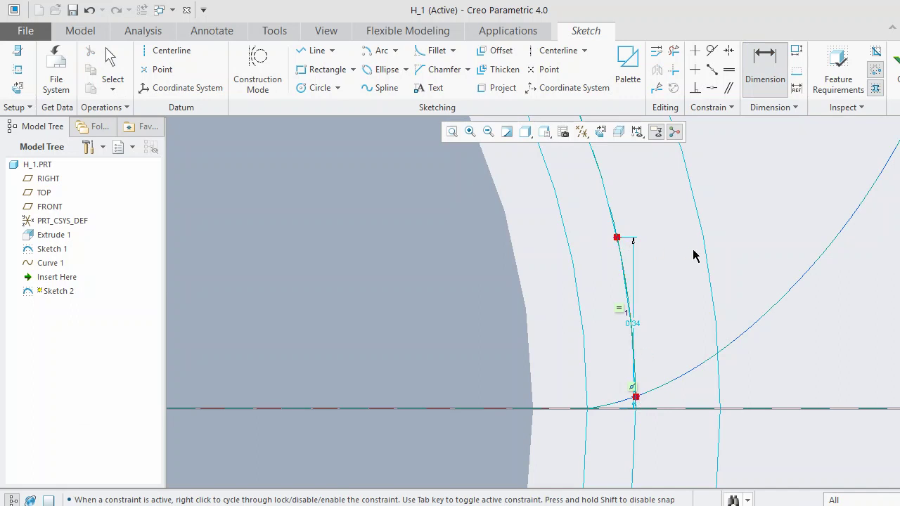
pyautogui.middleClick(654, 268)
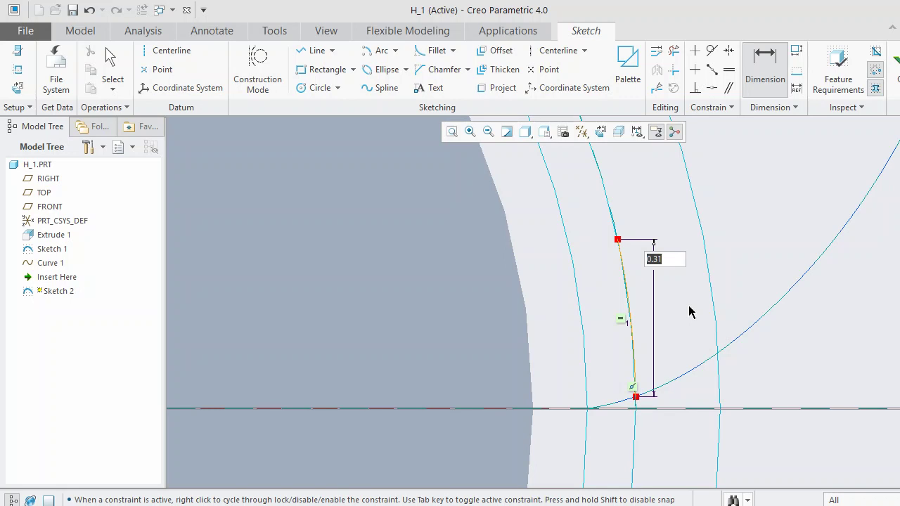
pyautogui.write('0')
pyautogui.write('ircular_tooth_')
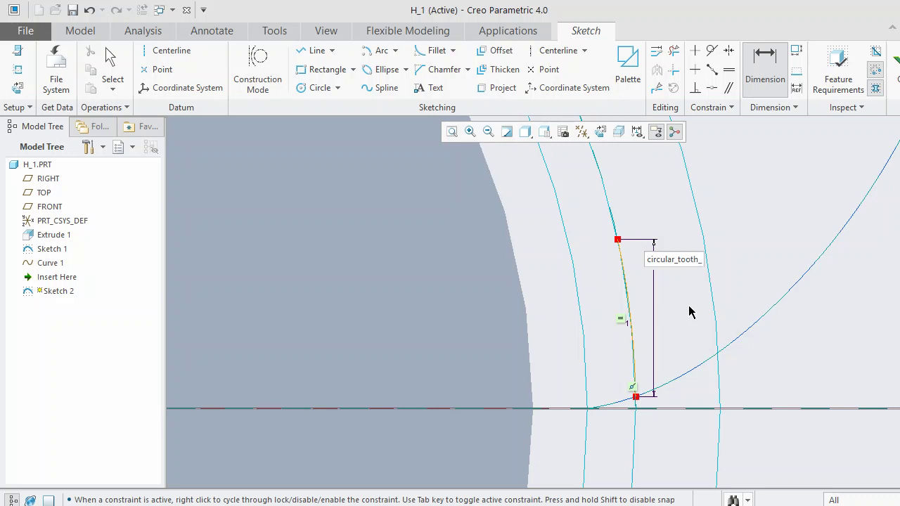
pyautogui.write('thickness')
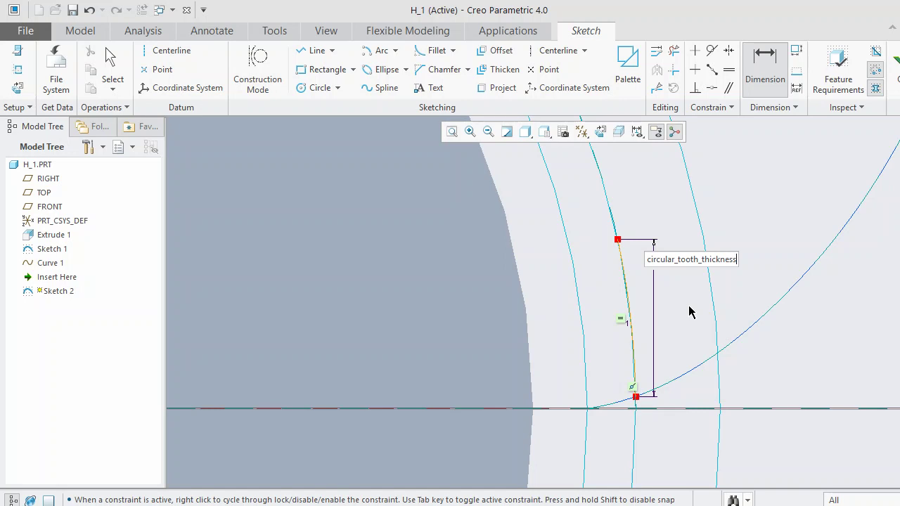
pyautogui.press('Return')
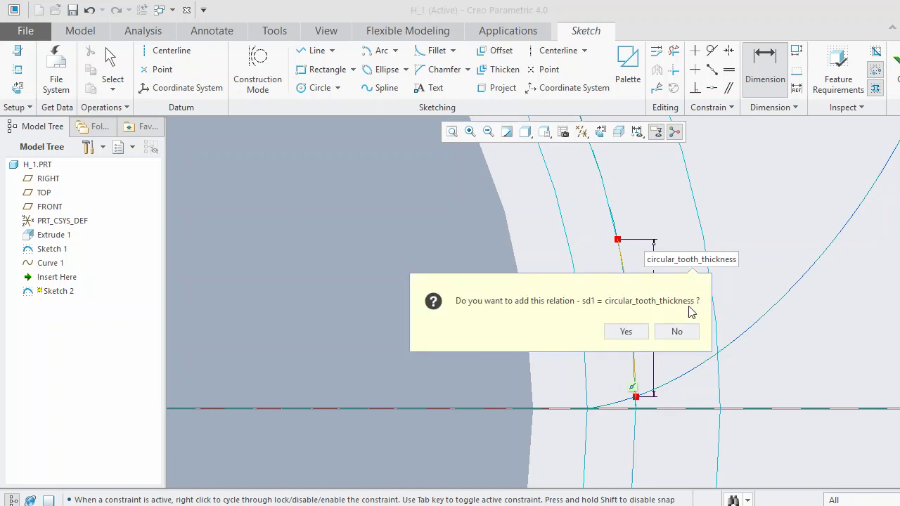
pyautogui.press('Return')
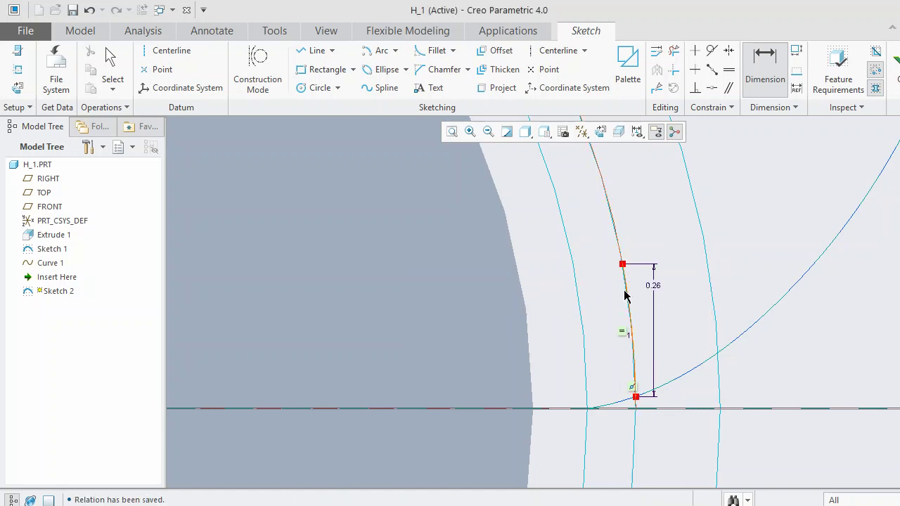
pyautogui.scroll(1, 701, 251)
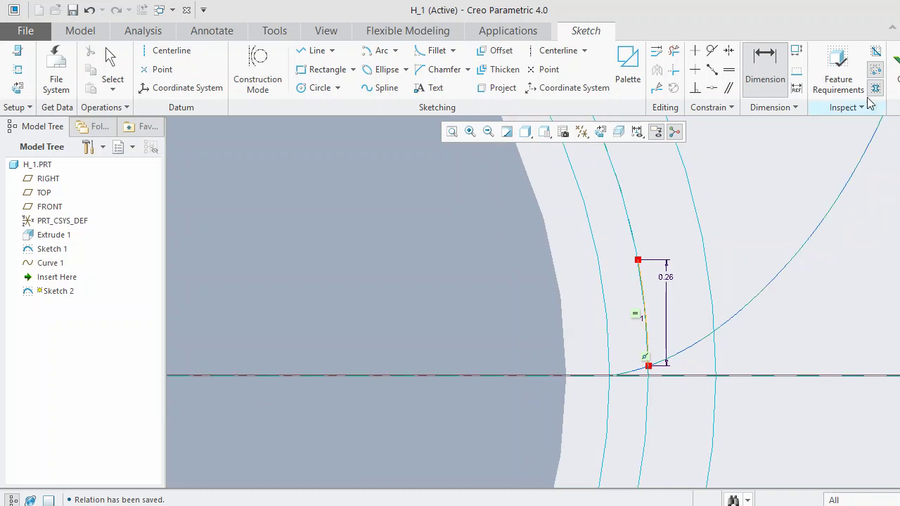
pyautogui.click(894, 58)
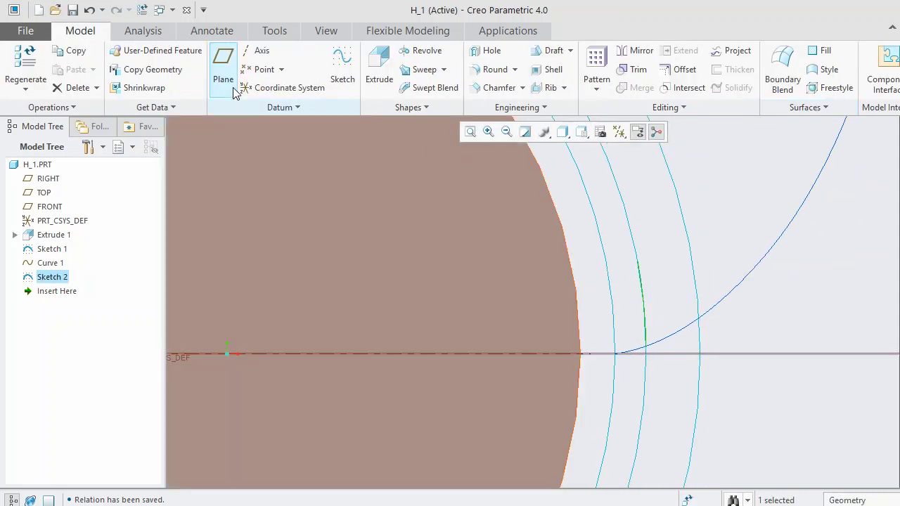
# Create a datum point on the sketched tooth-thickness arc at an offset ratio of 0.5 from its end.
pyautogui.click(261, 69)
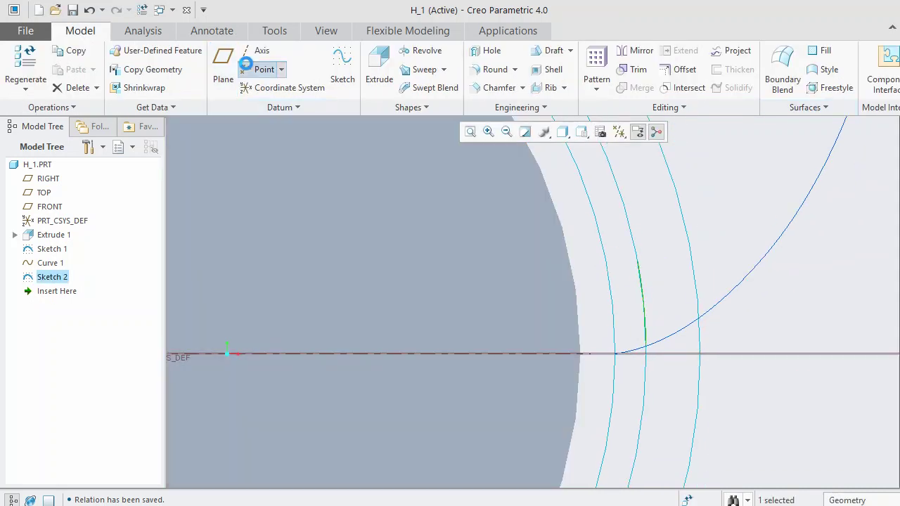
pyautogui.doubleClick(858, 254)
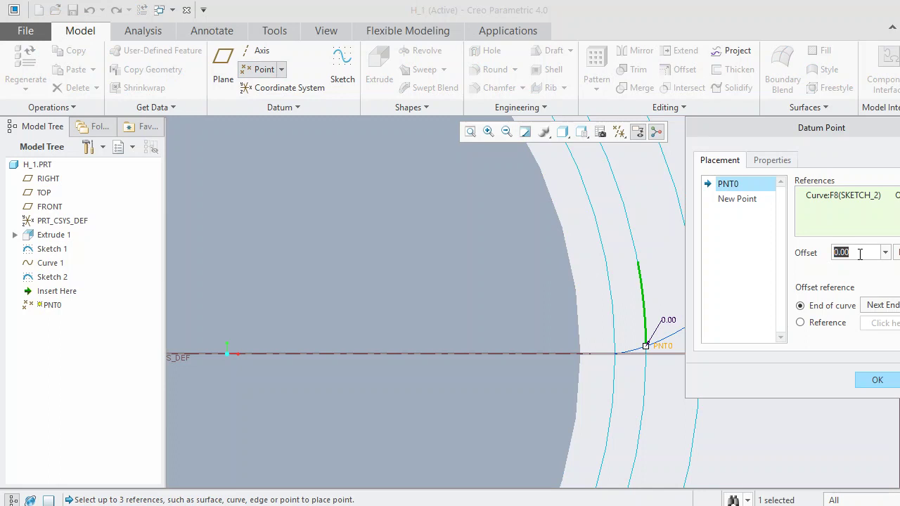
pyautogui.write('0.5')
pyautogui.press('Return')
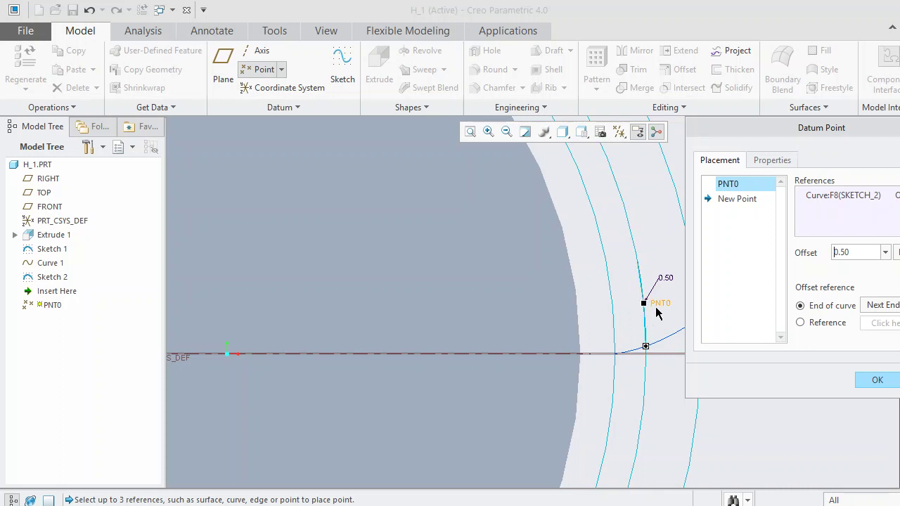
pyautogui.click(877, 380)
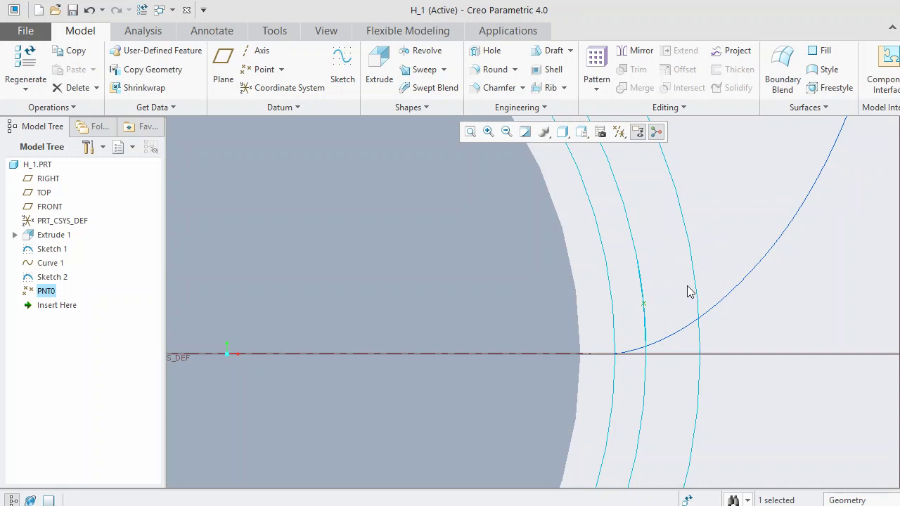
# Create a datum plane through the arc's midpoint datum point PNT0 and the central axis of the root cylinder.
pyautogui.scroll(3, 689, 293)
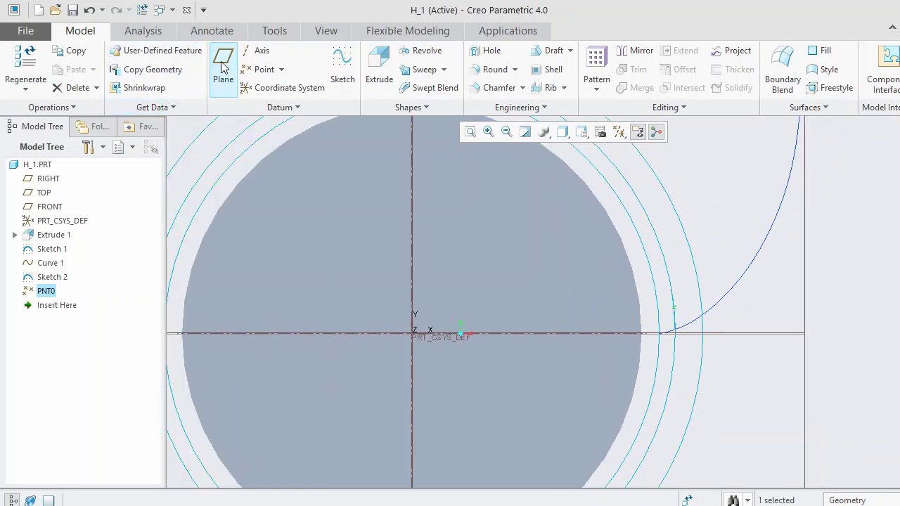
pyautogui.click(223, 67)
pyautogui.scroll(-5, 669, 301)
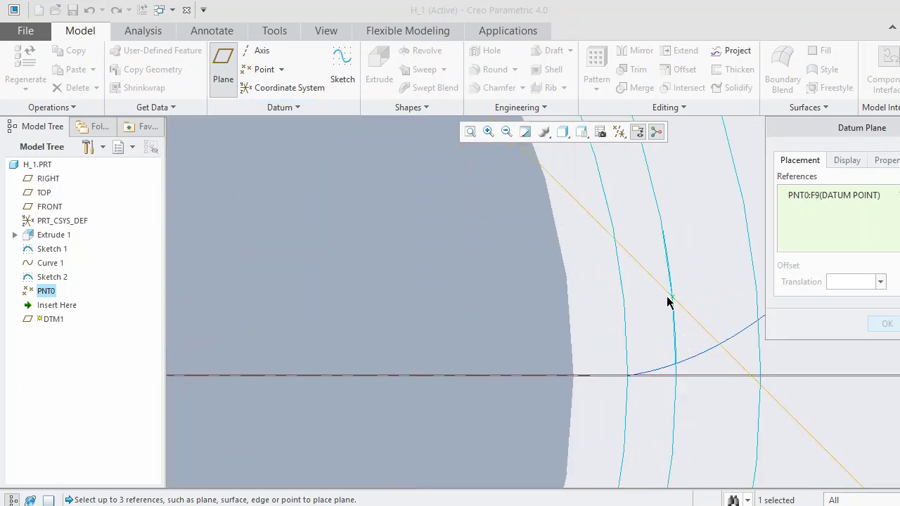
pyautogui.scroll(2, 677, 307)
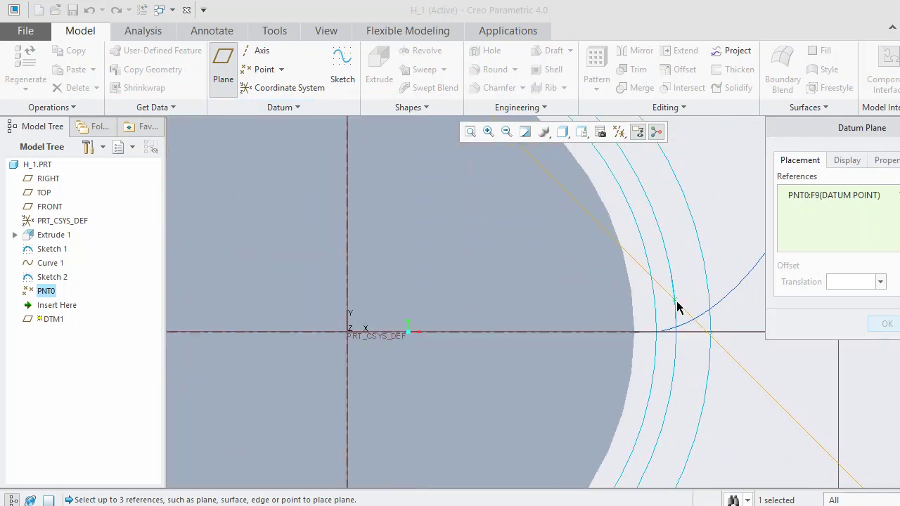
pyautogui.scroll(1, 677, 307)
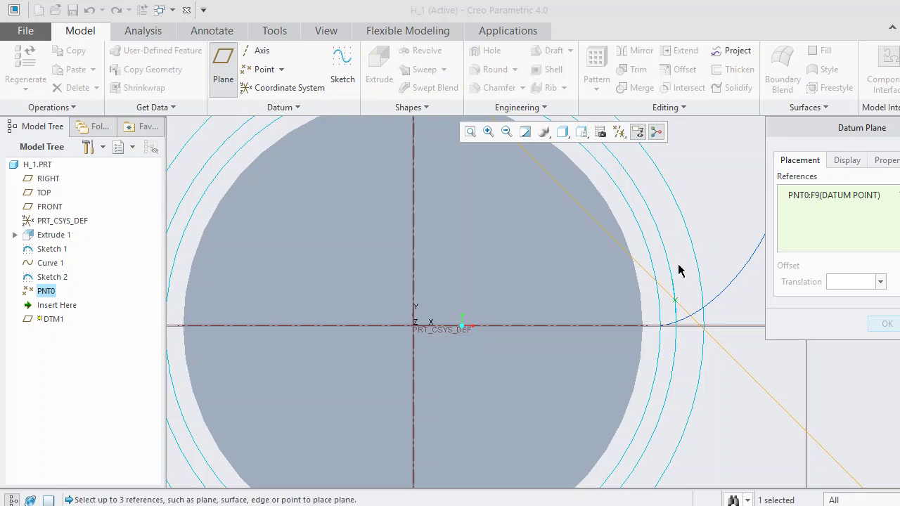
pyautogui.moveTo(679, 271); pyautogui.dragTo(655, 276, button='middle')
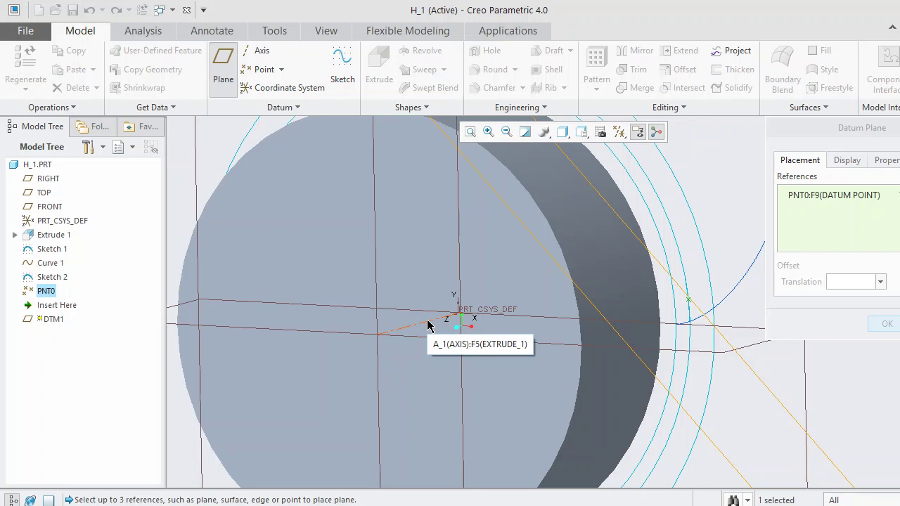
pyautogui.keyDown('ctrl'); pyautogui.click(427, 325); pyautogui.keyUp('ctrl')
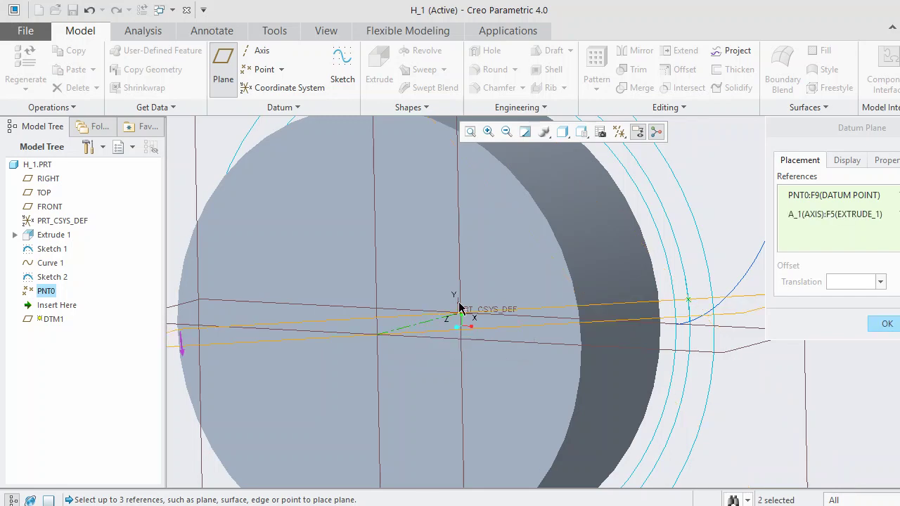
pyautogui.moveTo(460, 308); pyautogui.dragTo(642, 287, button='middle')
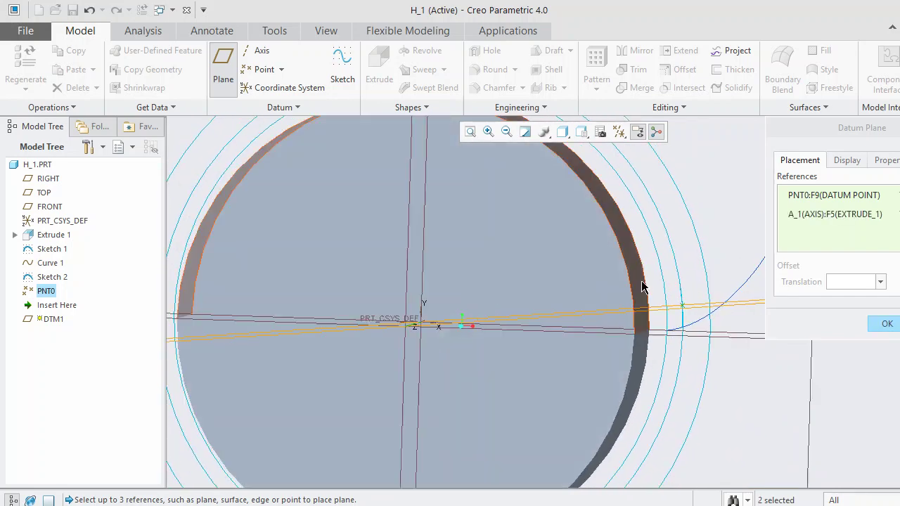
pyautogui.scroll(-3, 641, 286)
pyautogui.click(886, 323)
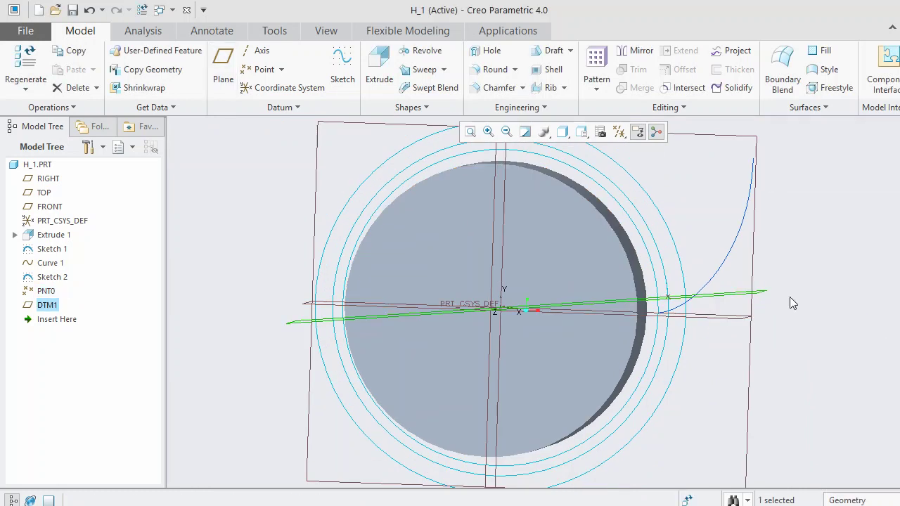
# Mirror the equation-driven Curve 1 about datum plane DTM1 to form the opposite tooth flank.
pyautogui.click(851, 261)
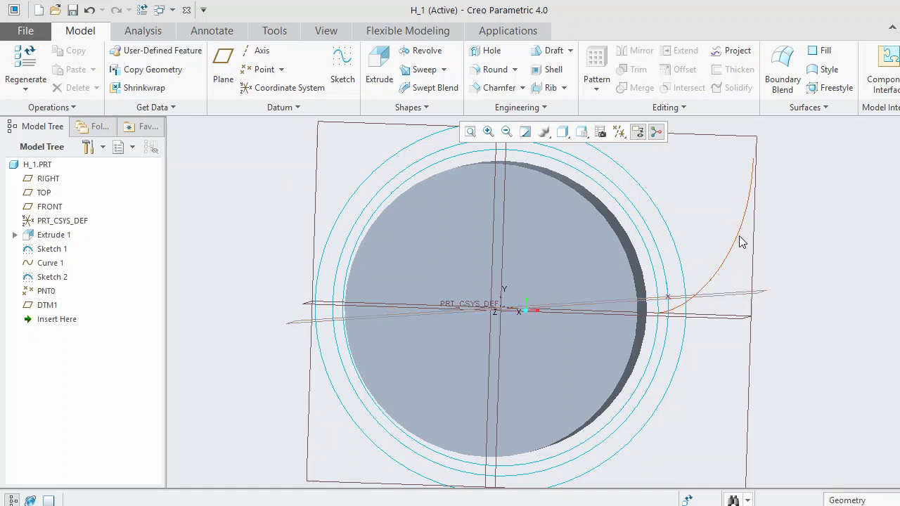
pyautogui.click(49, 264)
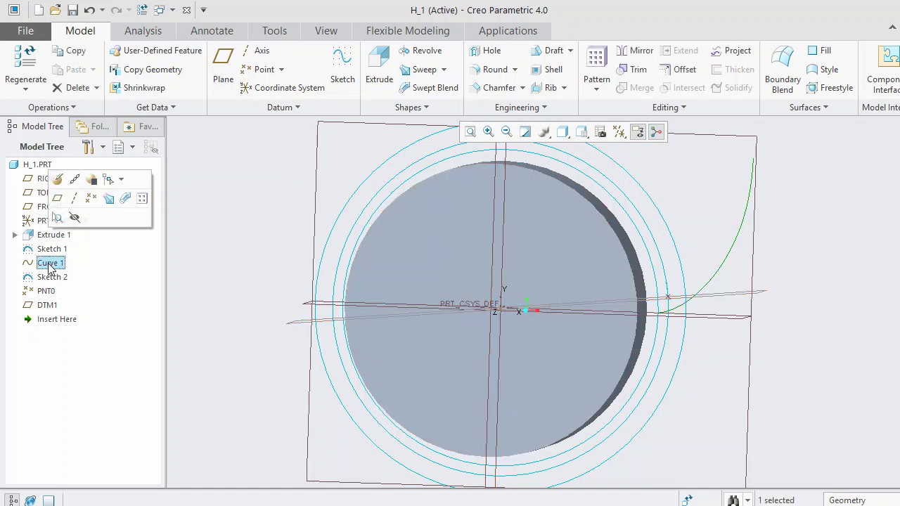
pyautogui.click(638, 50)
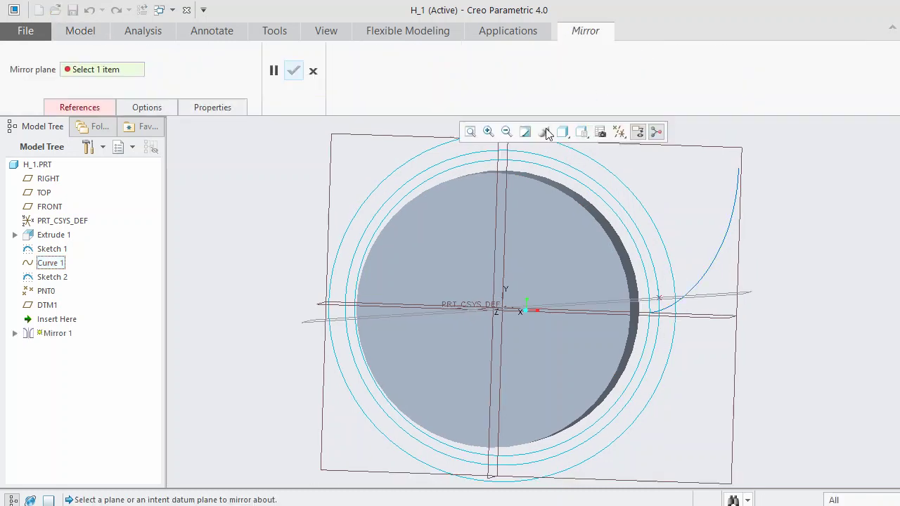
pyautogui.click(46, 306)
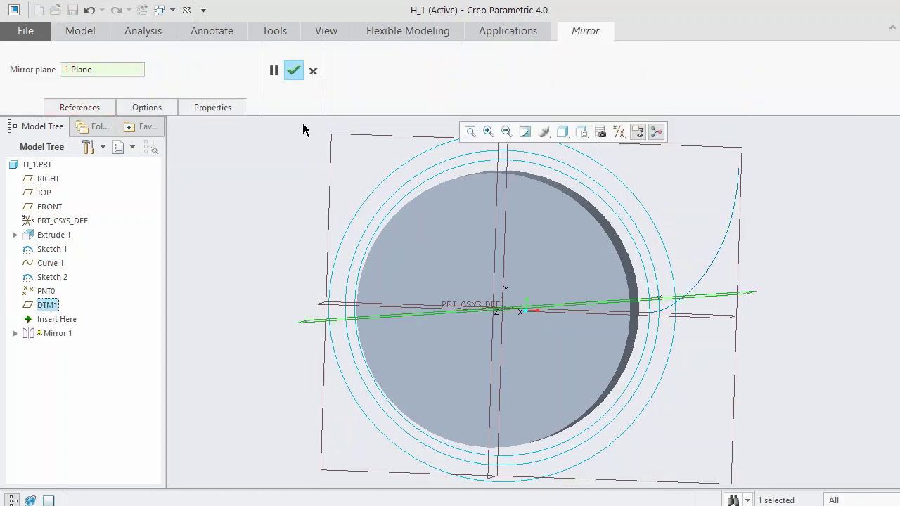
pyautogui.click(293, 70)
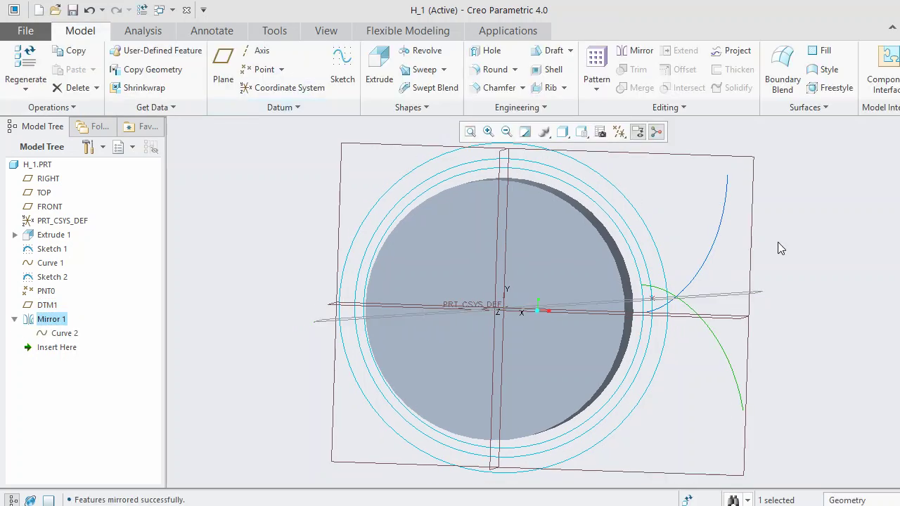
pyautogui.click(804, 274)
pyautogui.scroll(-3, 731, 342)
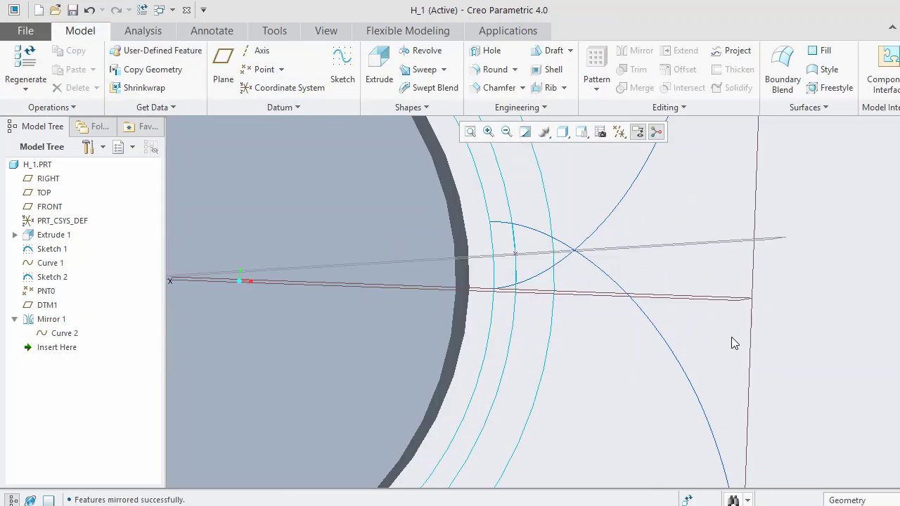
pyautogui.click(671, 356)
pyautogui.click(844, 308)
pyautogui.scroll(4, 836, 310)
pyautogui.moveTo(860, 271)
pyautogui.mouseDown(button='middle')
pyautogui.moveTo(848, 249)
pyautogui.moveTo(865, 271)
pyautogui.mouseUp(button='middle')
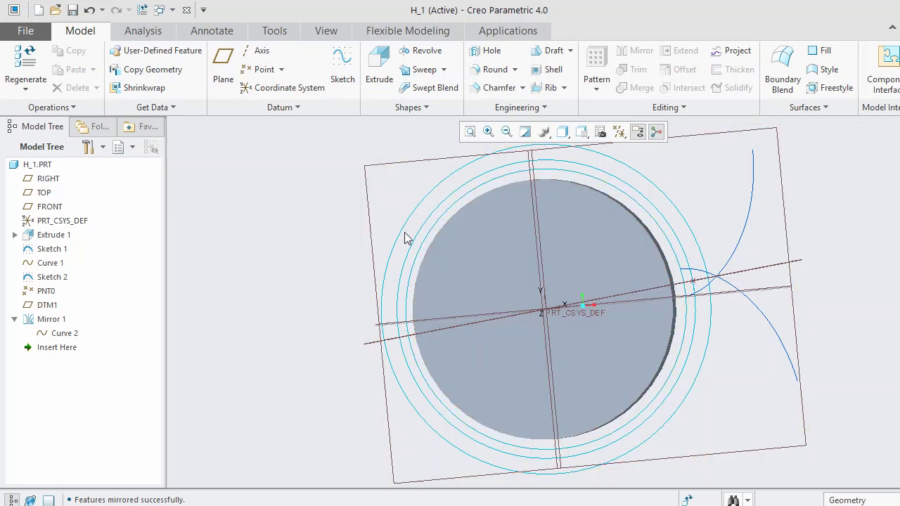
# Start an extrude sketch on the FRONT plane, orient the view to the sketch and hide all datum display.
pyautogui.click(50, 206)
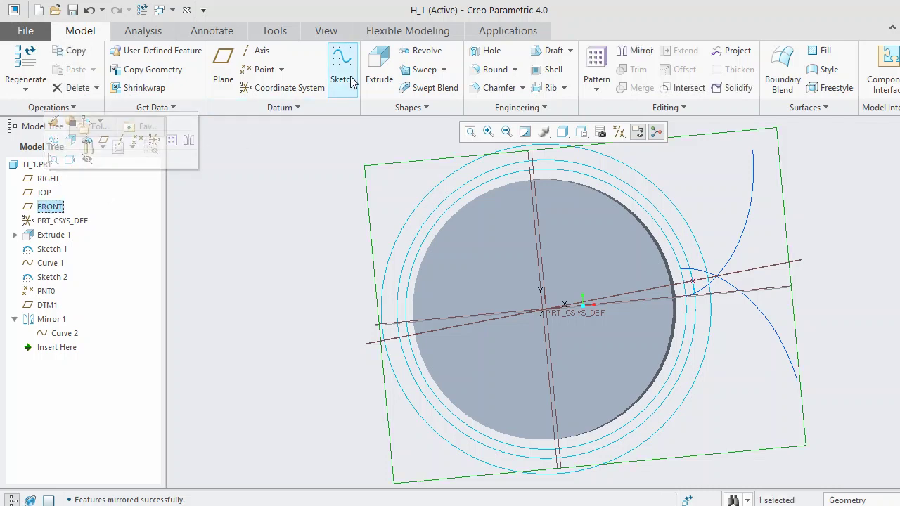
pyautogui.click(379, 74)
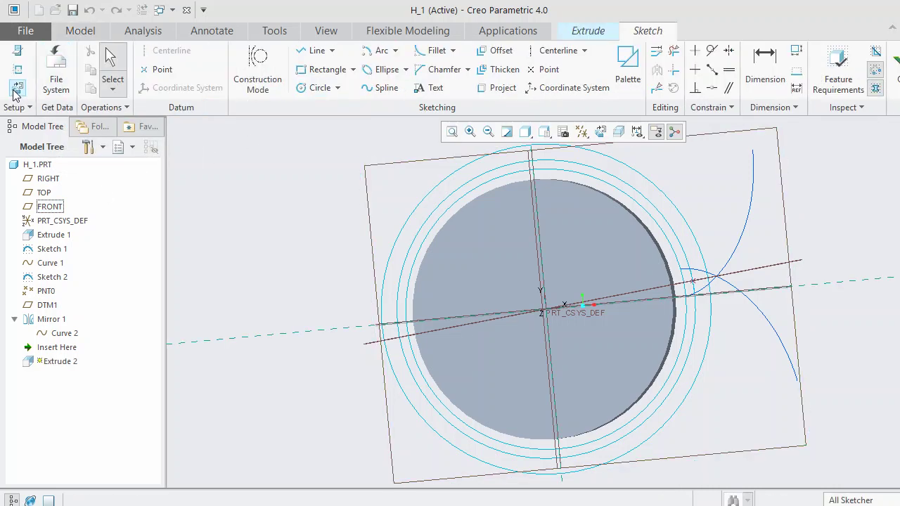
pyautogui.click(15, 88)
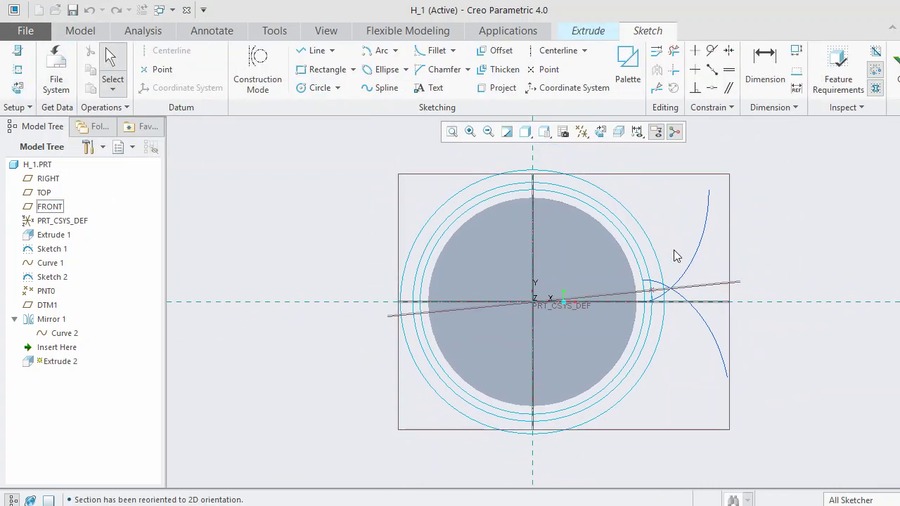
pyautogui.click(580, 132)
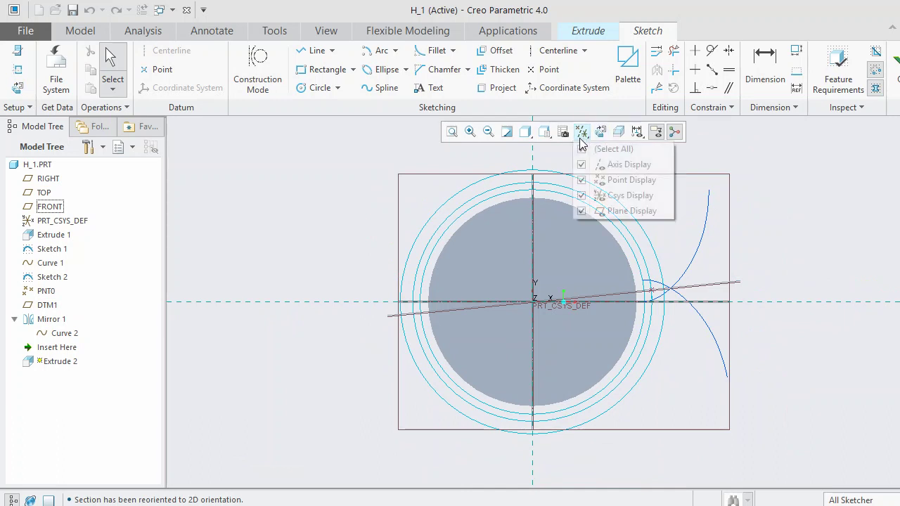
pyautogui.click(601, 151)
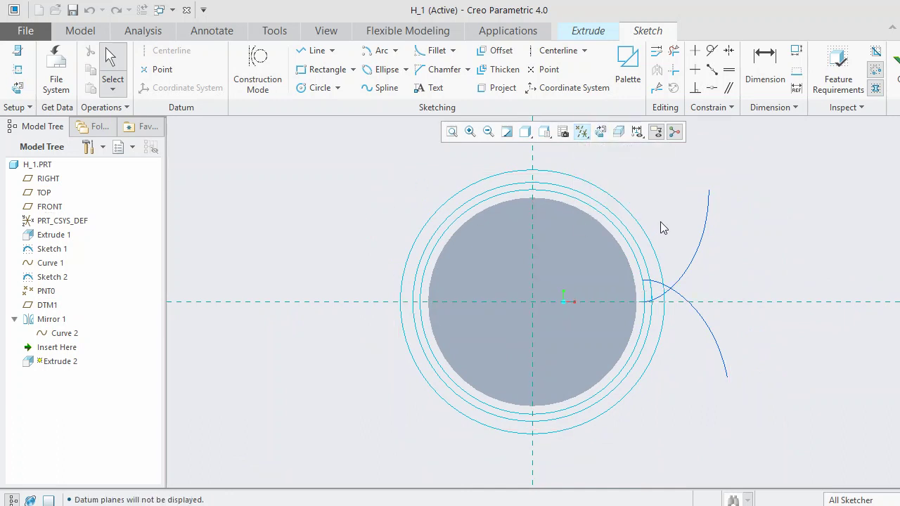
# Add both halves of the root cylinder's edge and the innermost Sketch 1 circle as sketch references and solve the sketch.
pyautogui.click(16, 70)
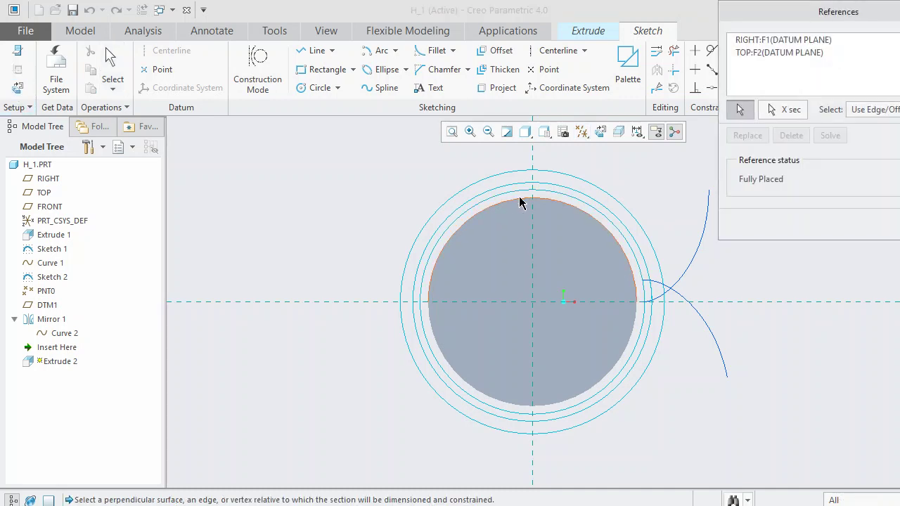
pyautogui.click(574, 207)
pyautogui.click(636, 260)
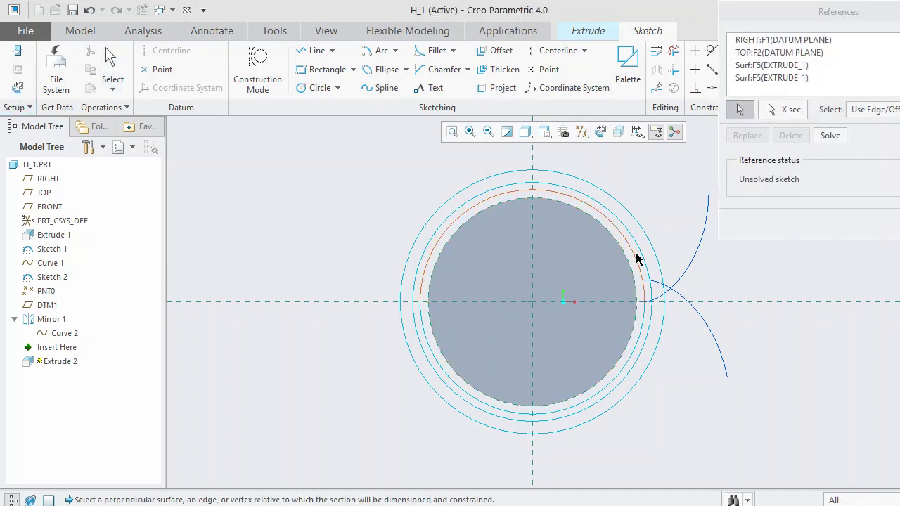
pyautogui.click(637, 258)
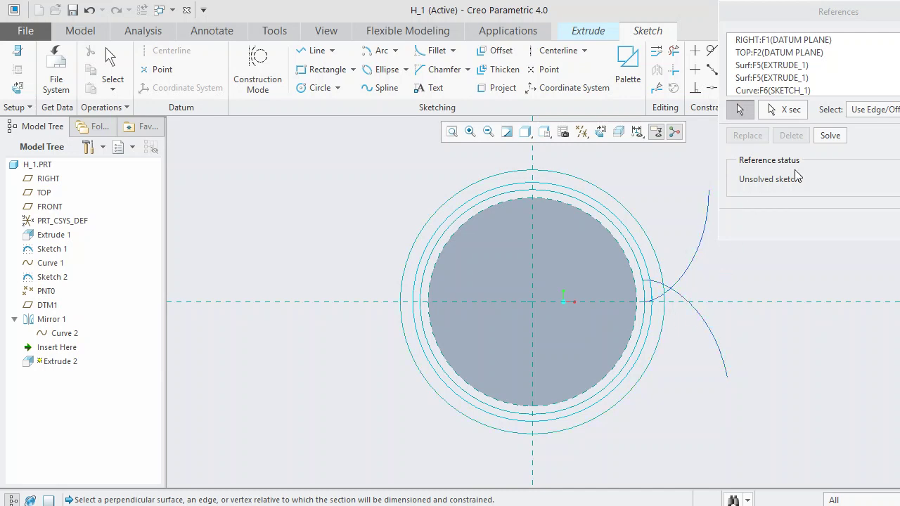
pyautogui.click(830, 137)
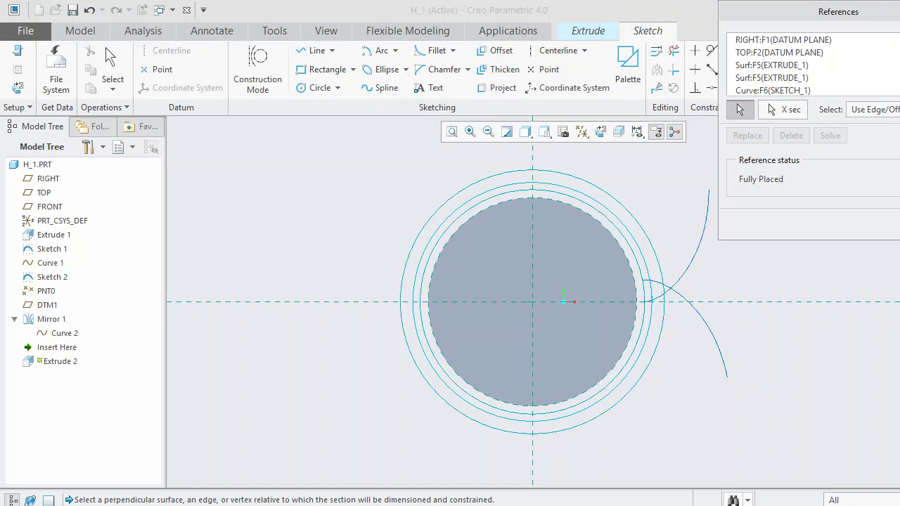
# Draw a short line from the inner end of the mirrored flank curve to the root circle, perpendicular to that circle.
pyautogui.scroll(1, 702, 255)
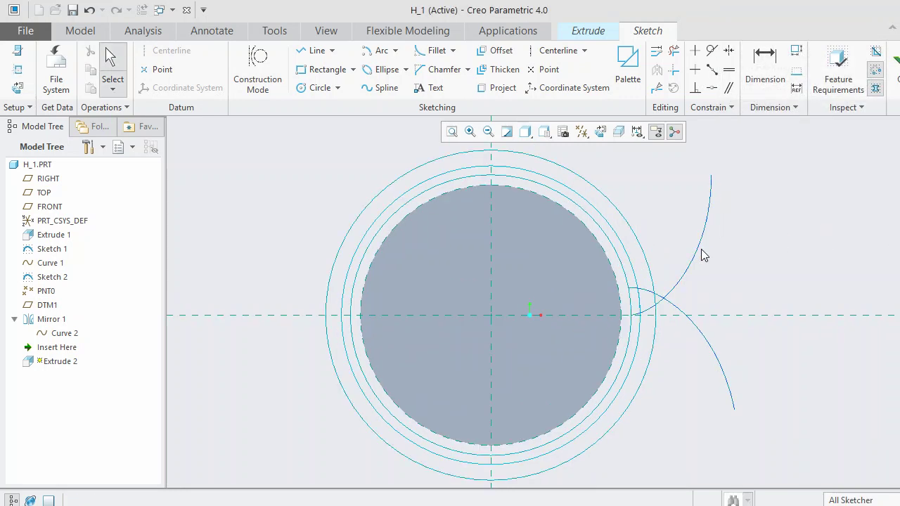
pyautogui.click(316, 51)
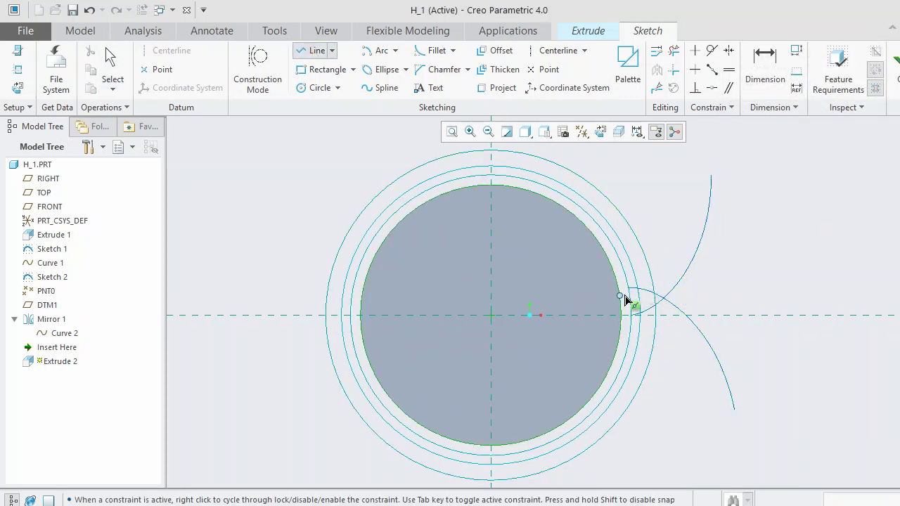
pyautogui.scroll(2, 630, 293)
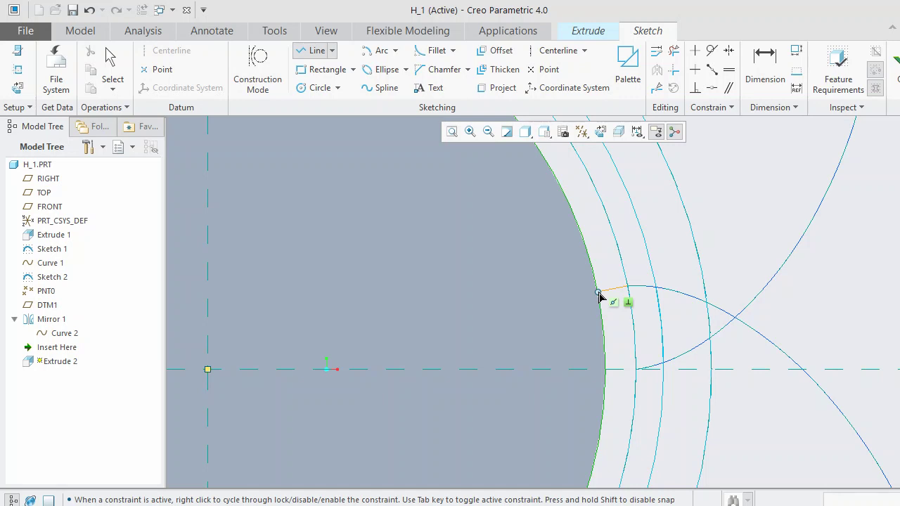
pyautogui.click(598, 294)
pyautogui.middleClick(643, 253)
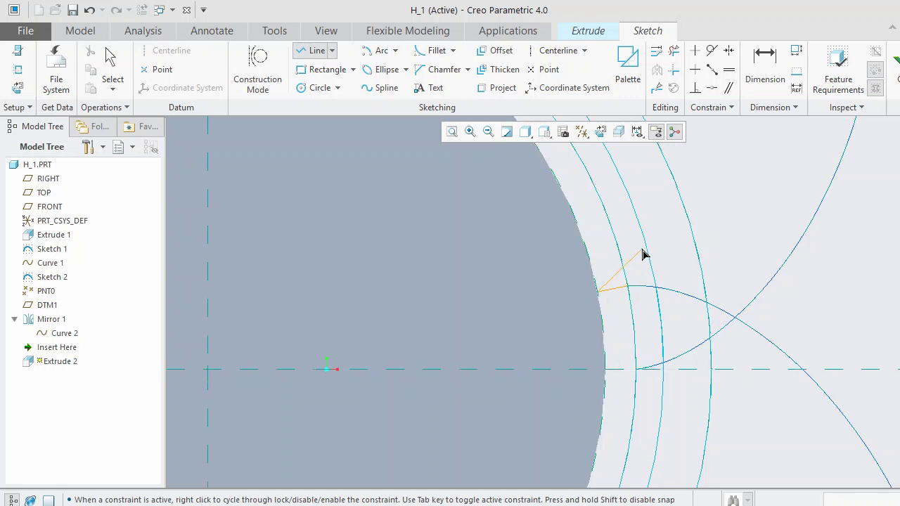
pyautogui.middleClick(642, 253)
# Draw a centerline through the intersection of the two flank curves and the gear centre.
pyautogui.scroll(-2, 643, 253)
pyautogui.scroll(-1, 642, 253)
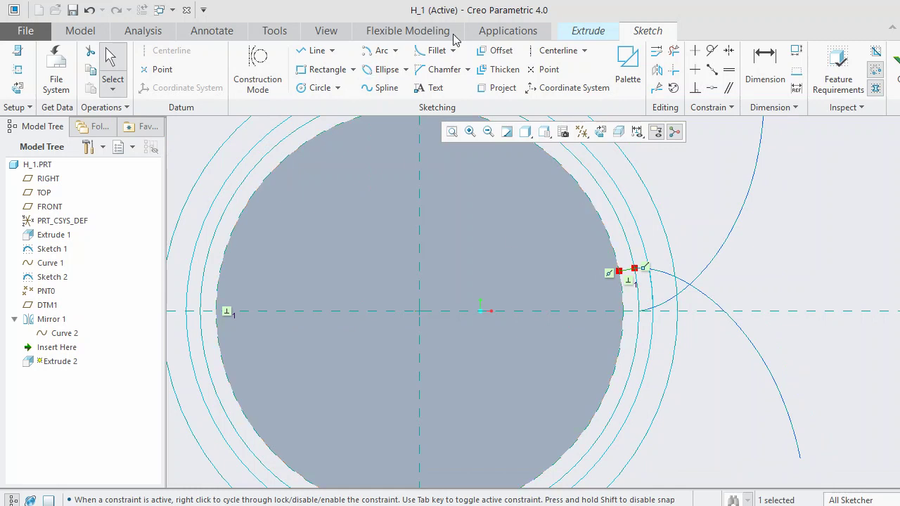
pyautogui.click(540, 57)
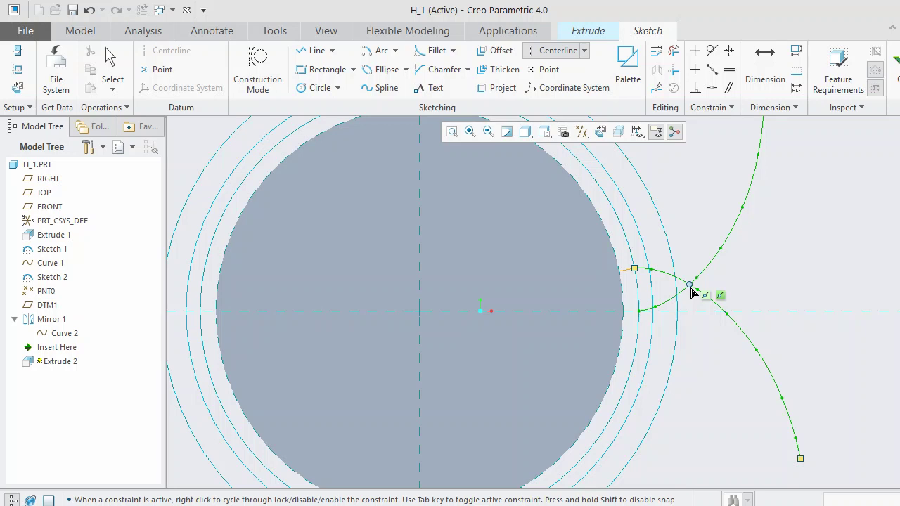
pyautogui.click(689, 288)
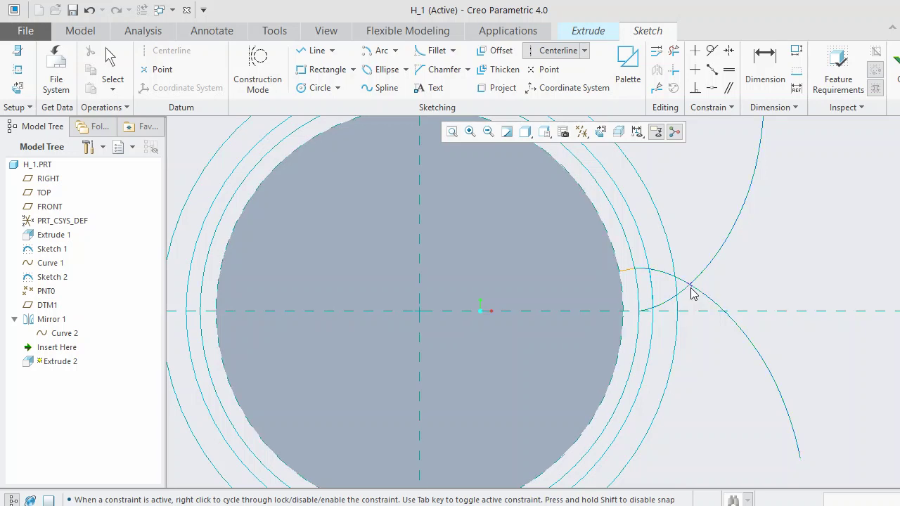
pyautogui.click(423, 317)
pyautogui.middleClick(668, 246)
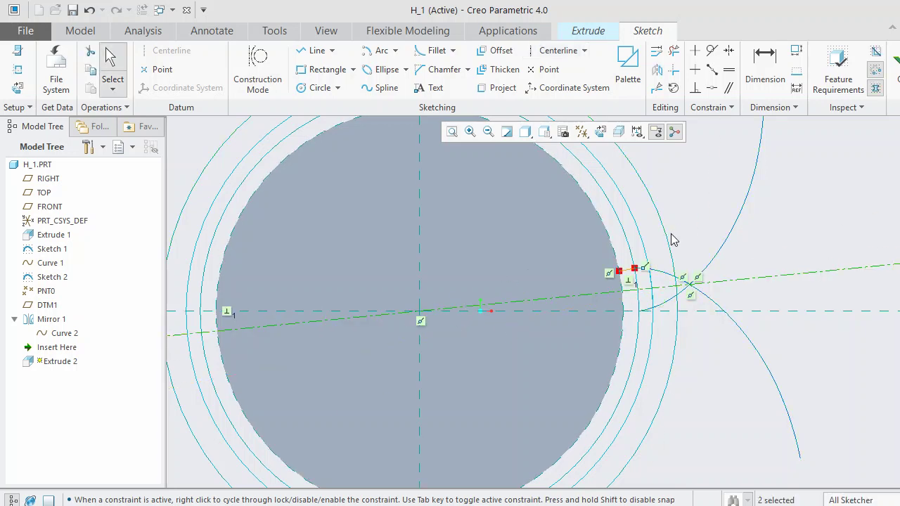
# Mirror the short root line about the tooth centerline.
pyautogui.scroll(5, 666, 242)
pyautogui.click(562, 324)
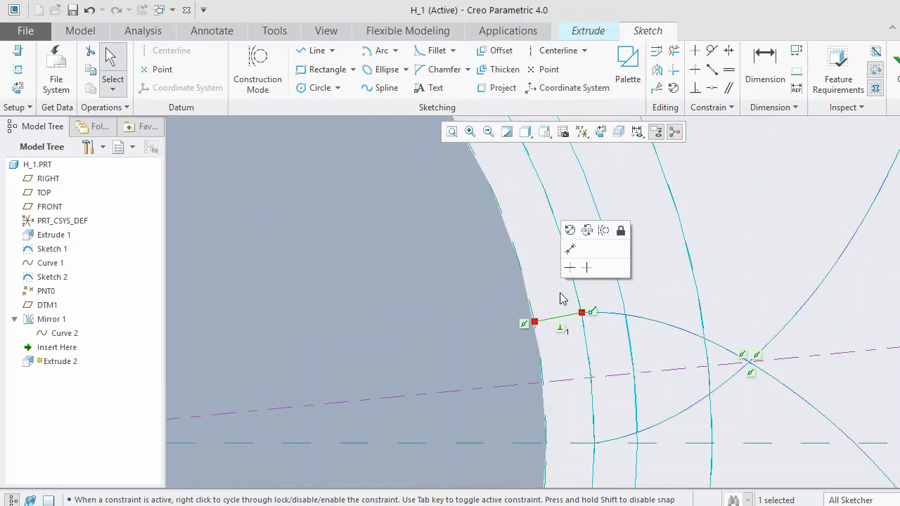
pyautogui.click(560, 251)
pyautogui.click(657, 72)
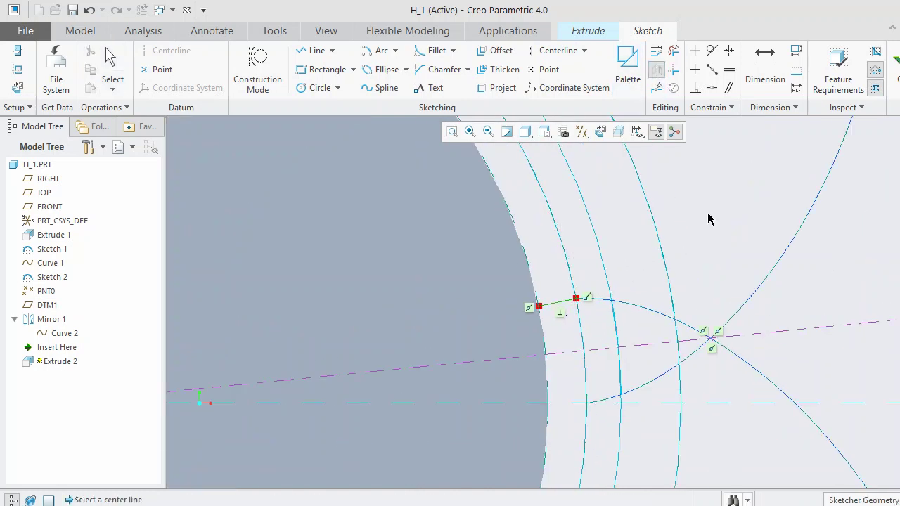
pyautogui.click(792, 331)
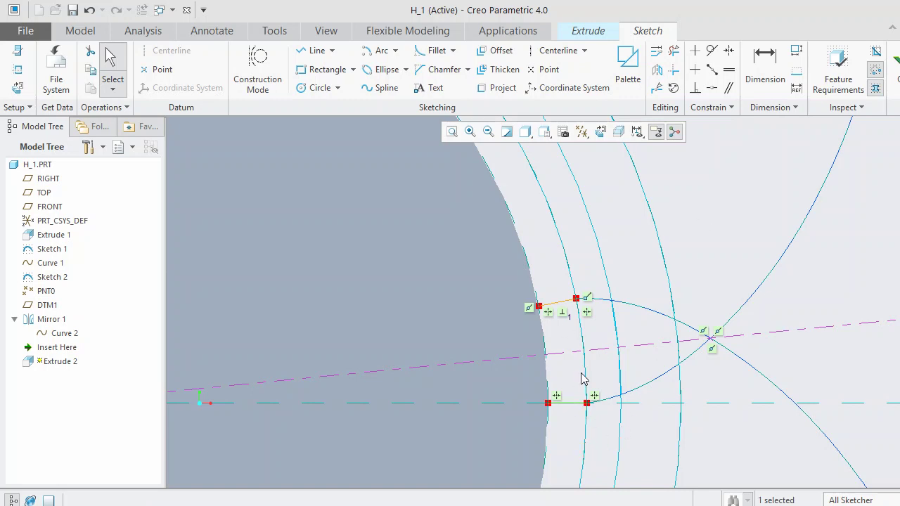
# Draw a Center and Ends arc about the gear centre along the root circle, joining the inner ends of the two short lines.
pyautogui.scroll(-3, 582, 380)
pyautogui.scroll(2, 584, 394)
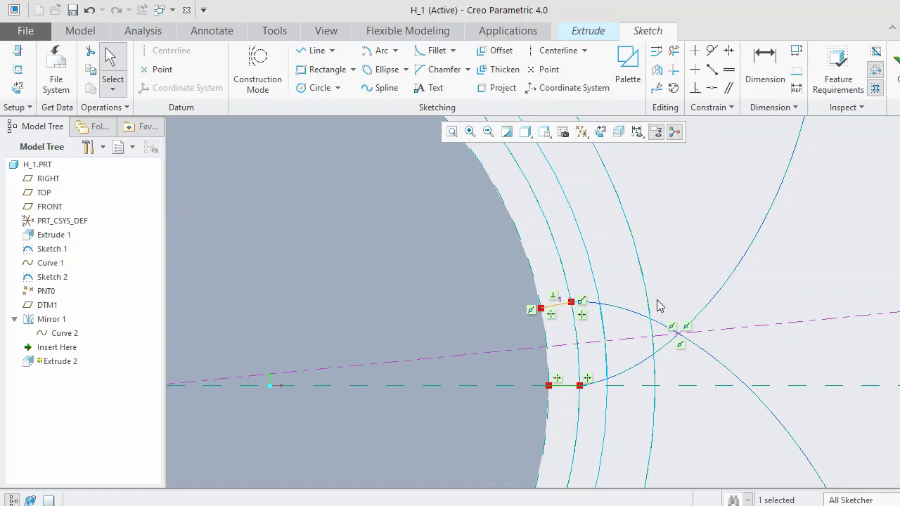
pyautogui.scroll(-2, 658, 305)
pyautogui.click(396, 50)
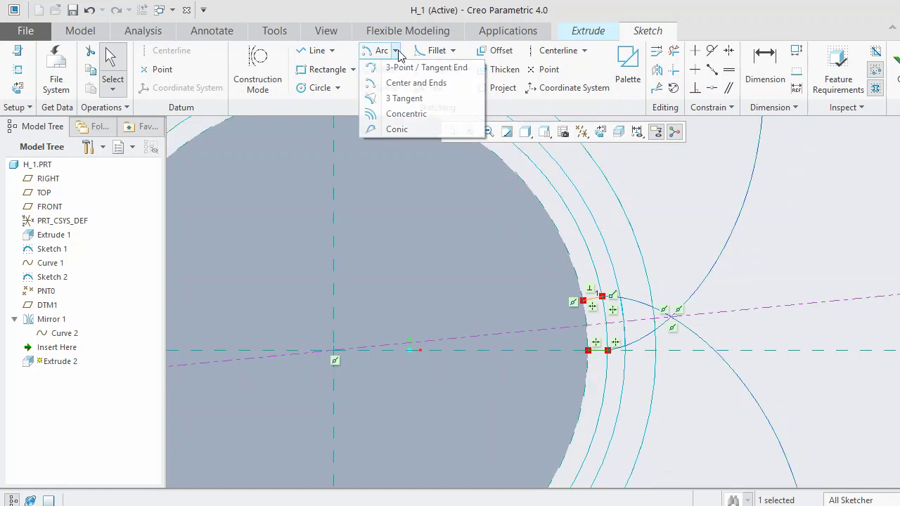
pyautogui.click(411, 83)
pyautogui.click(334, 349)
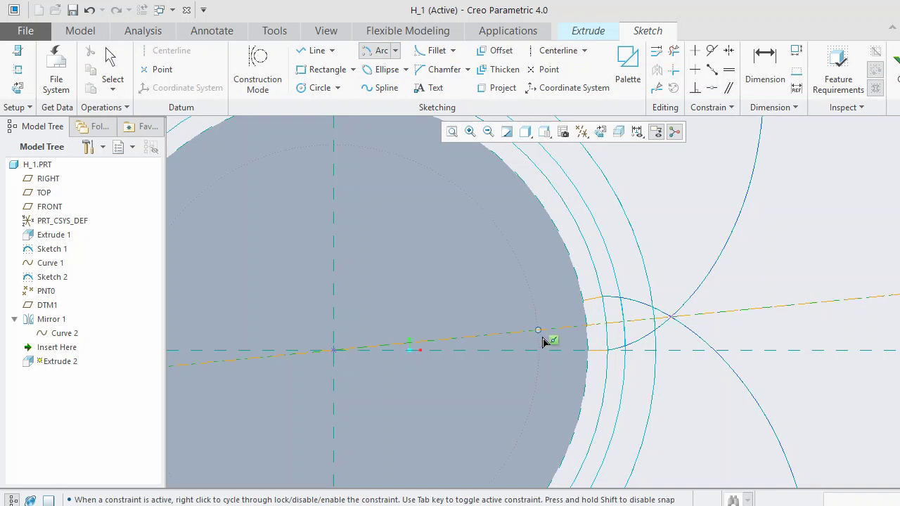
pyautogui.scroll(4, 542, 342)
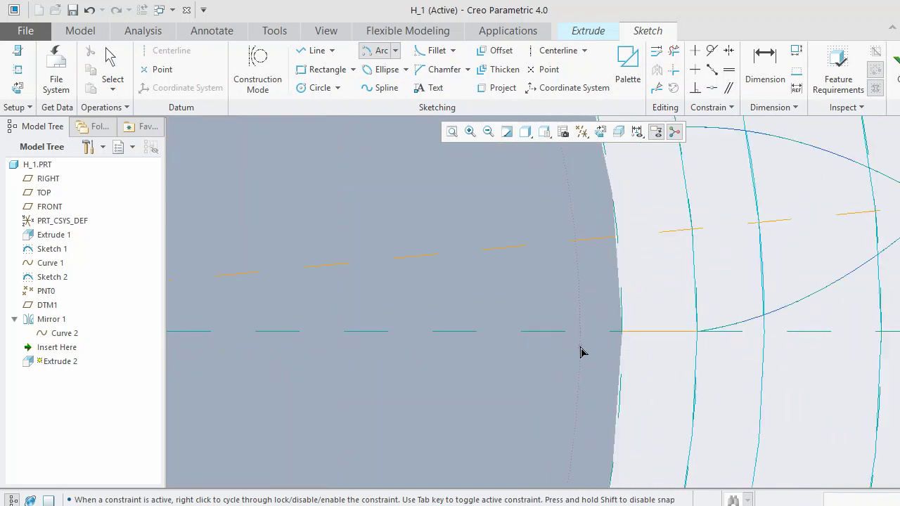
pyautogui.click(628, 328)
pyautogui.scroll(-1, 628, 328)
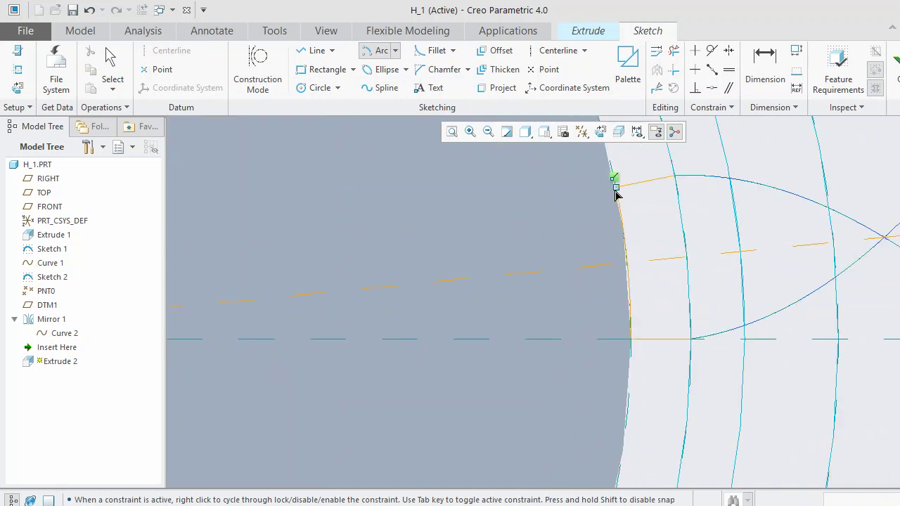
pyautogui.click(615, 195)
pyautogui.middleClick(587, 221)
pyautogui.scroll(-3, 502, 316)
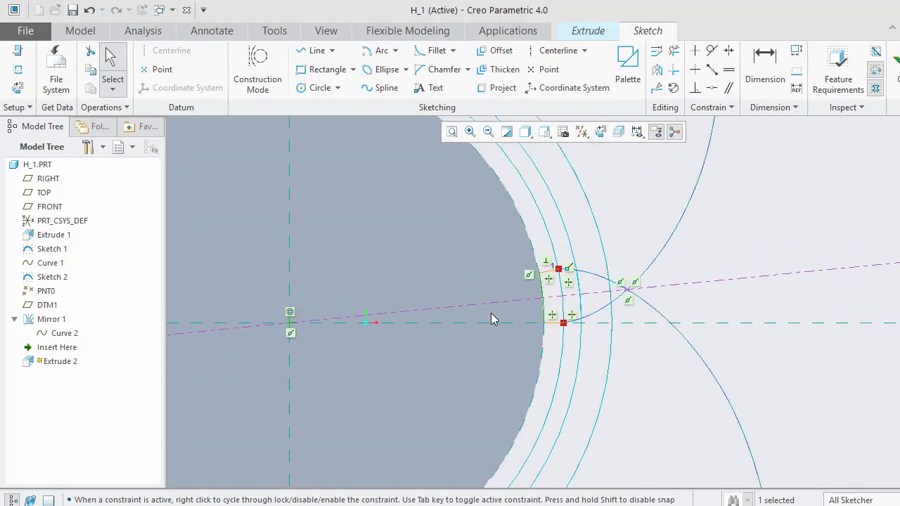
# Project both flank curves and the outermost Sketch 1 circle into the sketch.
pyautogui.click(498, 87)
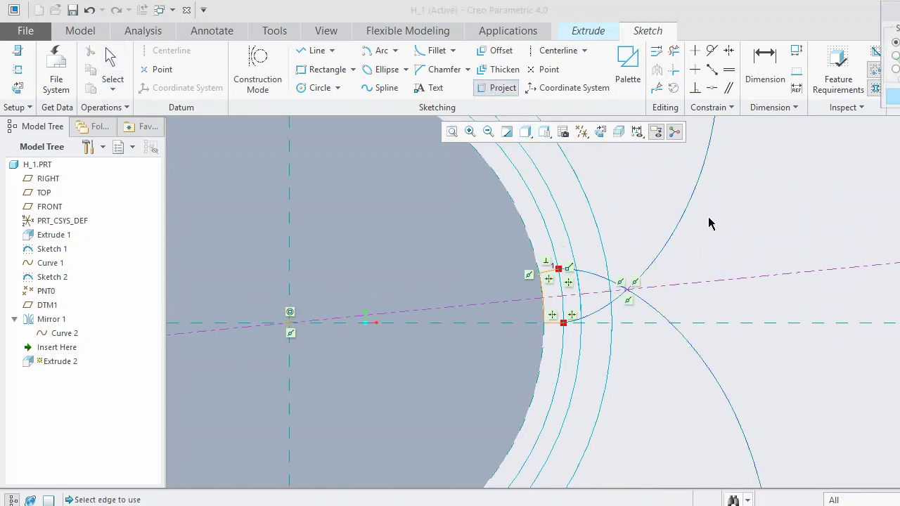
pyautogui.click(670, 250)
pyautogui.click(676, 331)
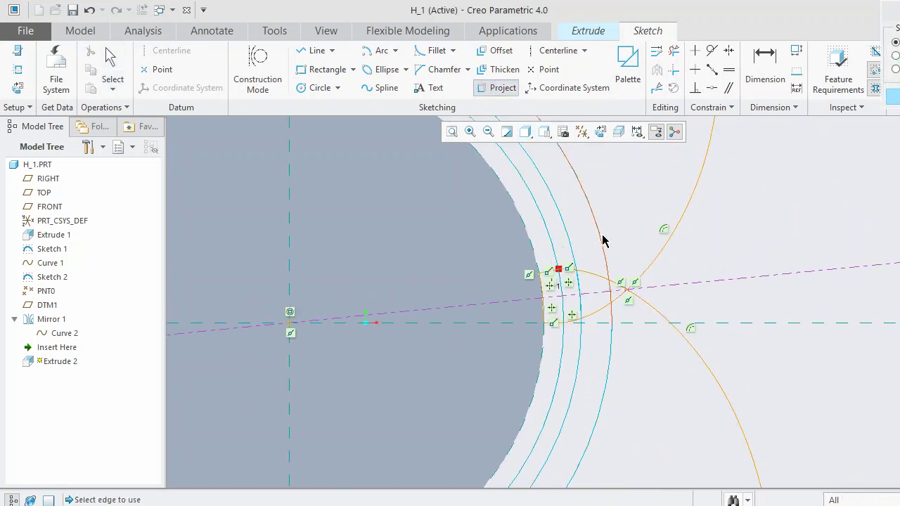
pyautogui.click(603, 241)
pyautogui.click(894, 55)
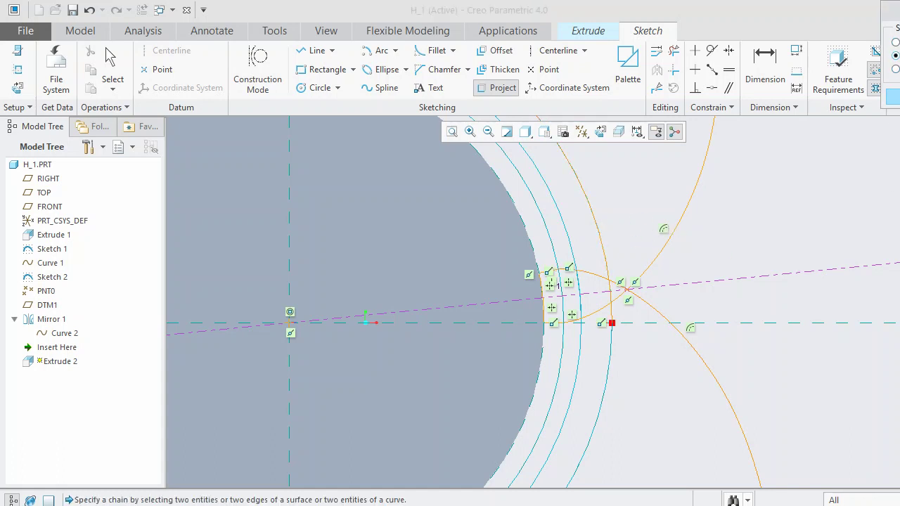
pyautogui.middleClick(692, 257)
# Trim the flank curves beyond the outer circle and the rest of that circle, leaving a closed single-tooth profile.
pyautogui.scroll(1, 663, 281)
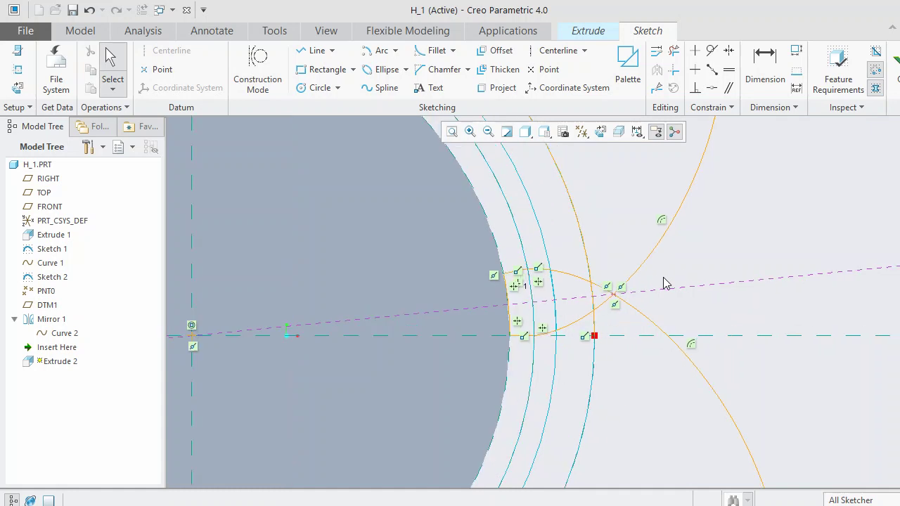
pyautogui.scroll(-2, 666, 280)
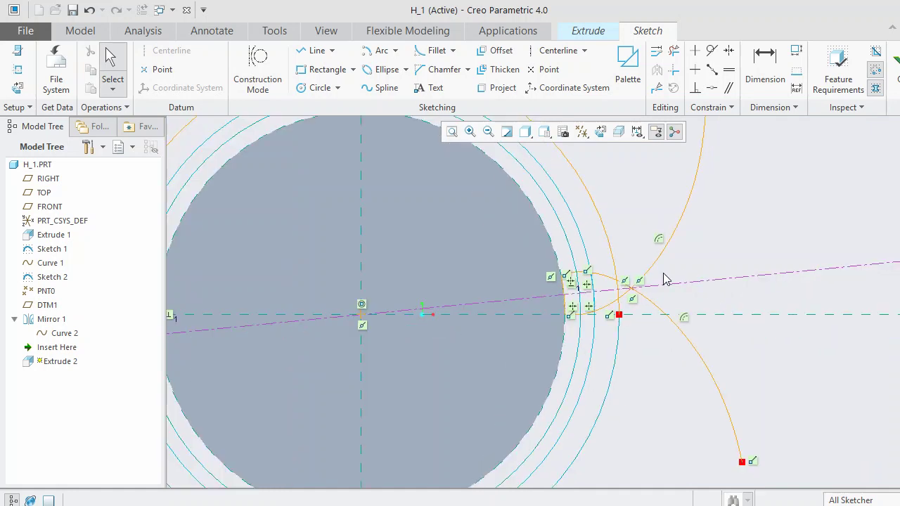
pyautogui.click(673, 50)
pyautogui.click(682, 382)
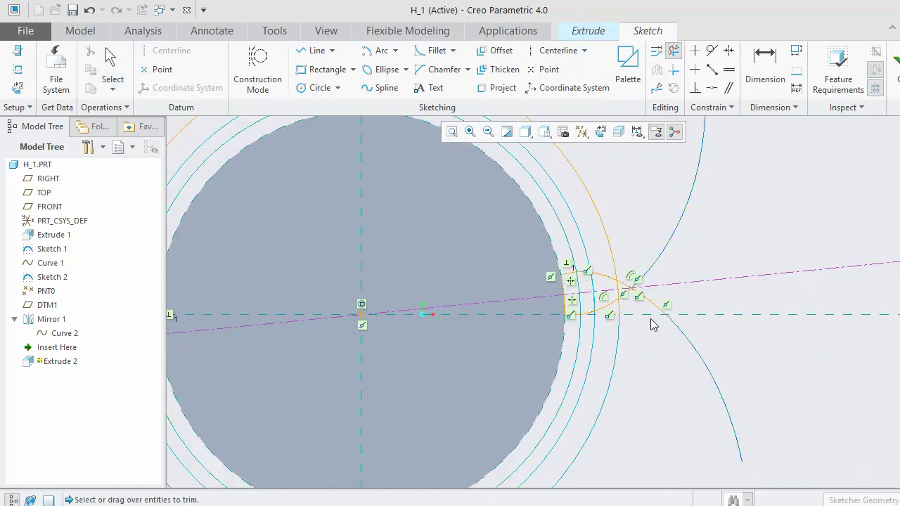
pyautogui.moveTo(648, 311)
pyautogui.mouseDown()
pyautogui.moveTo(672, 292)
pyautogui.moveTo(661, 289)
pyautogui.mouseUp()
pyautogui.scroll(2, 660, 289)
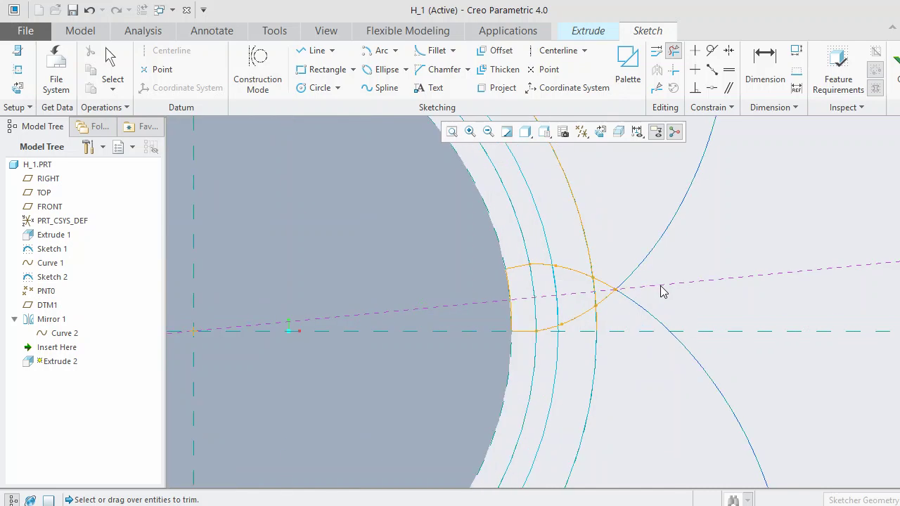
pyautogui.click(594, 322)
pyautogui.moveTo(582, 251); pyautogui.dragTo(628, 284)
pyautogui.scroll(-5, 628, 284)
pyautogui.moveTo(473, 220); pyautogui.dragTo(515, 265)
pyautogui.scroll(4, 619, 267)
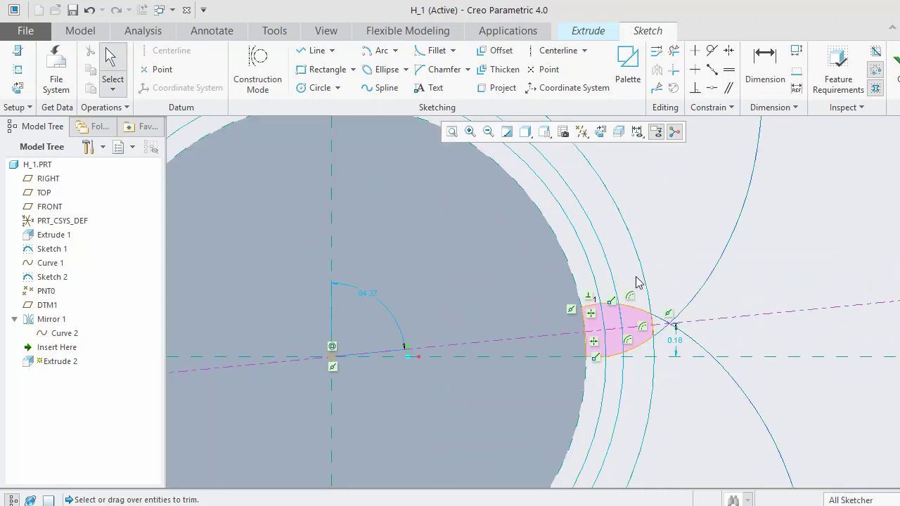
pyautogui.scroll(2, 634, 399)
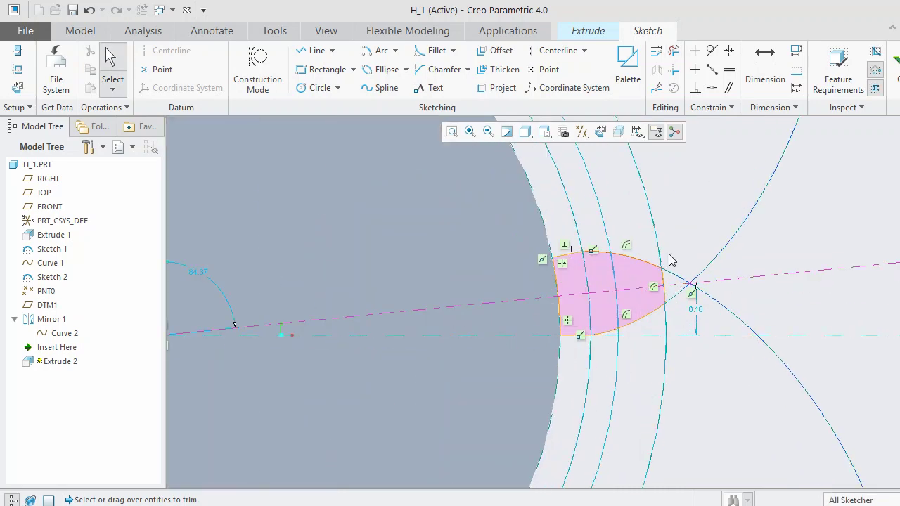
# Finish the tooth sketch and set the extrusion depth to the parameter width.
pyautogui.click(893, 61)
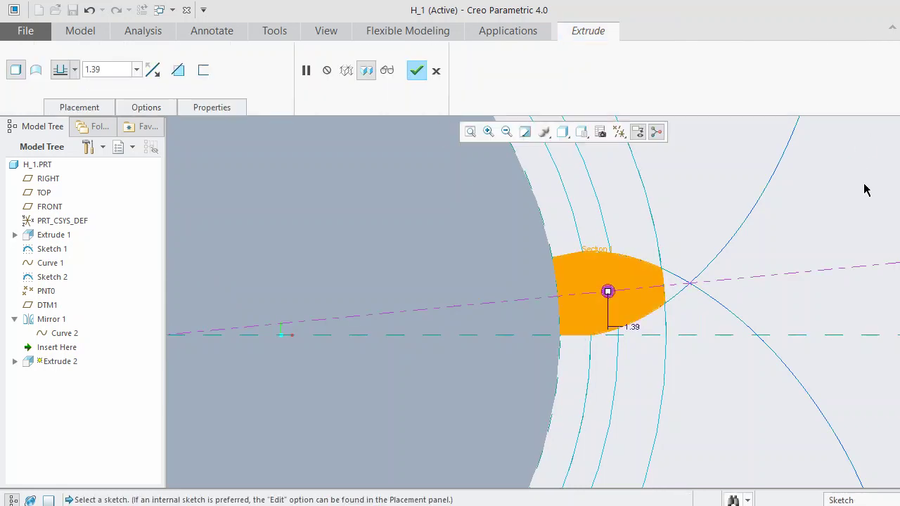
pyautogui.moveTo(837, 170)
pyautogui.mouseDown(button='middle')
pyautogui.moveTo(845, 190)
pyautogui.moveTo(843, 173)
pyautogui.moveTo(833, 173)
pyautogui.mouseUp(button='middle')
pyautogui.scroll(-3, 824, 200)
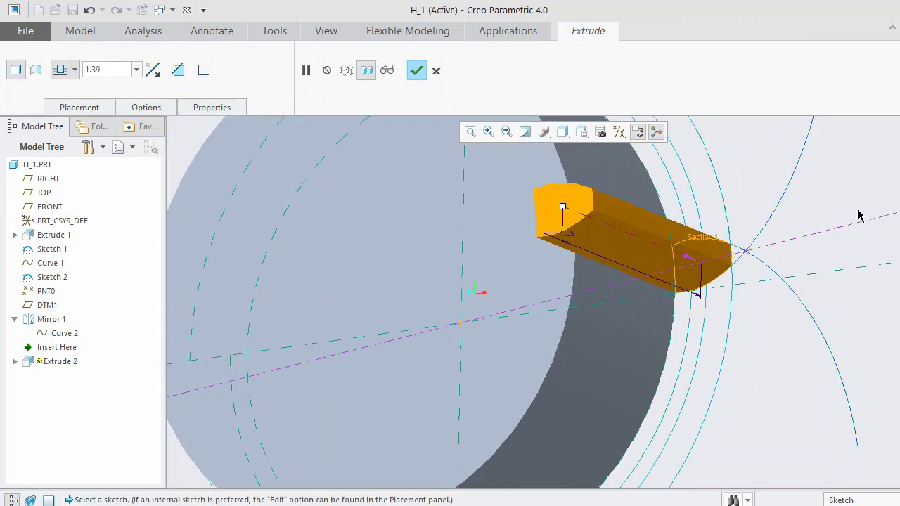
pyautogui.moveTo(860, 215); pyautogui.dragTo(714, 339, button='middle')
pyautogui.scroll(2, 761, 291)
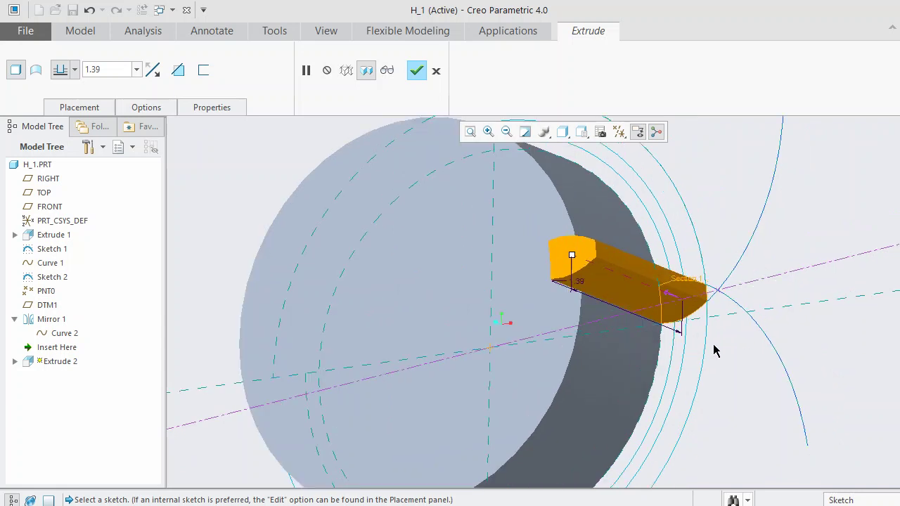
pyautogui.click(130, 70)
pyautogui.write('wid')
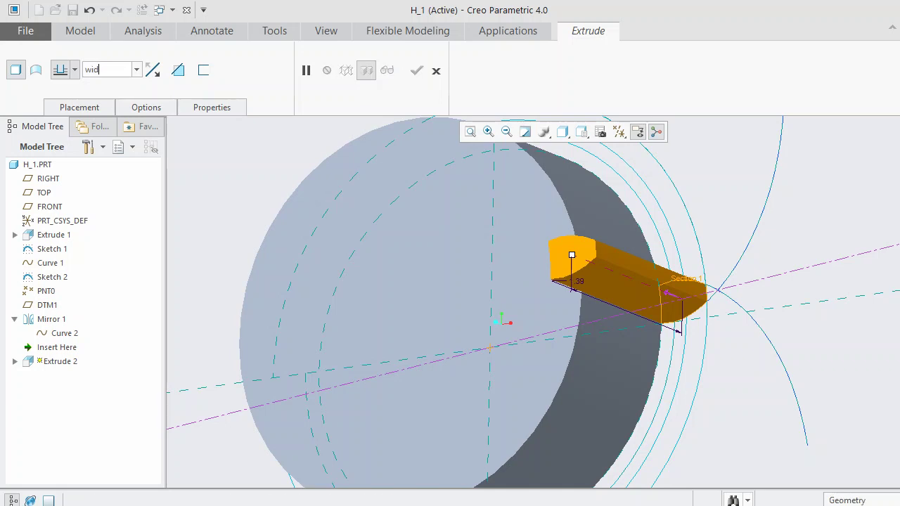
pyautogui.write('th')
pyautogui.press('Return')
pyautogui.press('Return')
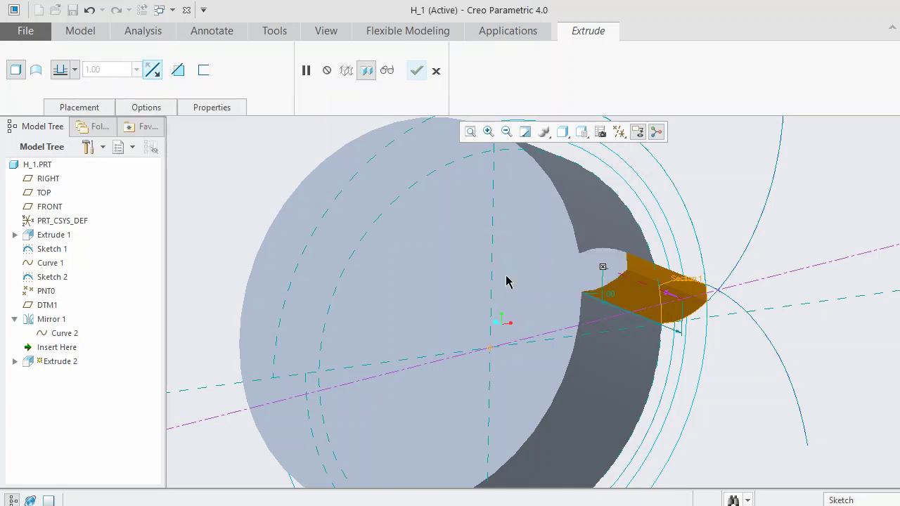
# Complete the extrusion of the single gear tooth.
pyautogui.click(416, 70)
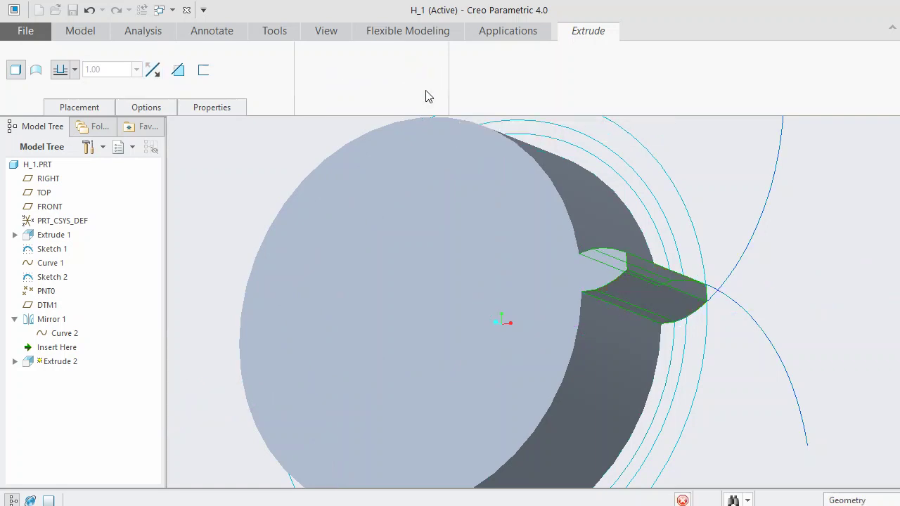
pyautogui.moveTo(807, 280)
pyautogui.mouseDown(button='middle')
pyautogui.moveTo(822, 275)
pyautogui.moveTo(808, 291)
pyautogui.mouseUp(button='middle')
pyautogui.scroll(2, 815, 291)
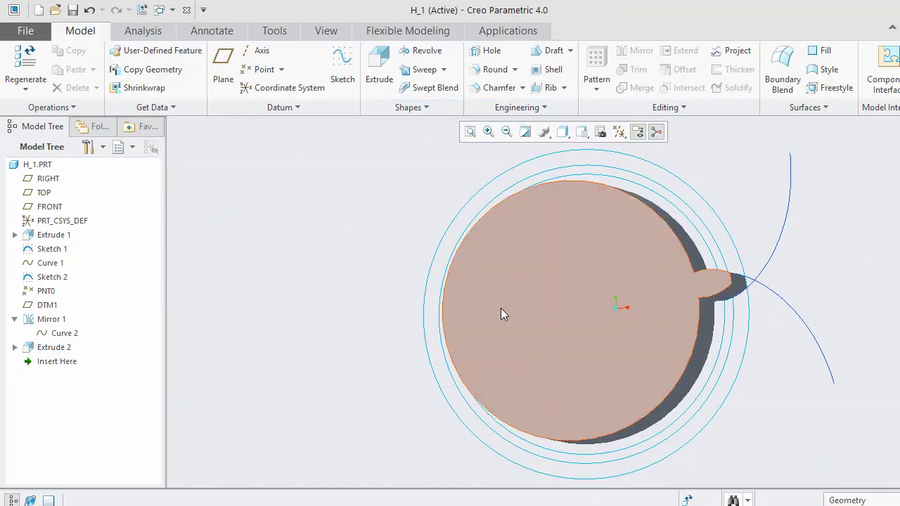
# Start a pattern of the tooth extrusion Extrude 2 and turn on the display of all datum axes, points, coordinate systems and planes.
pyautogui.click(65, 348)
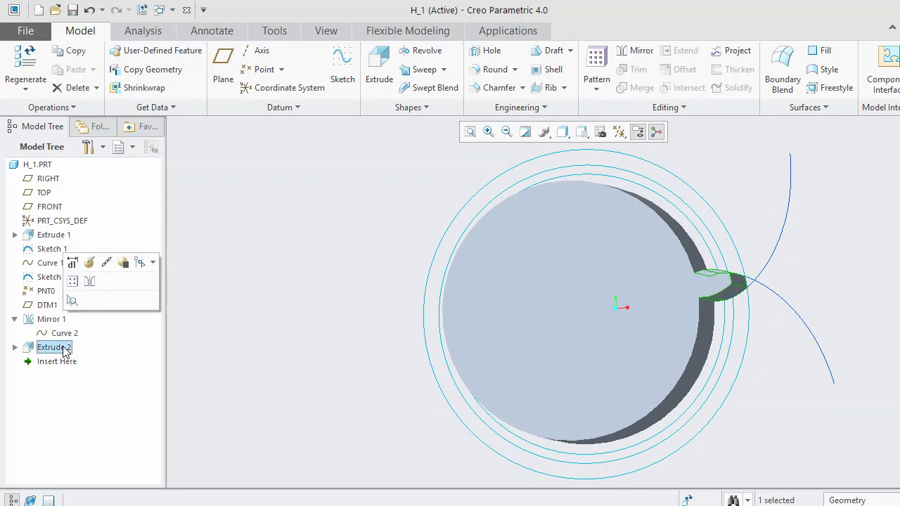
pyautogui.click(597, 59)
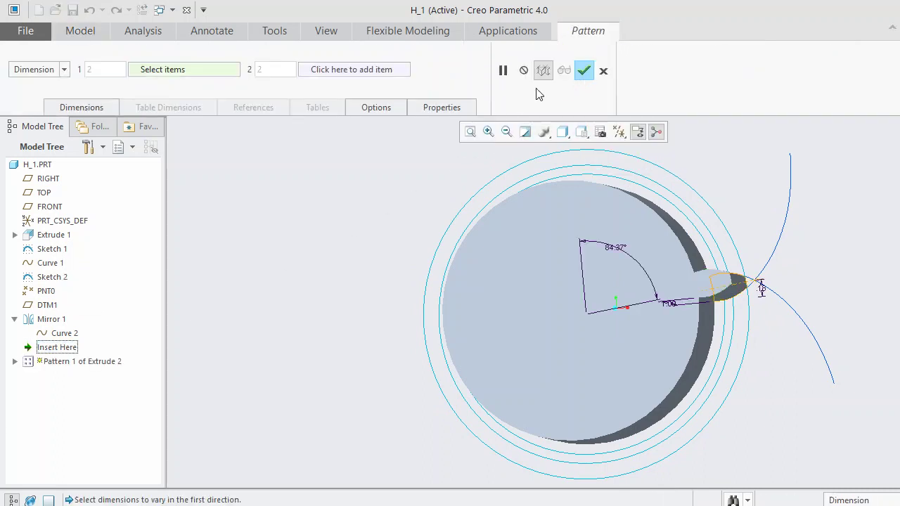
pyautogui.moveTo(392, 221)
pyautogui.mouseDown(button='middle')
pyautogui.moveTo(370, 220)
pyautogui.moveTo(380, 221)
pyautogui.mouseUp(button='middle')
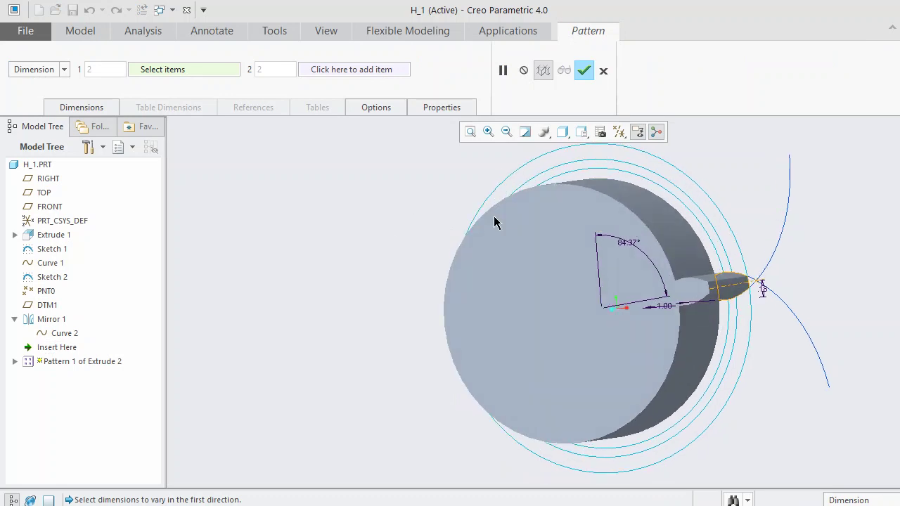
pyautogui.click(618, 131)
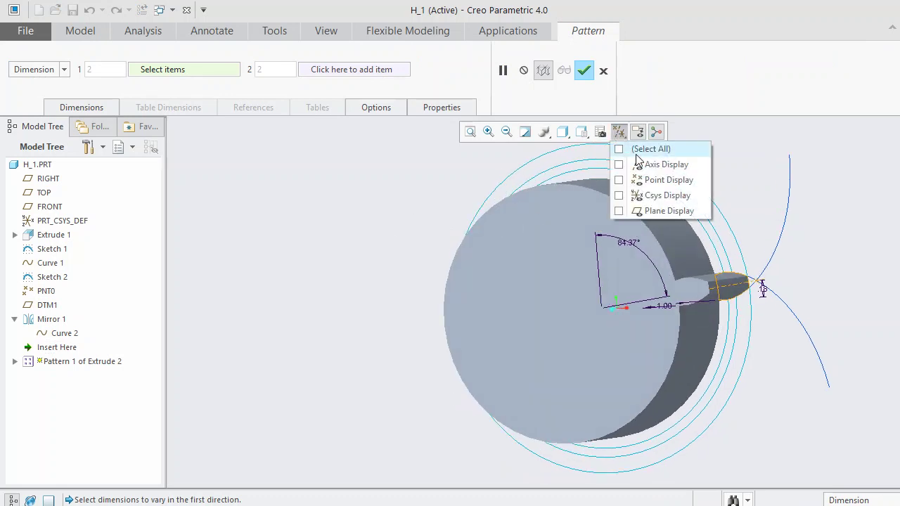
pyautogui.click(642, 149)
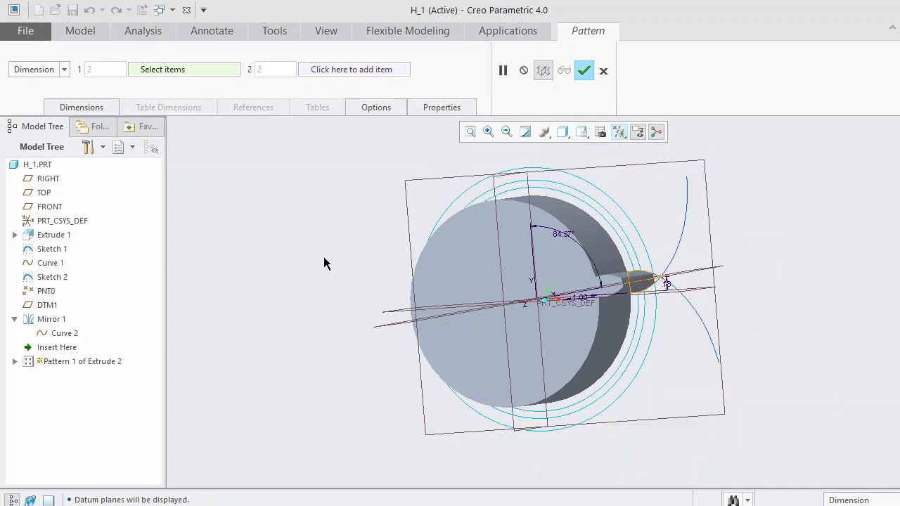
pyautogui.moveTo(323, 256); pyautogui.dragTo(313, 260, button='middle')
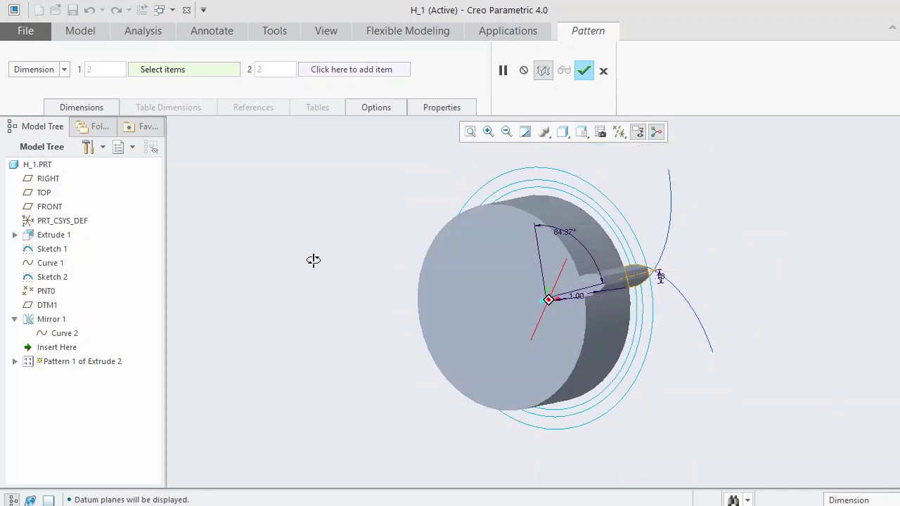
# Make it an Axis pattern centred on the Z axis of PRT_CSYS_DEF.
pyautogui.click(56, 70)
pyautogui.click(29, 108)
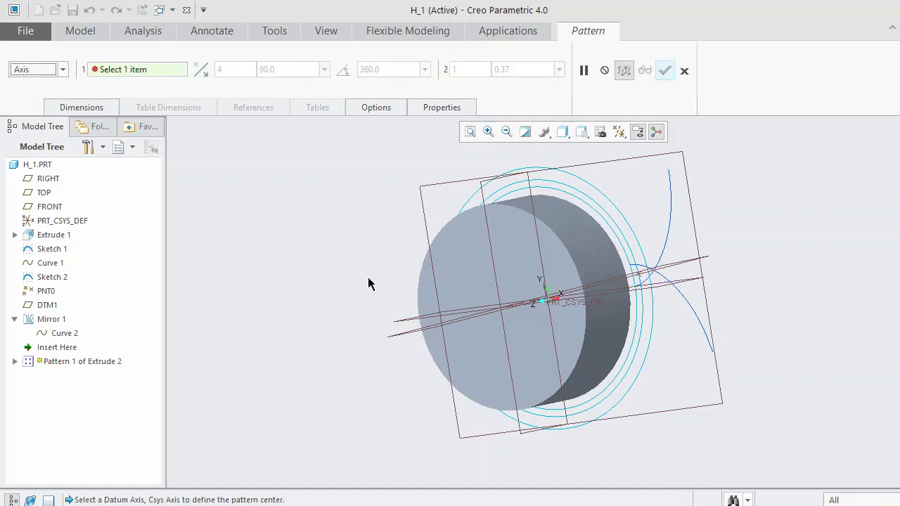
pyautogui.scroll(-3, 367, 276)
pyautogui.moveTo(434, 281); pyautogui.dragTo(429, 281, button='middle')
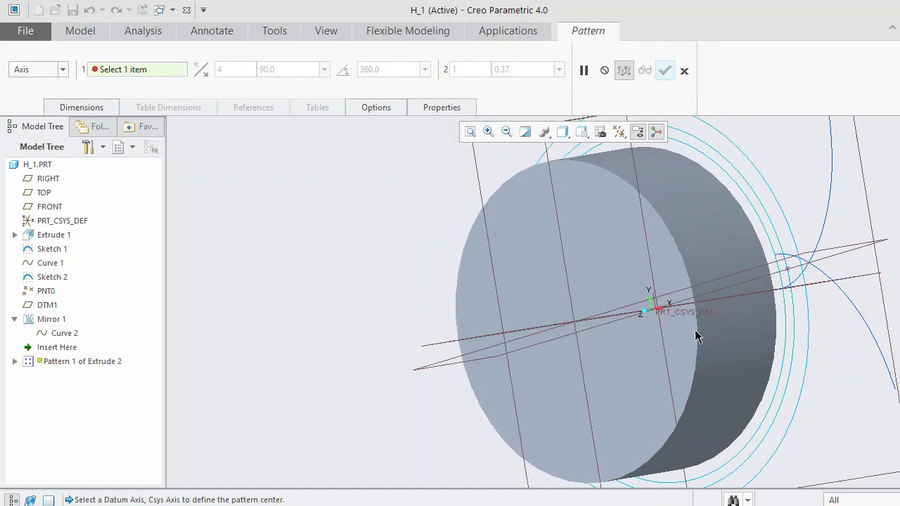
pyautogui.click(638, 308)
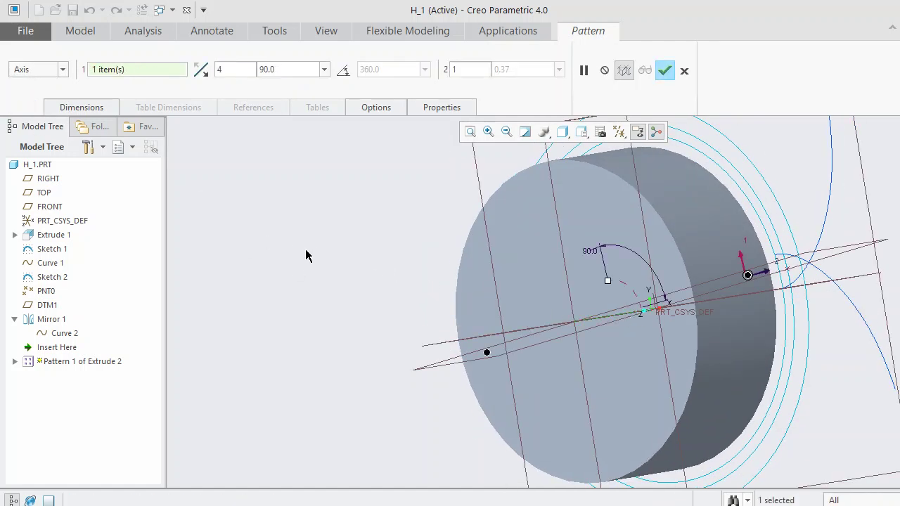
pyautogui.moveTo(307, 255); pyautogui.dragTo(352, 325, button='middle')
pyautogui.scroll(2, 351, 325)
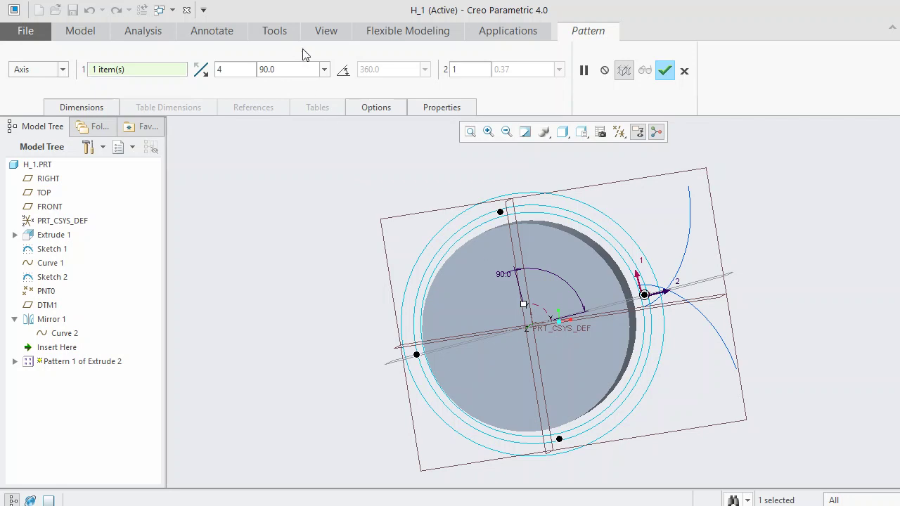
# Distribute 19 teeth evenly over a 360-degree angular extent and finish the pattern.
pyautogui.click(344, 72)
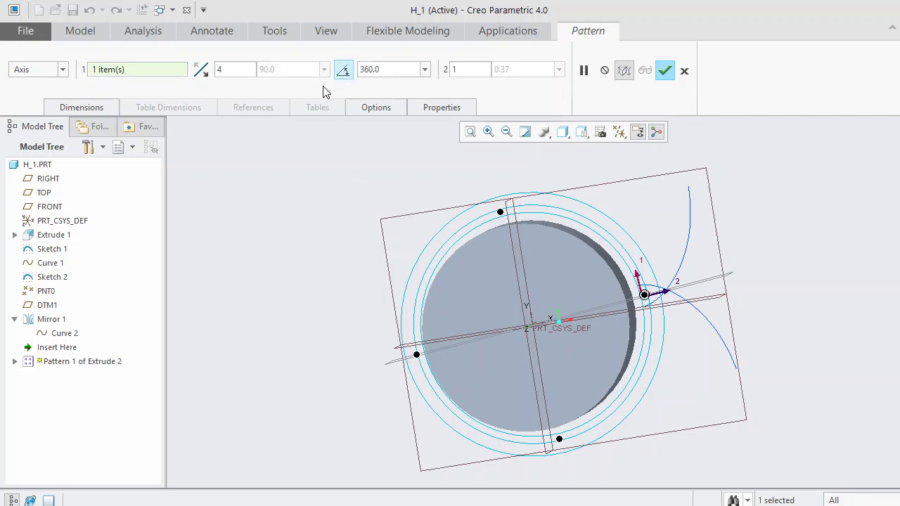
pyautogui.click(233, 67)
pyautogui.write('1')
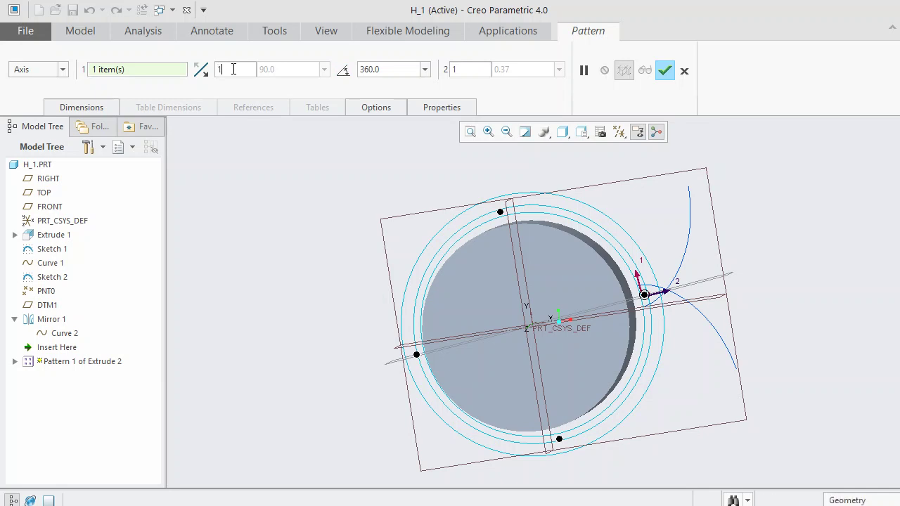
pyautogui.write('9')
pyautogui.press('Return')
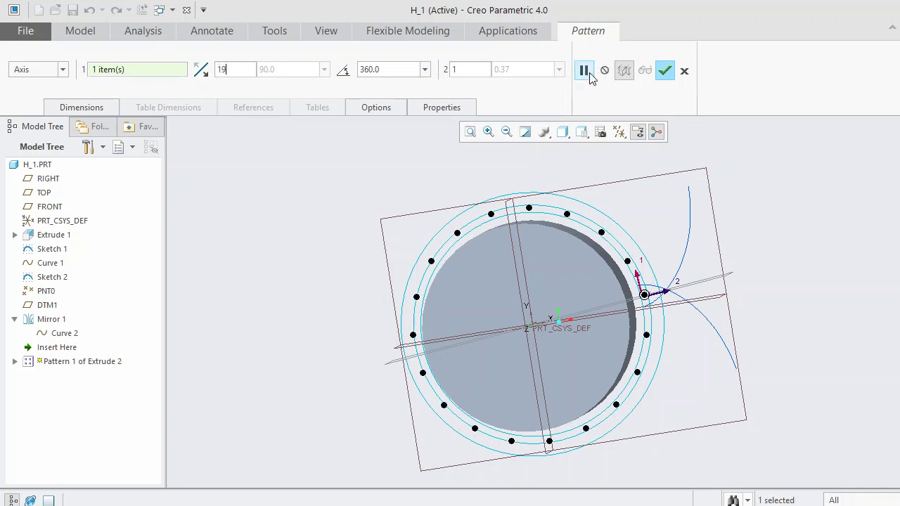
pyautogui.click(668, 74)
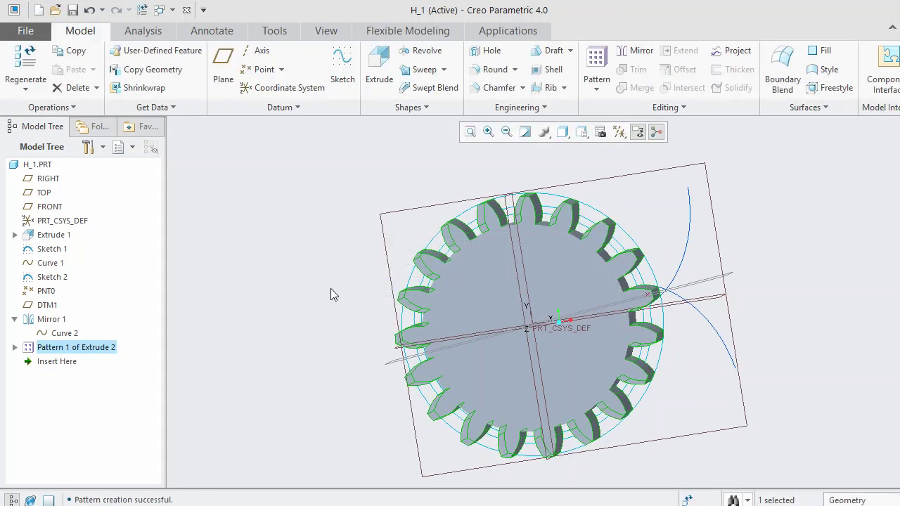
# Examine the part's parameters, from the number of teeth and user-defined diameters to the relation-driven gear values.
pyautogui.moveTo(396, 202); pyautogui.dragTo(372, 199, button='middle')
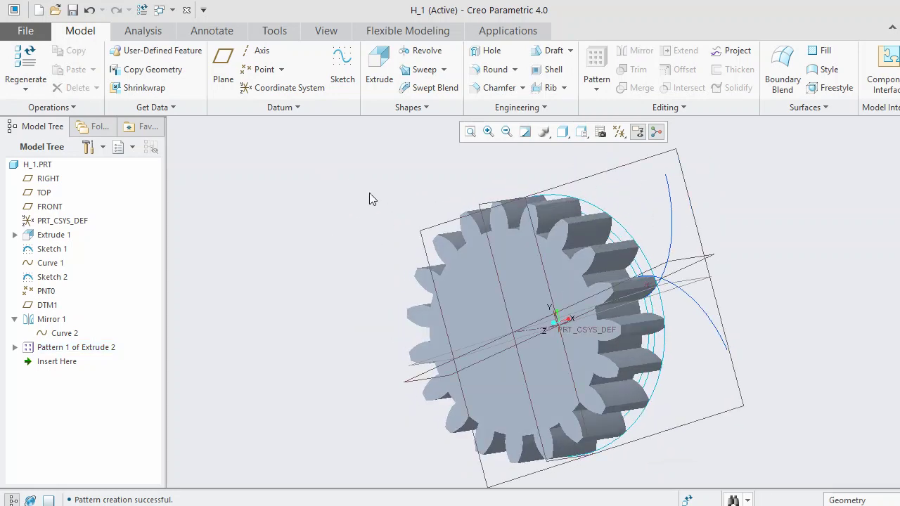
pyautogui.click(274, 31)
pyautogui.click(447, 51)
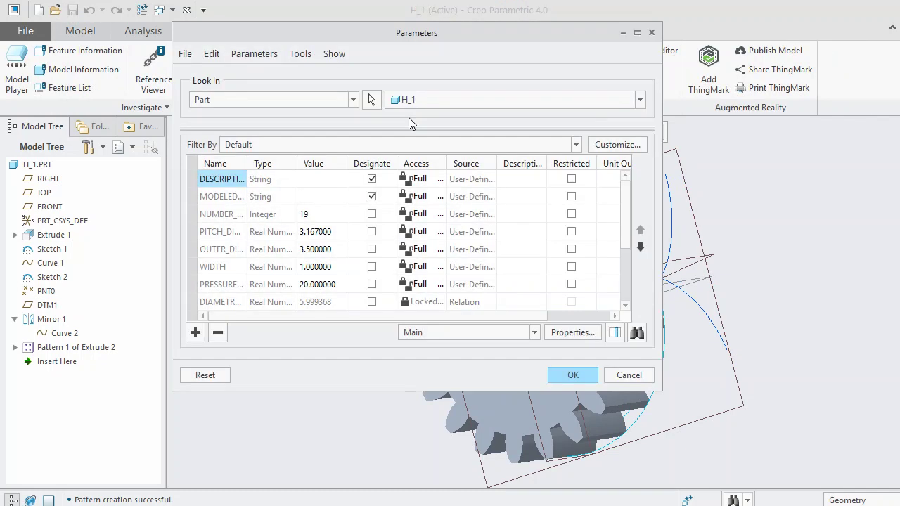
pyautogui.scroll(-2, 316, 224)
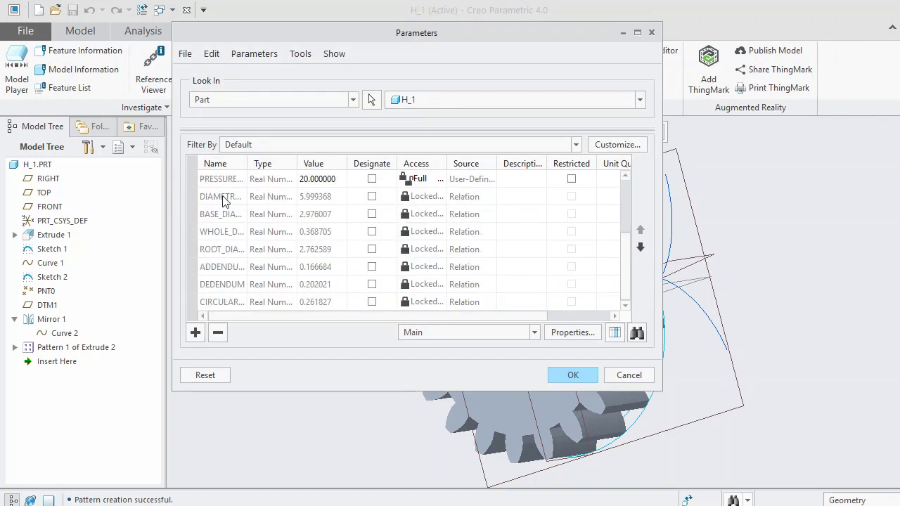
pyautogui.moveTo(246, 162); pyautogui.dragTo(291, 163)
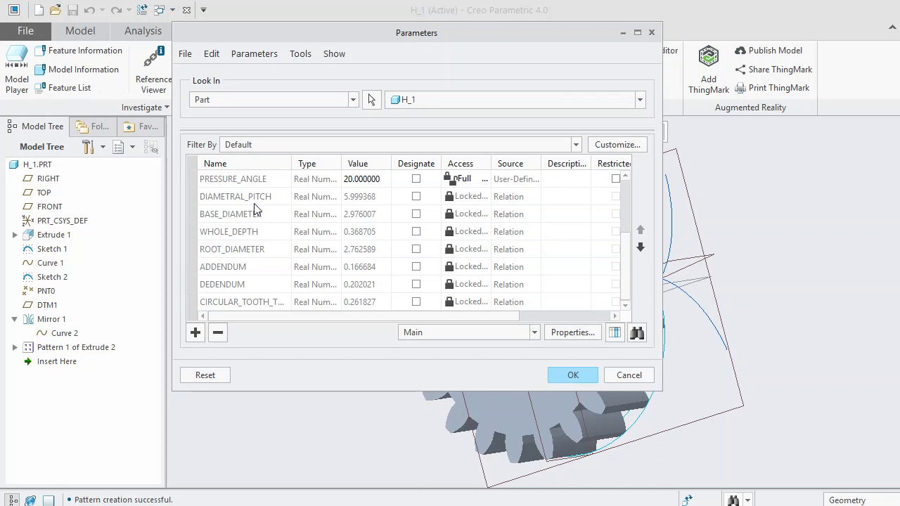
pyautogui.scroll(2, 277, 255)
pyautogui.scroll(-1, 277, 258)
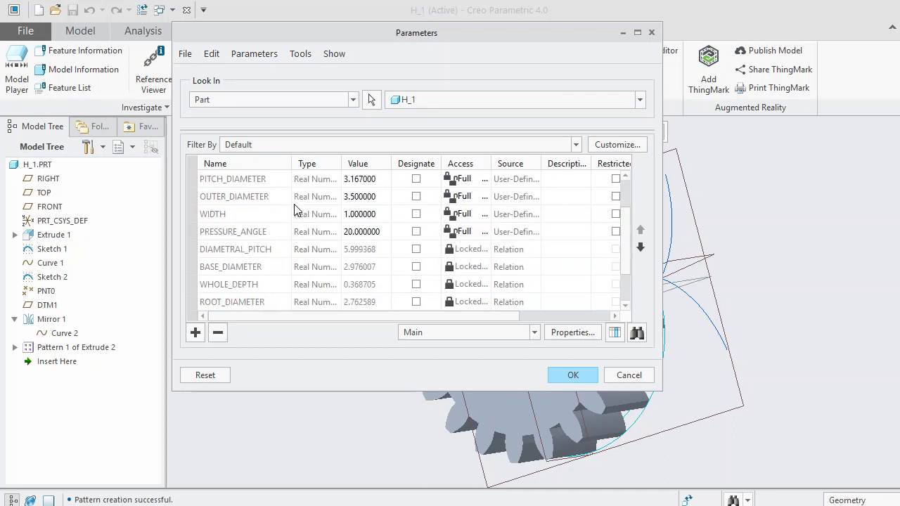
pyautogui.scroll(1, 297, 211)
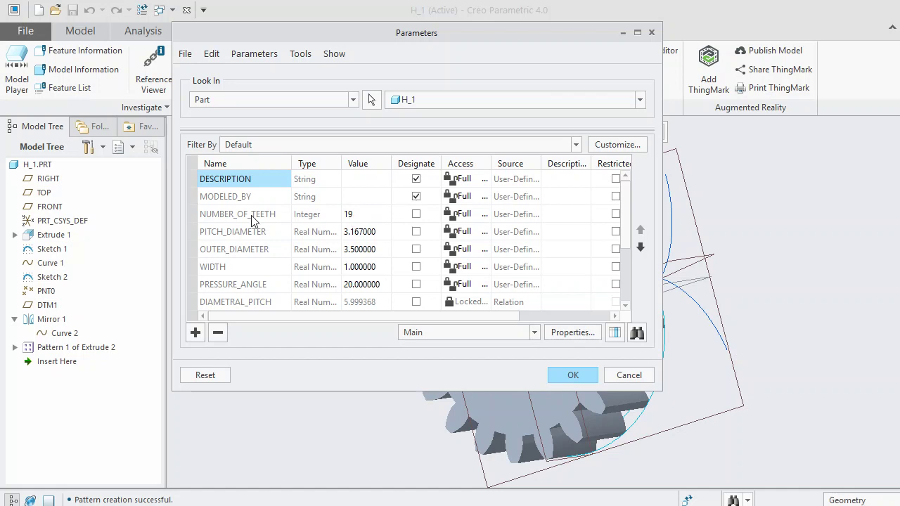
pyautogui.scroll(-2, 240, 273)
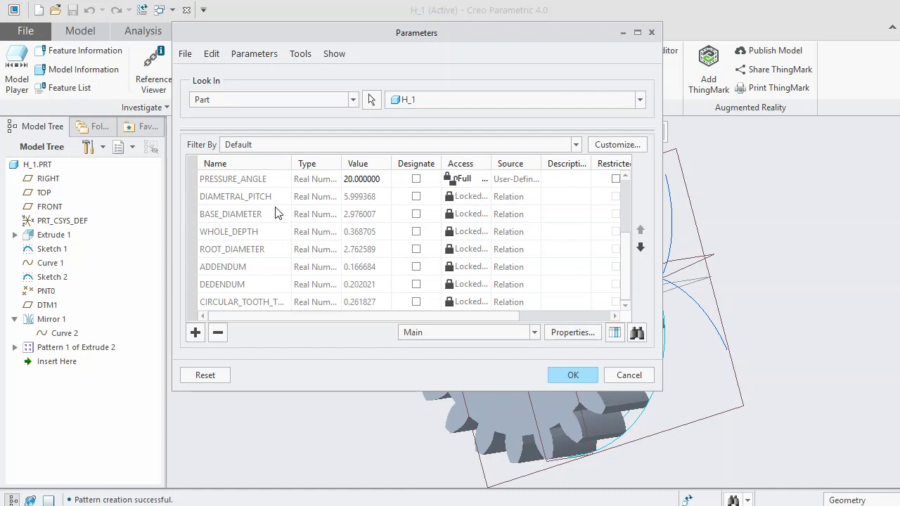
pyautogui.scroll(3, 340, 246)
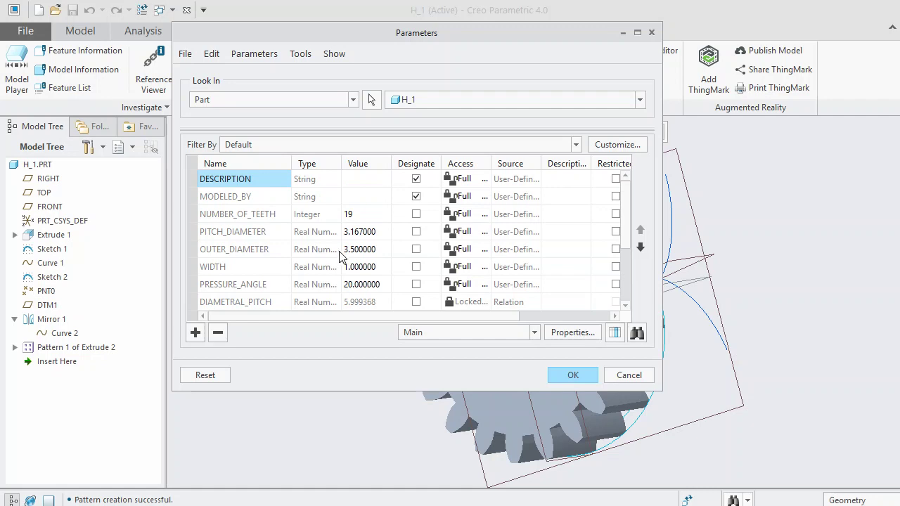
pyautogui.scroll(-1, 442, 276)
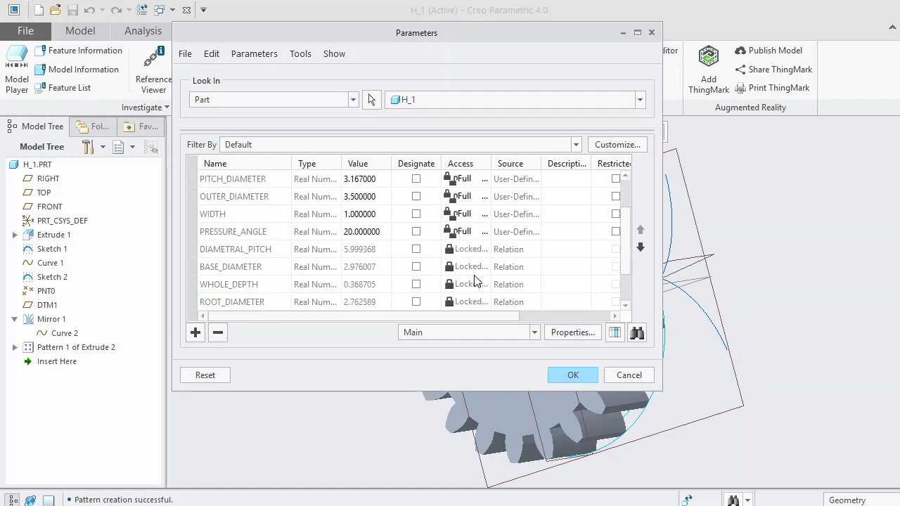
pyautogui.click(570, 376)
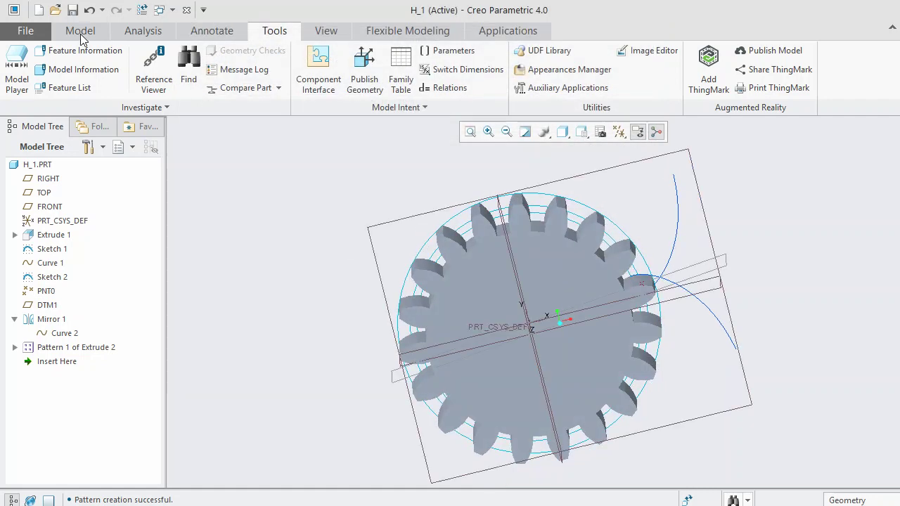
# Switch to Microsoft Visio and review the flowchart leading from Parameters through Relations to the final gear model.
pyautogui.click(80, 32)
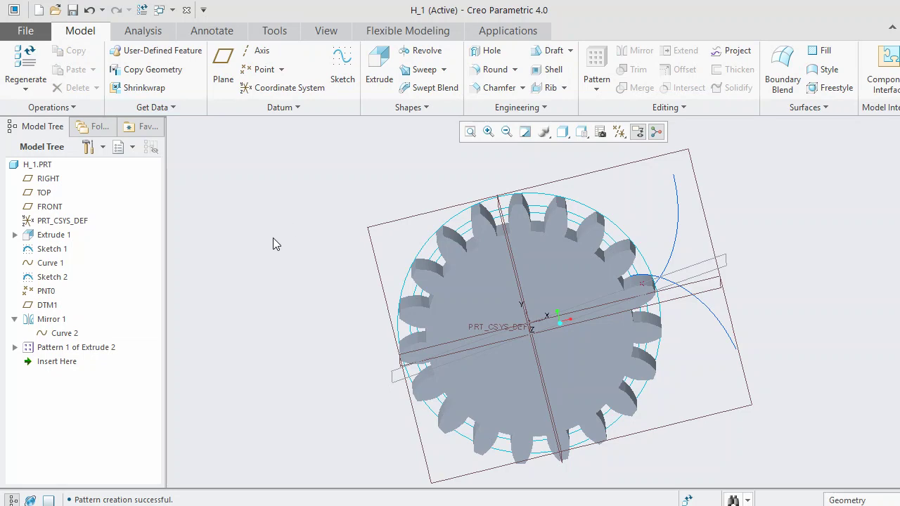
pyautogui.moveTo(273, 238); pyautogui.dragTo(492, 482, button='middle')
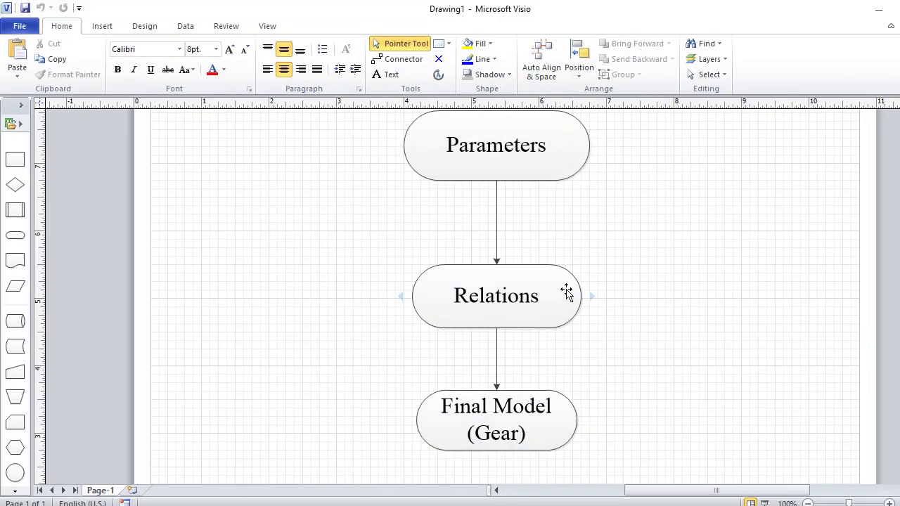
pyautogui.moveTo(596, 276)
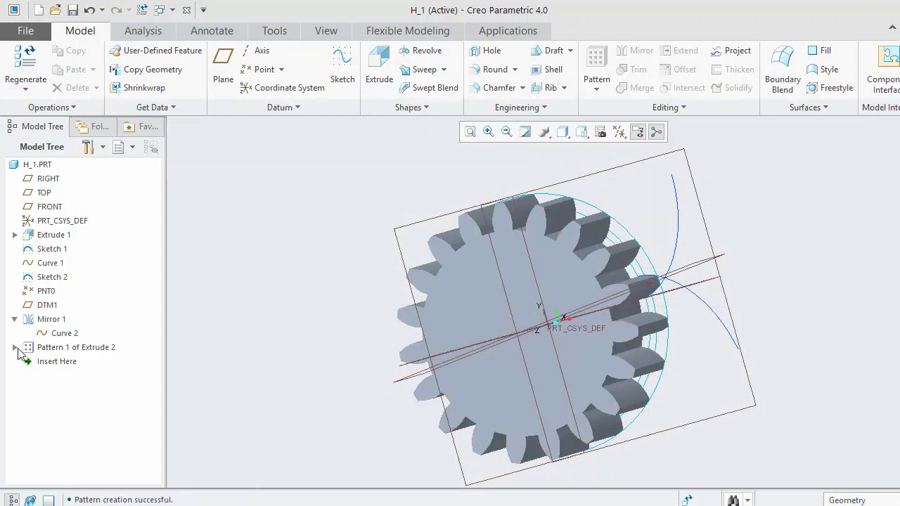
# Return to Creo Parametric, expand the tooth pattern in the model tree and examine the patterned teeth around the gear.
pyautogui.click(15, 348)
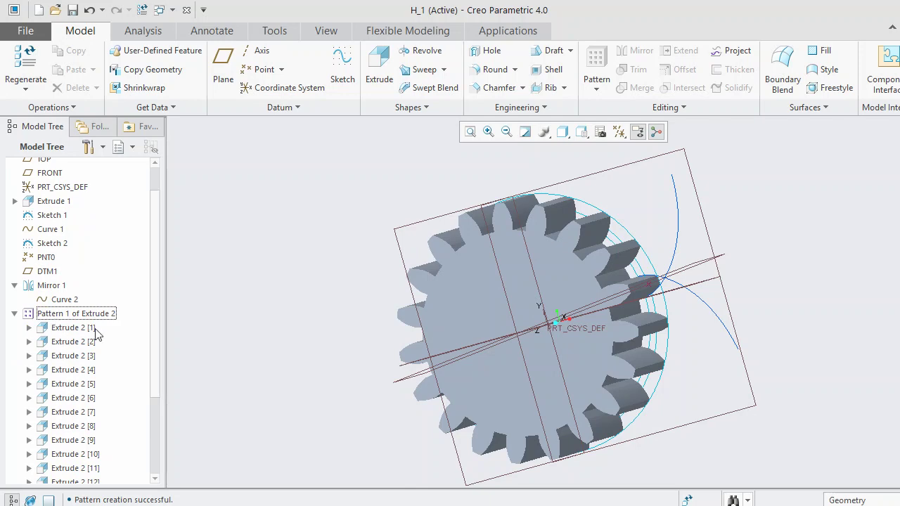
pyautogui.moveTo(345, 292)
pyautogui.mouseDown(button='middle')
pyautogui.moveTo(354, 286)
pyautogui.moveTo(344, 286)
pyautogui.mouseUp(button='middle')
pyautogui.scroll(-3, 639, 262)
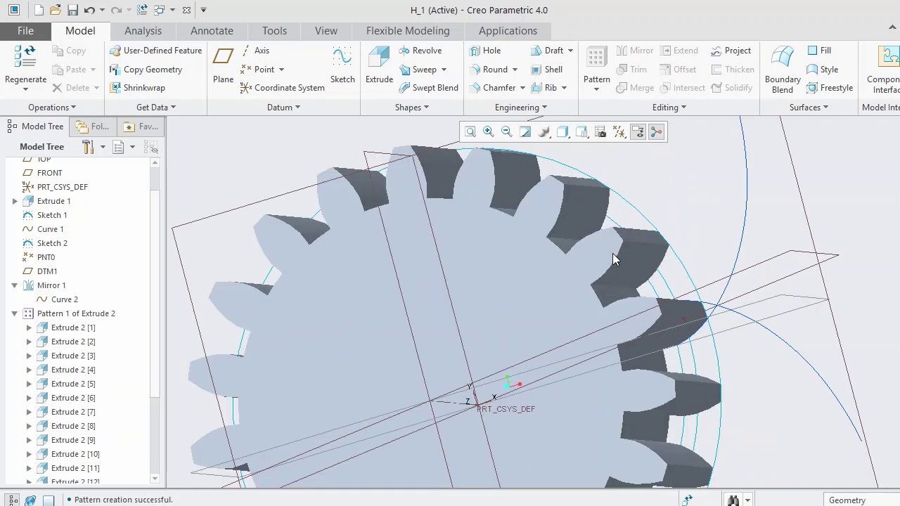
pyautogui.scroll(3, 590, 291)
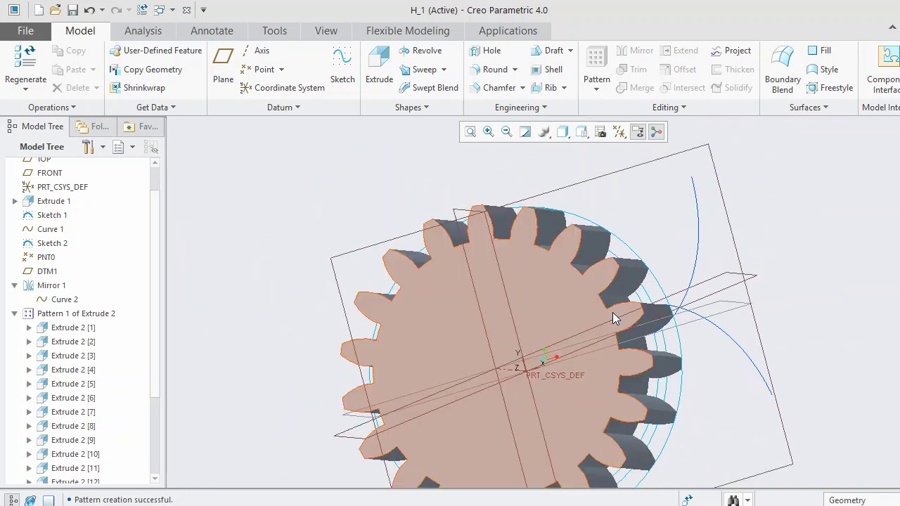
pyautogui.moveTo(653, 220)
pyautogui.mouseDown(button='middle')
pyautogui.moveTo(679, 223)
pyautogui.moveTo(658, 226)
pyautogui.mouseUp(button='middle')
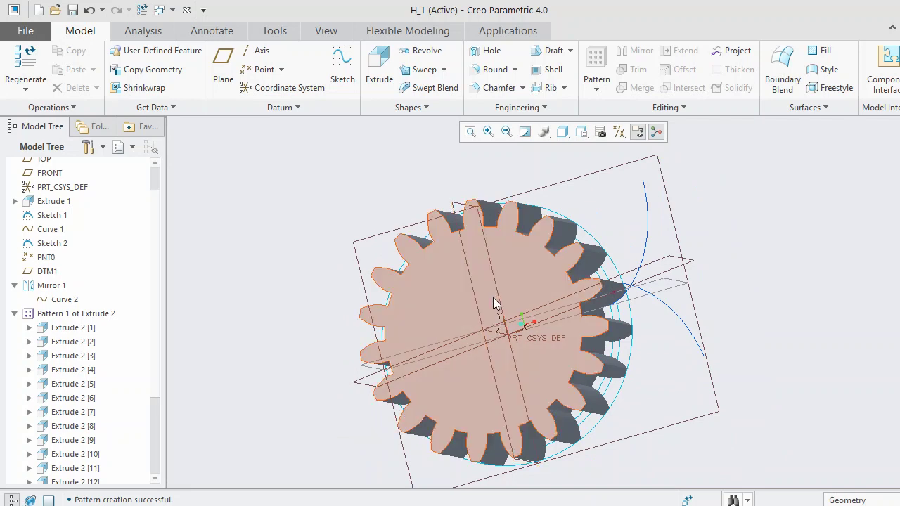
pyautogui.moveTo(488, 299); pyautogui.dragTo(500, 295, button='middle')
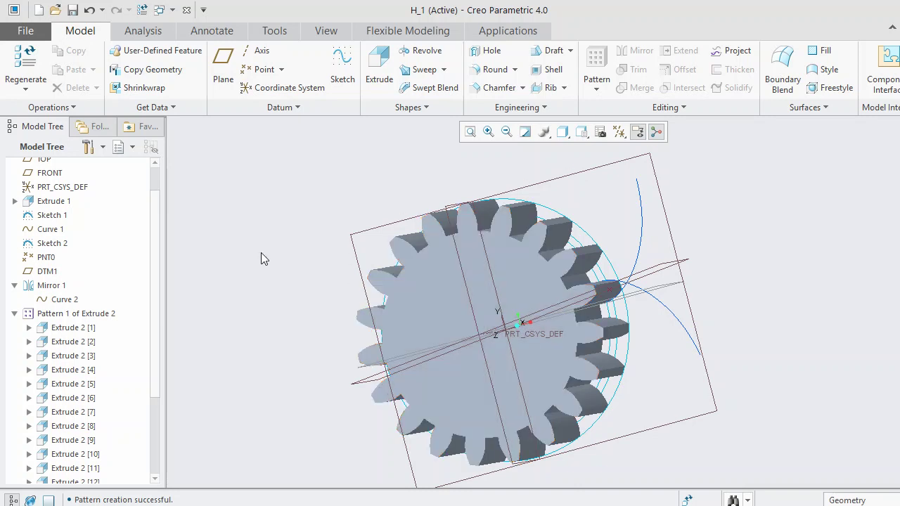
pyautogui.moveTo(304, 252)
pyautogui.mouseDown(button='middle')
pyautogui.moveTo(288, 251)
pyautogui.moveTo(312, 251)
pyautogui.moveTo(301, 256)
pyautogui.mouseUp(button='middle')
pyautogui.scroll(2, 314, 243)
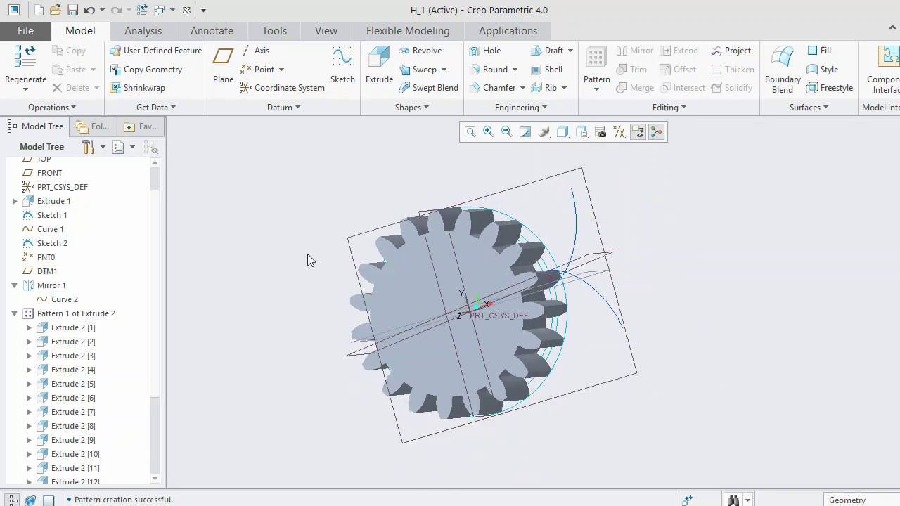
pyautogui.scroll(-1, 285, 260)
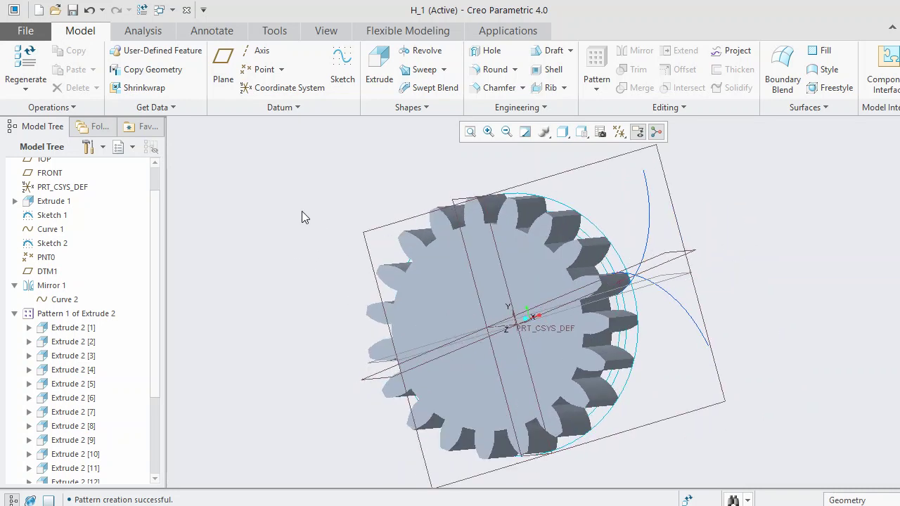
pyautogui.hotkey('alt', 'Tab')
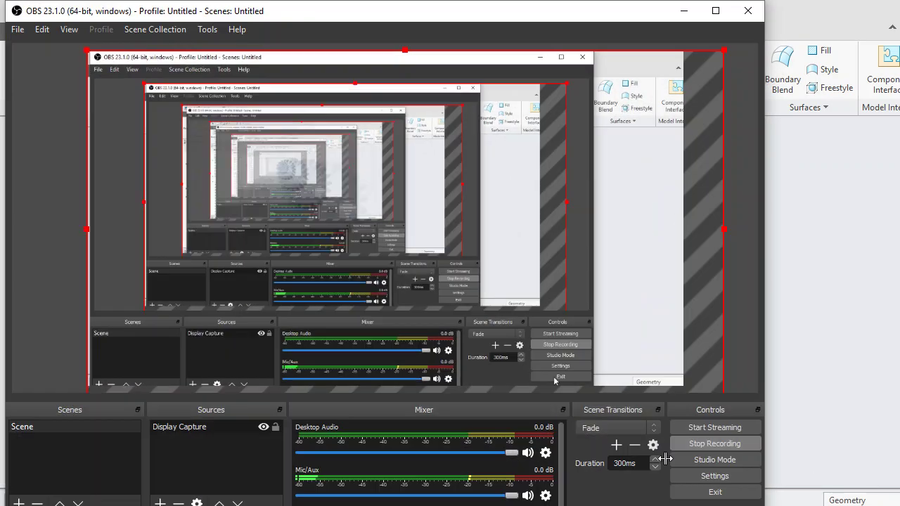